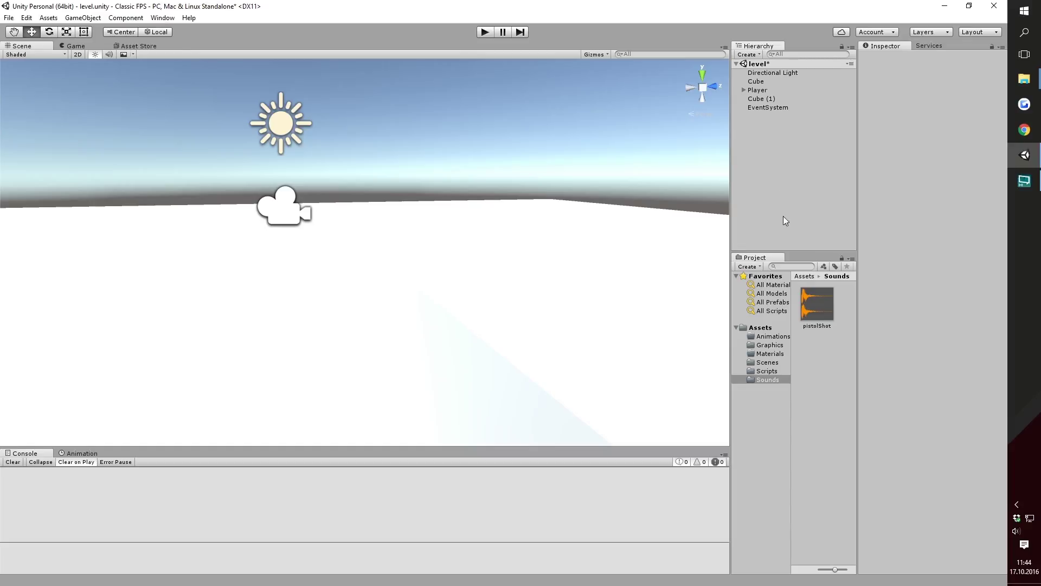
- Import the Reload and EmptyGun audio files into the Sounds folder via Import New Asset
right_click(809, 363)
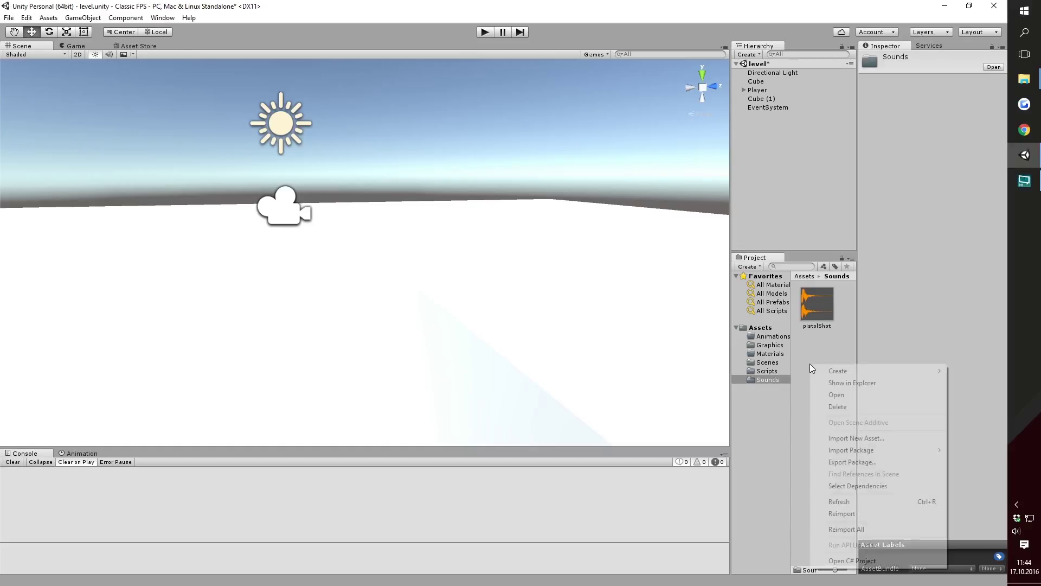
click(851, 437)
double_click(190, 155)
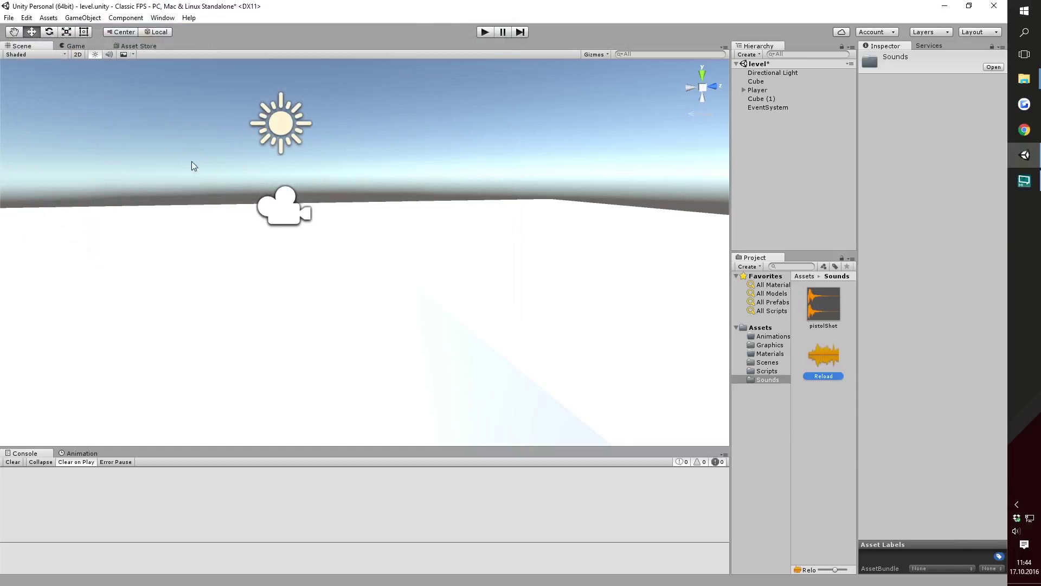
right_click(813, 420)
click(868, 288)
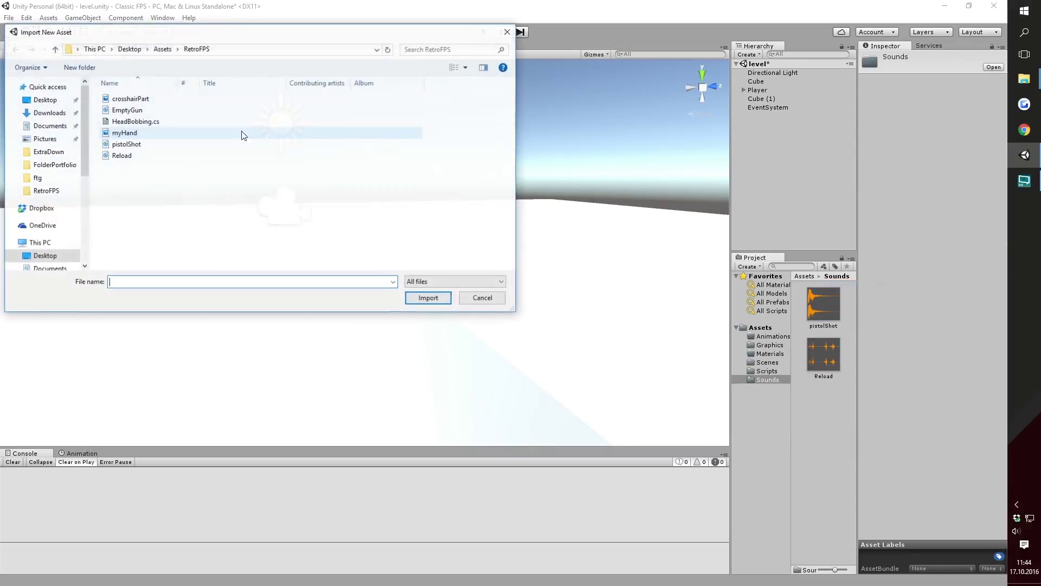
double_click(184, 110)
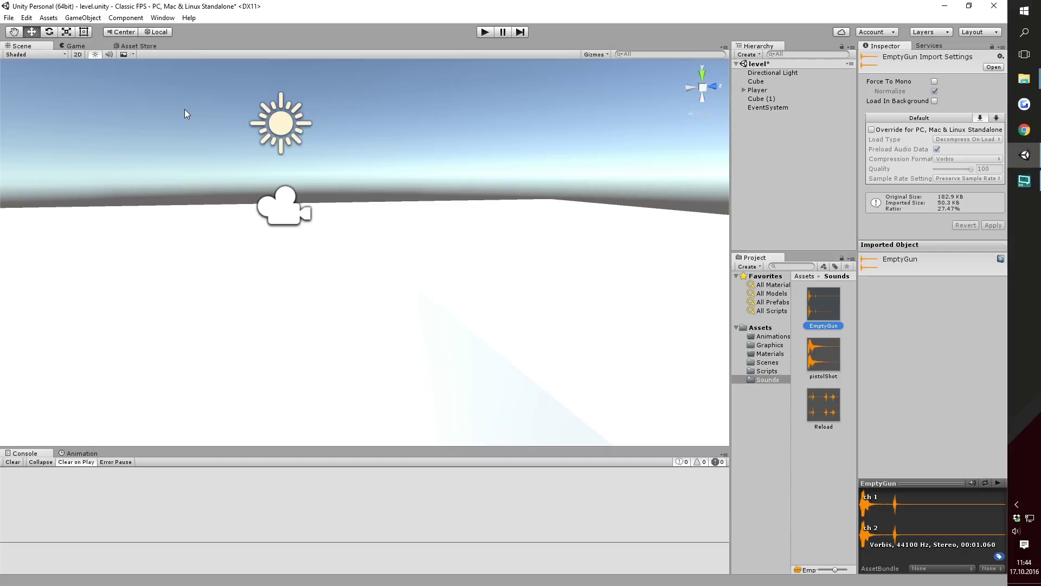
- Create a UI > Canvas as a child of the Player object in the Hierarchy
click(743, 90)
click(769, 90)
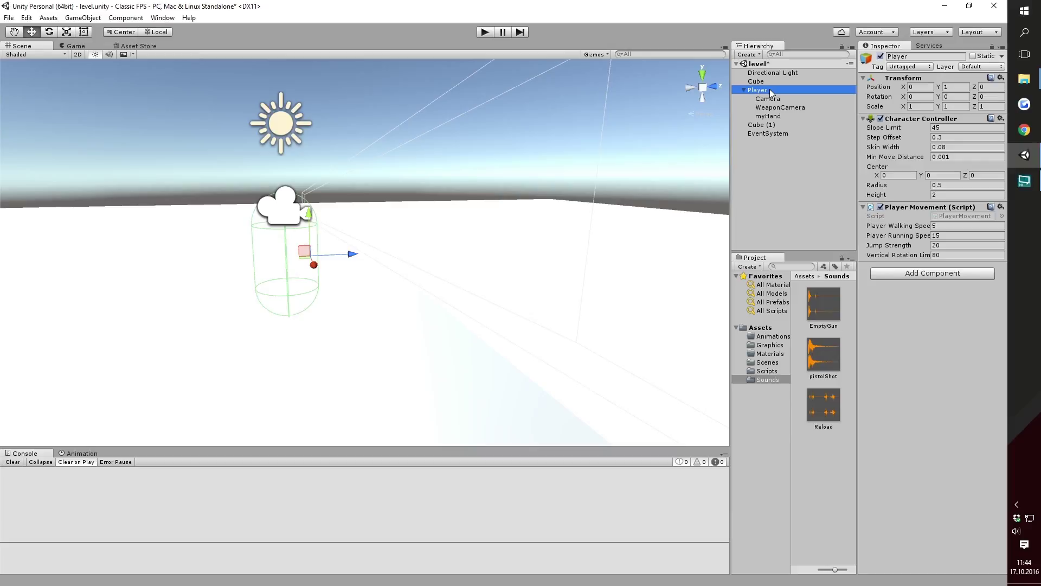
right_click(770, 93)
mouse_move(811, 240)
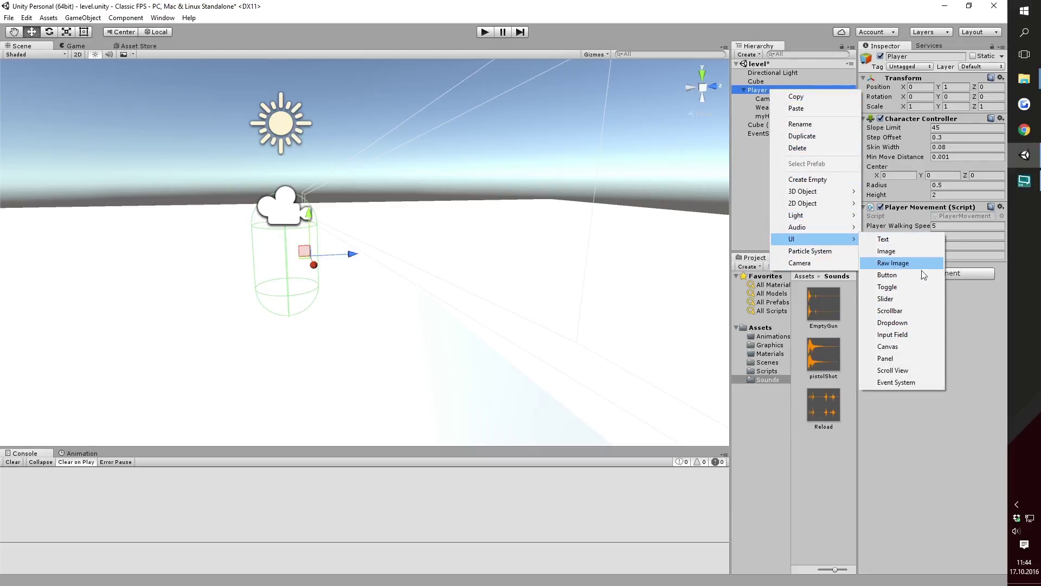
click(891, 347)
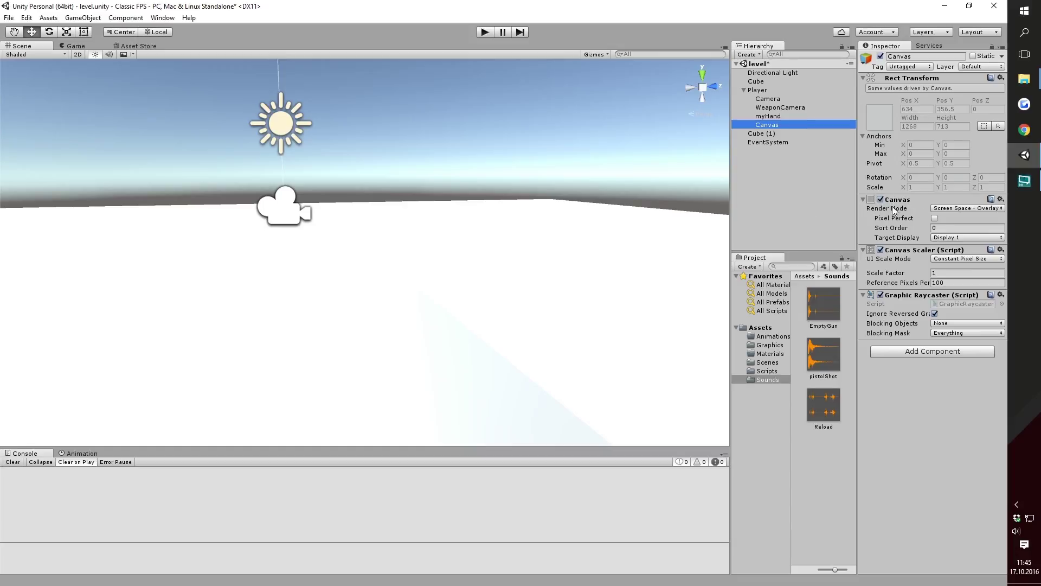
- Set the Canvas to Screen Space - Camera with the player's Camera at plane distance 1
click(950, 211)
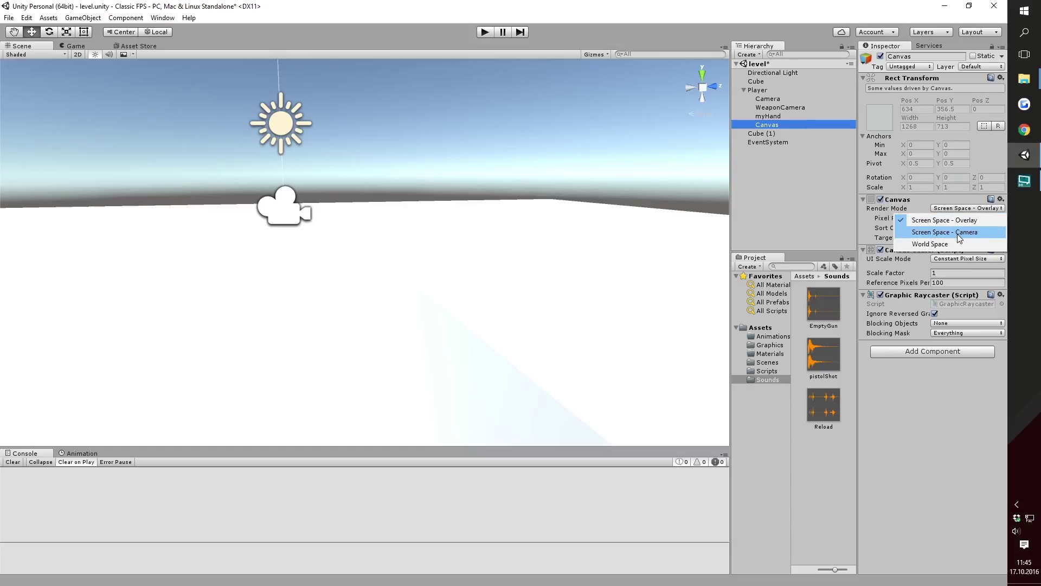
click(958, 233)
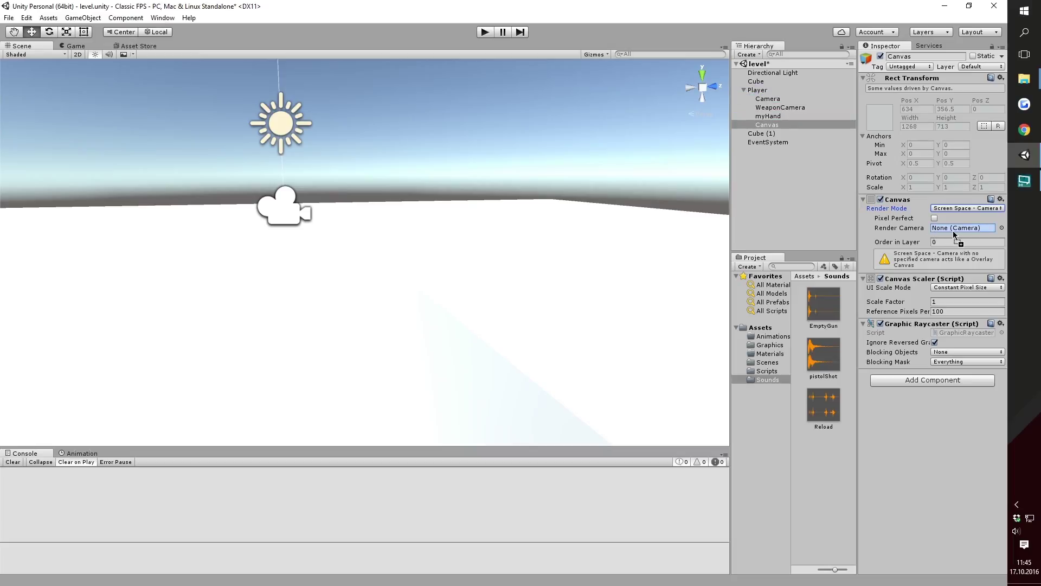
drag(760, 101, 956, 230)
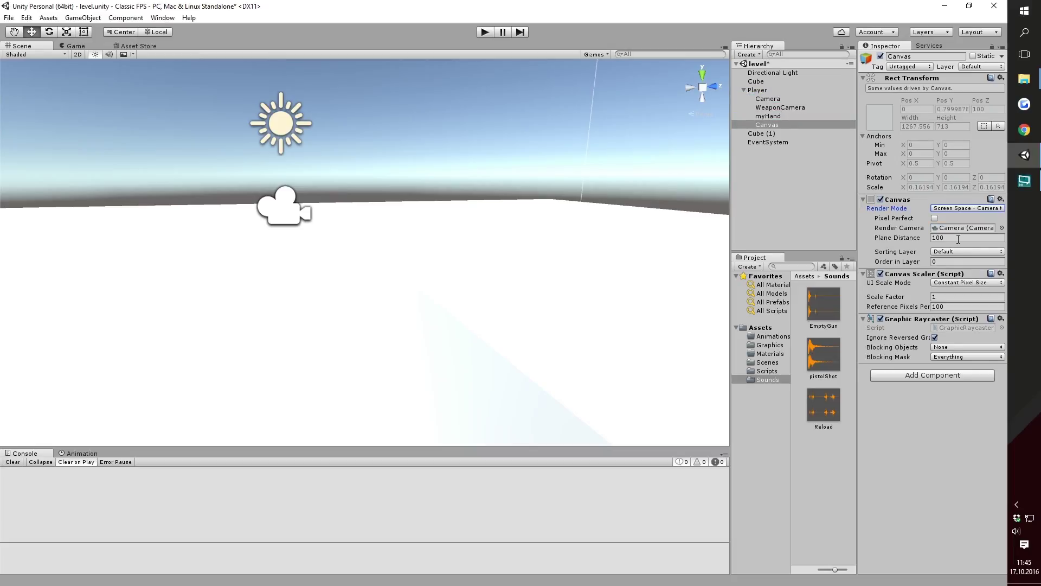
click(959, 238)
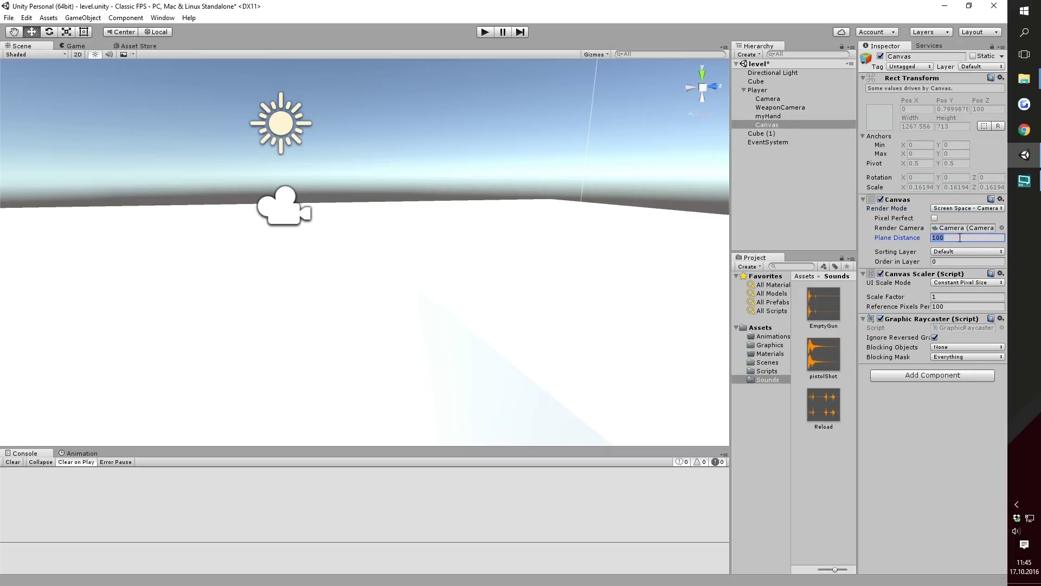
text(1)
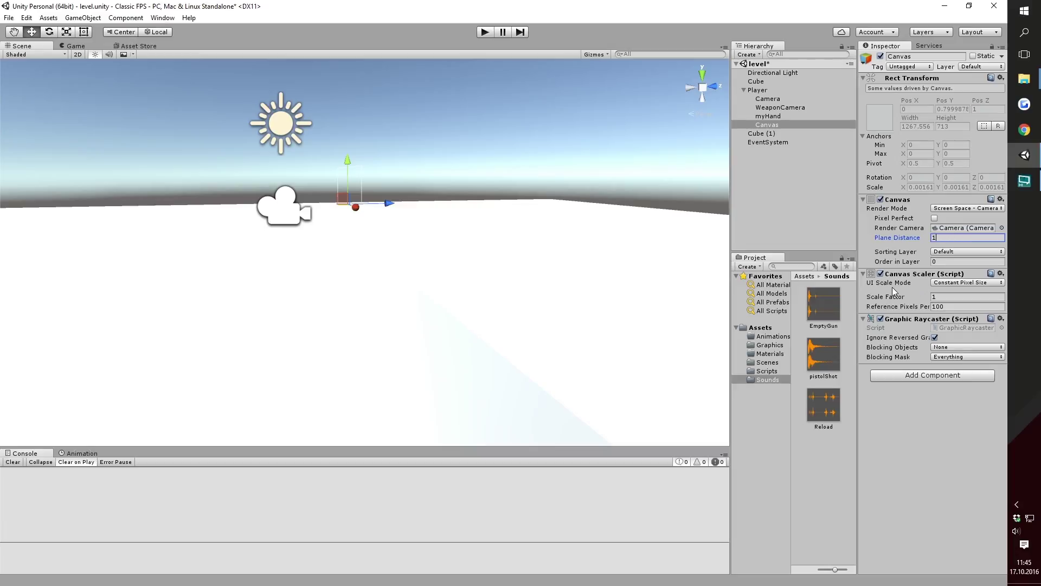
- Make the Canvas Scale With Screen Size from a 1920×1080 reference, matching height fully
click(940, 283)
click(947, 308)
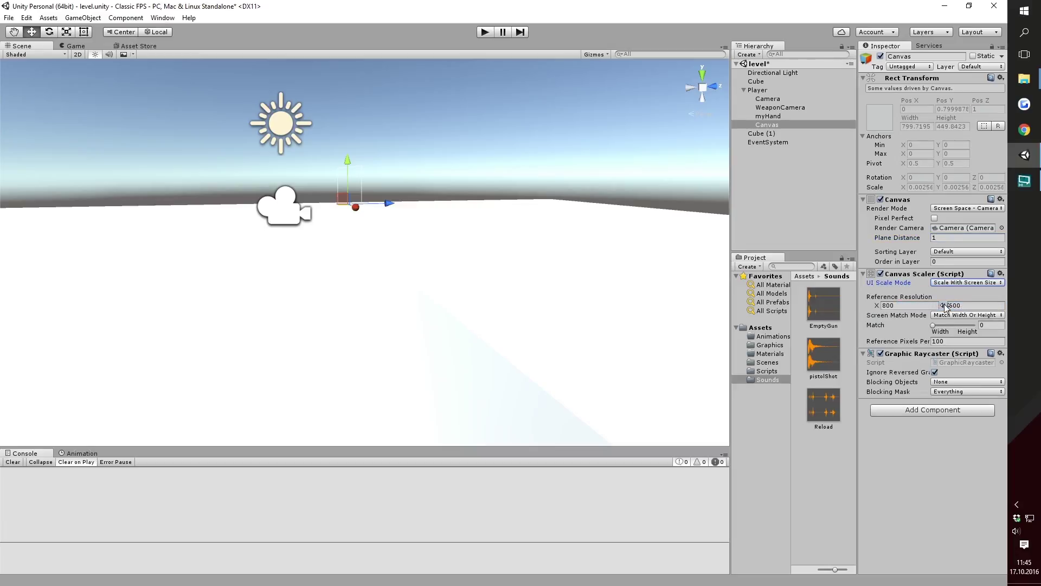
click(908, 306)
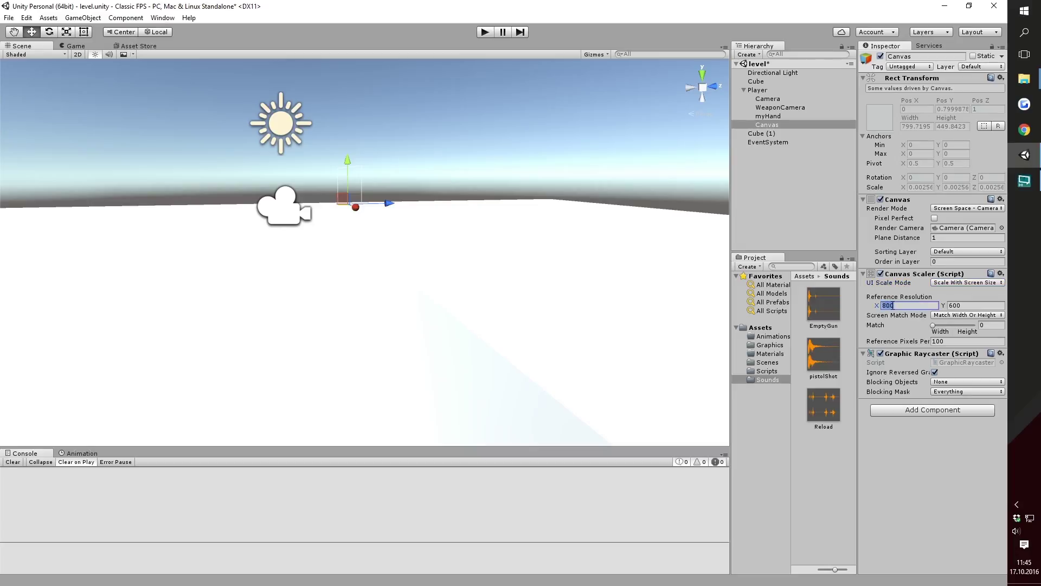
text(1920)
key(Tab)
text(1080)
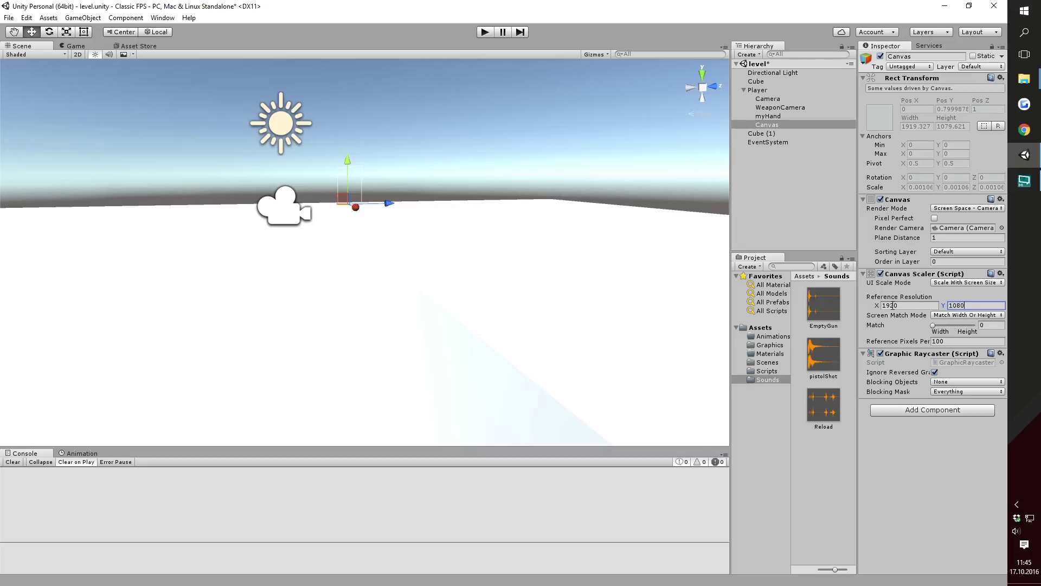
drag(934, 325, 991, 332)
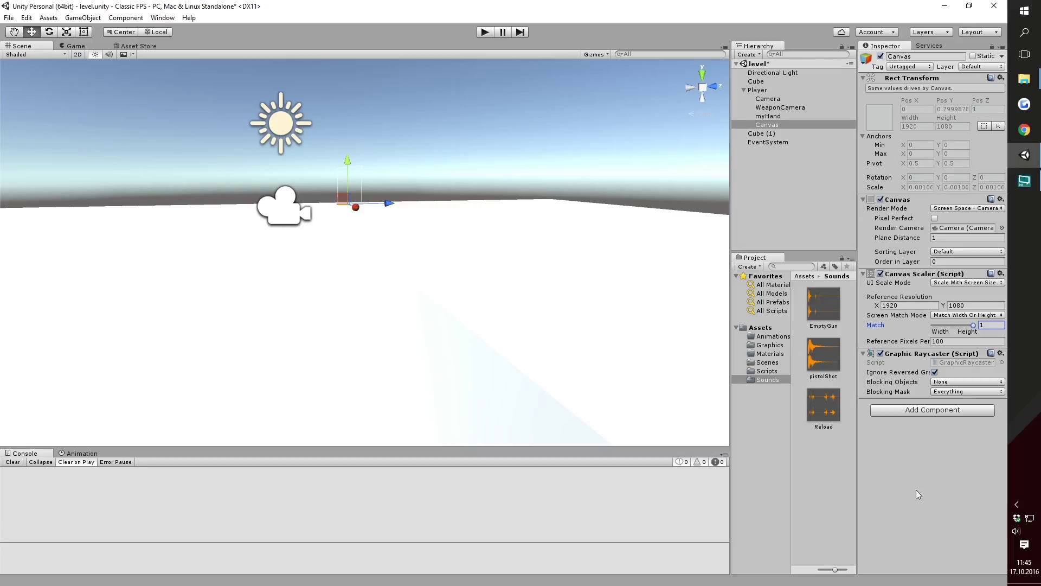
double_click(796, 124)
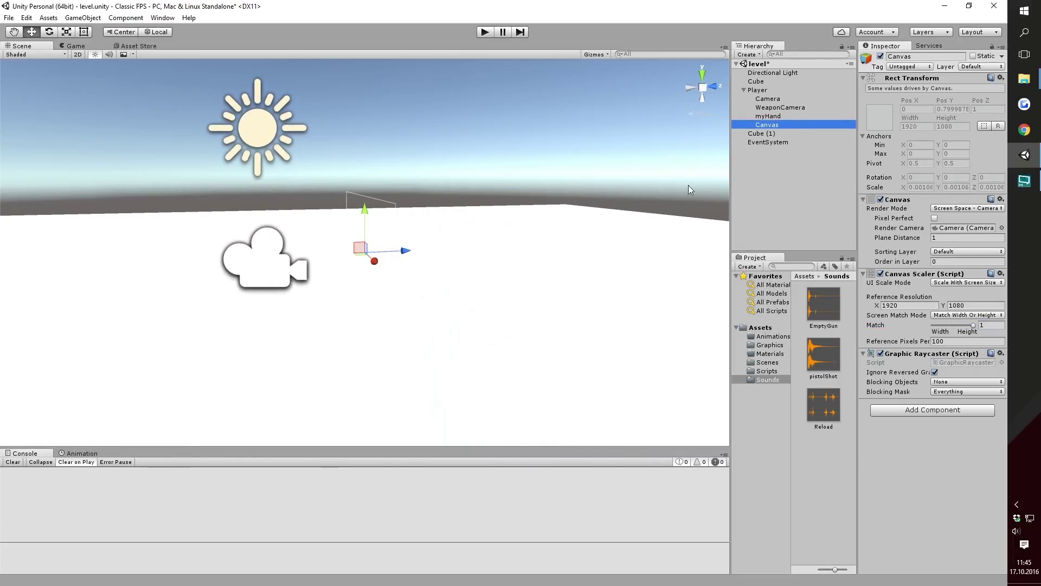
- Switch the Scene view to 2D and add a UI Text object under the Canvas
click(81, 55)
scroll(323, 275, up, 2)
scroll(319, 274, up, 2)
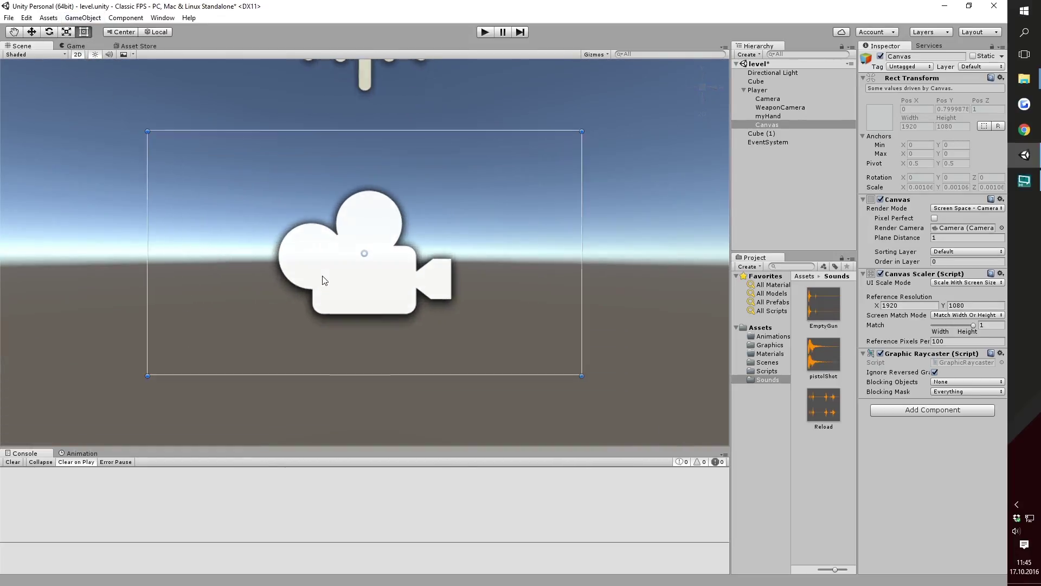
scroll(319, 274, up, 2)
scroll(318, 275, up, 2)
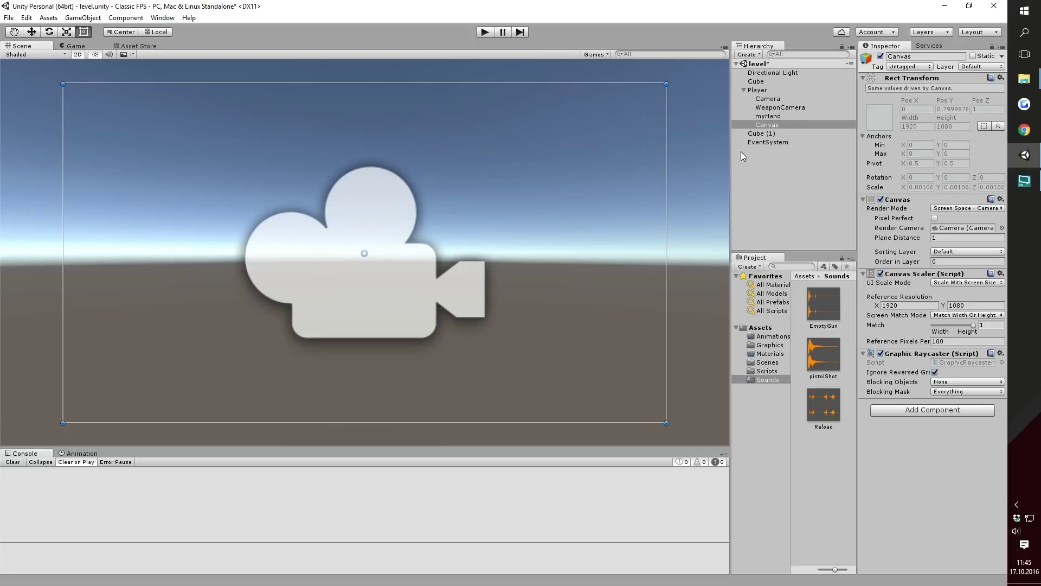
right_click(769, 124)
mouse_move(813, 274)
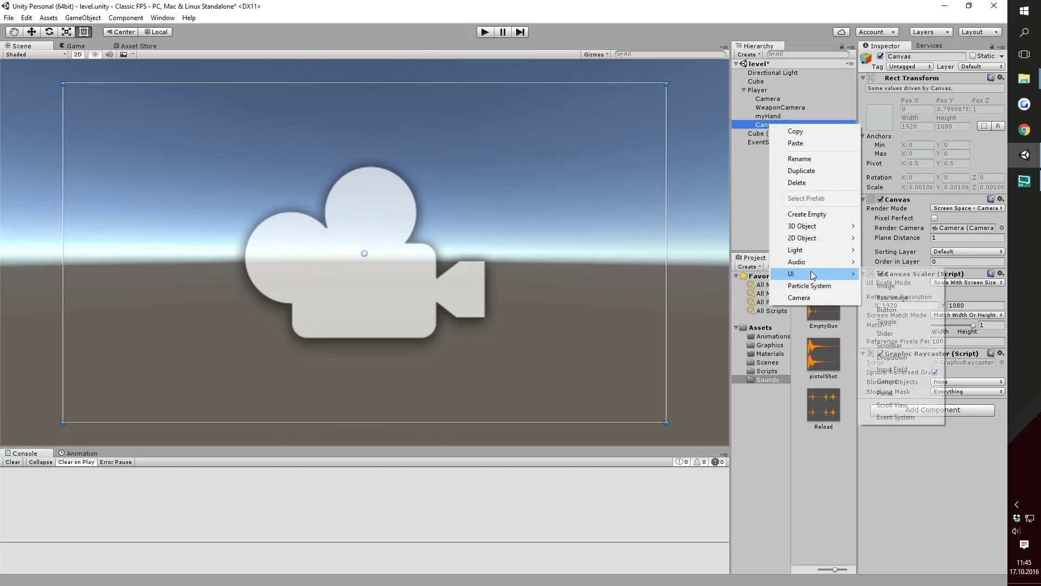
click(903, 275)
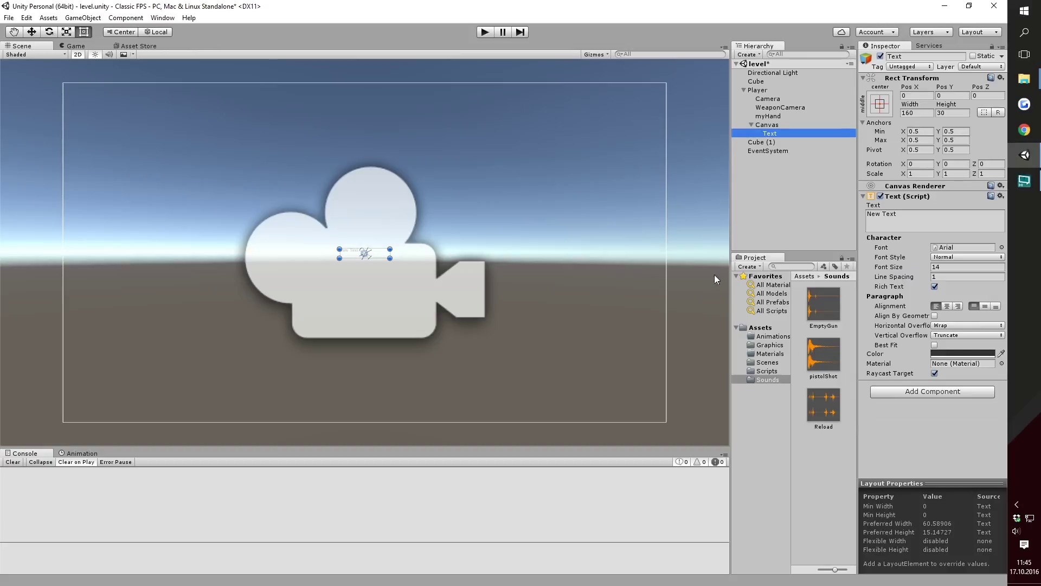
- Set the Text colour to black in the colour picker
click(953, 354)
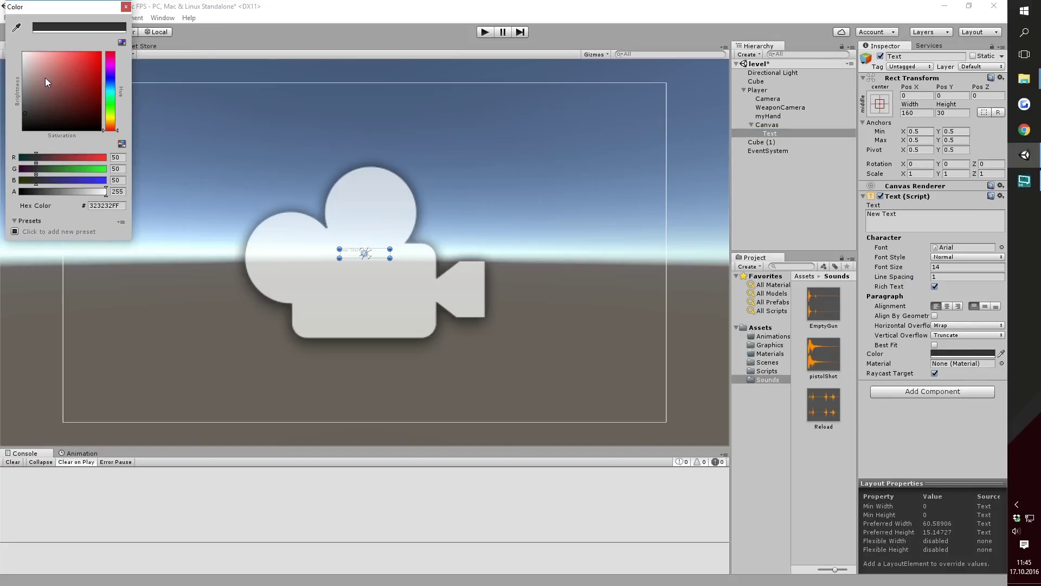
drag(44, 77, 1, 3)
drag(62, 103, 59, 132)
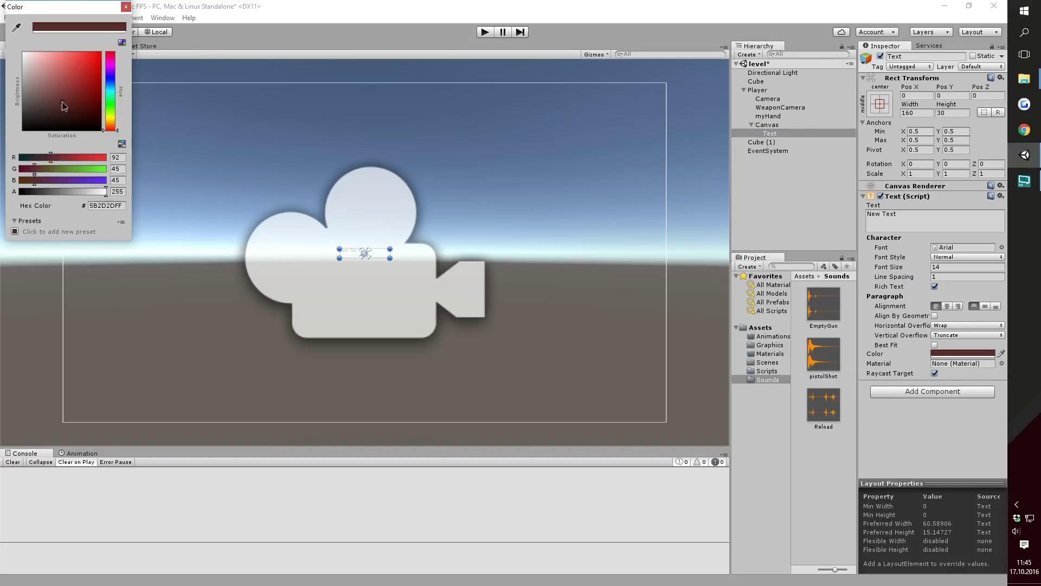
click(125, 8)
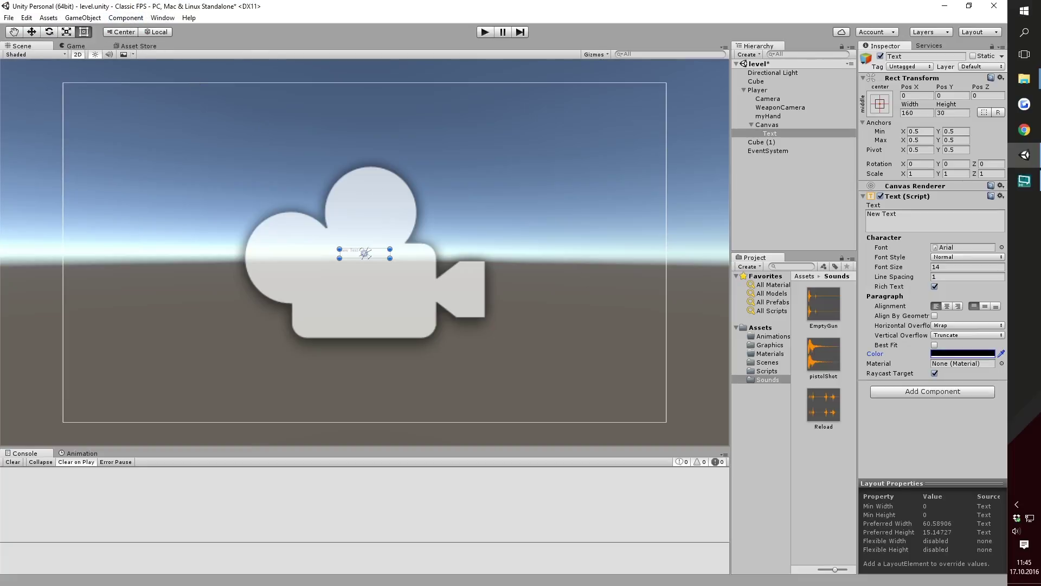
- Give the Text font size 35, a wider box, and centred alignment
click(1002, 268)
text(25)
drag(390, 258, 407, 271)
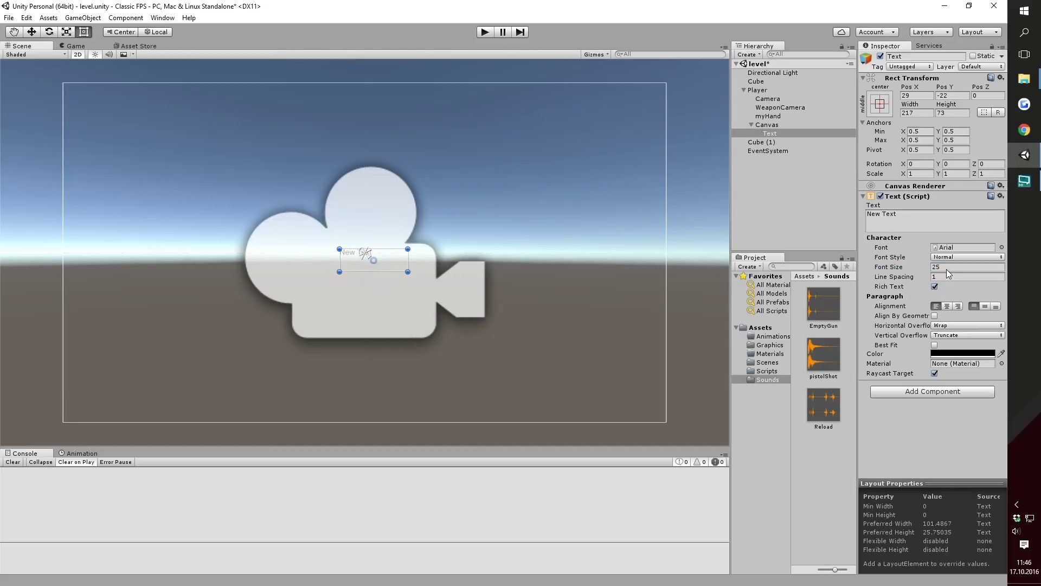
key(BackSpace)
key(BackSpace)
text(35)
drag(408, 271, 459, 270)
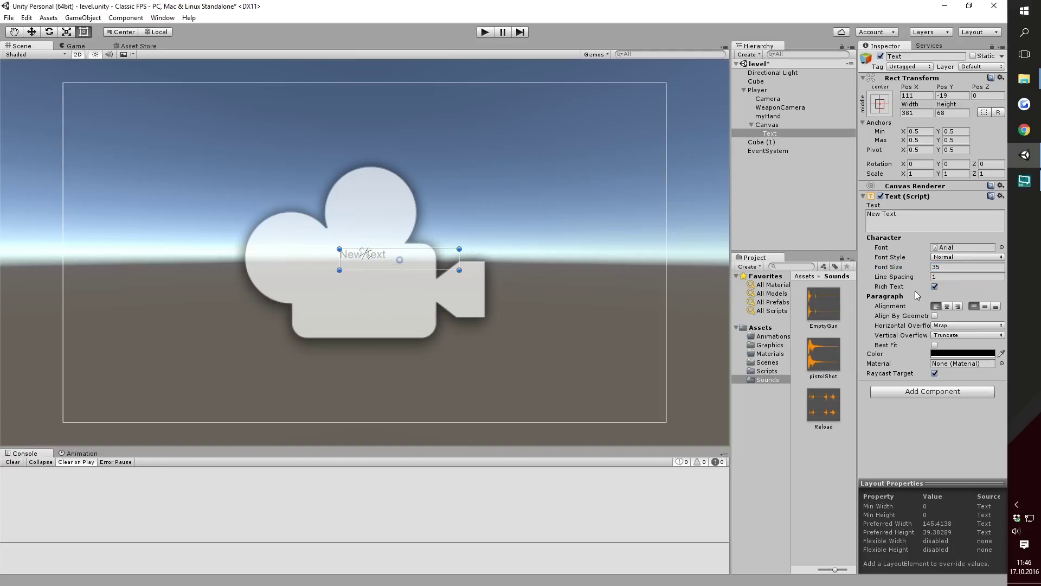
click(947, 306)
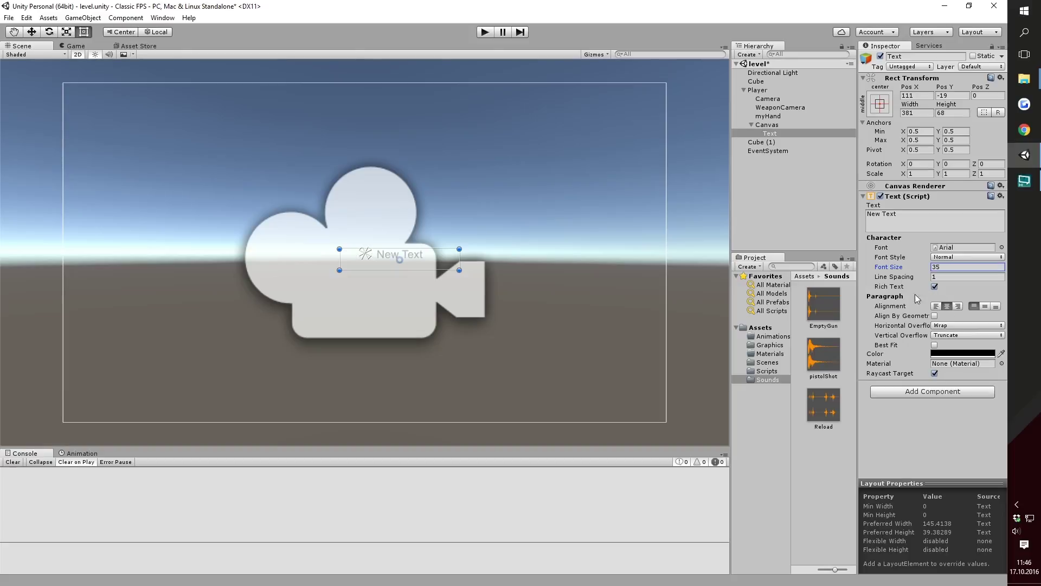
- Move the Text element to the bottom-right of the canvas
click(32, 33)
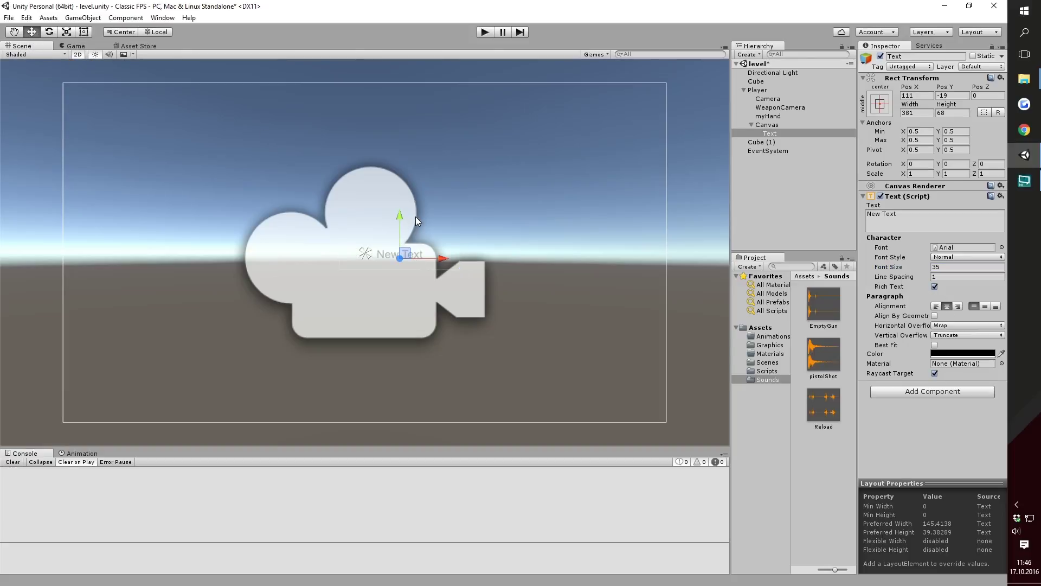
drag(398, 217, 396, 370)
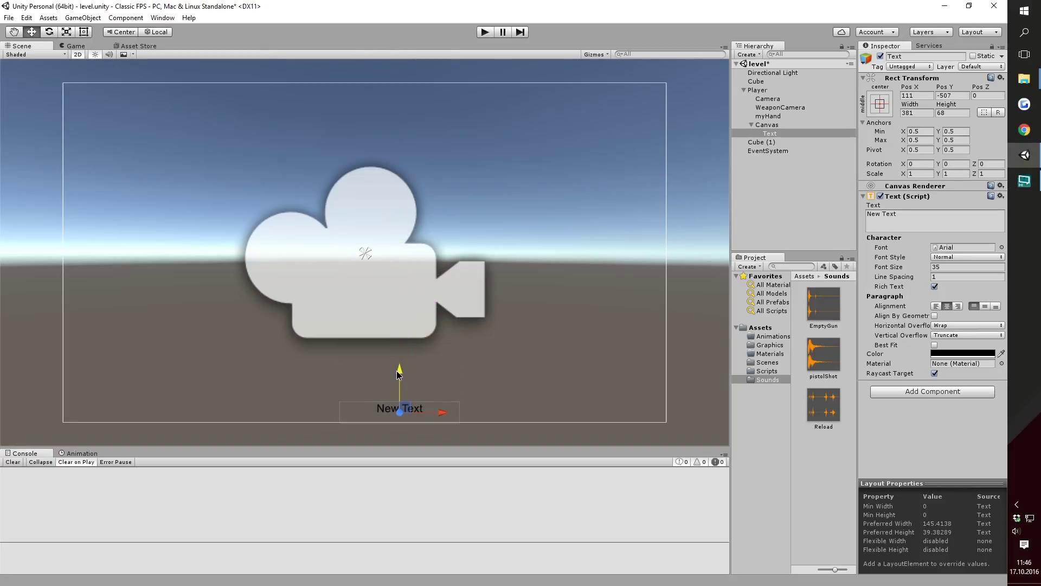
mouse_move(447, 414)
mouse_down()
mouse_move(535, 423)
mouse_move(641, 413)
mouse_up()
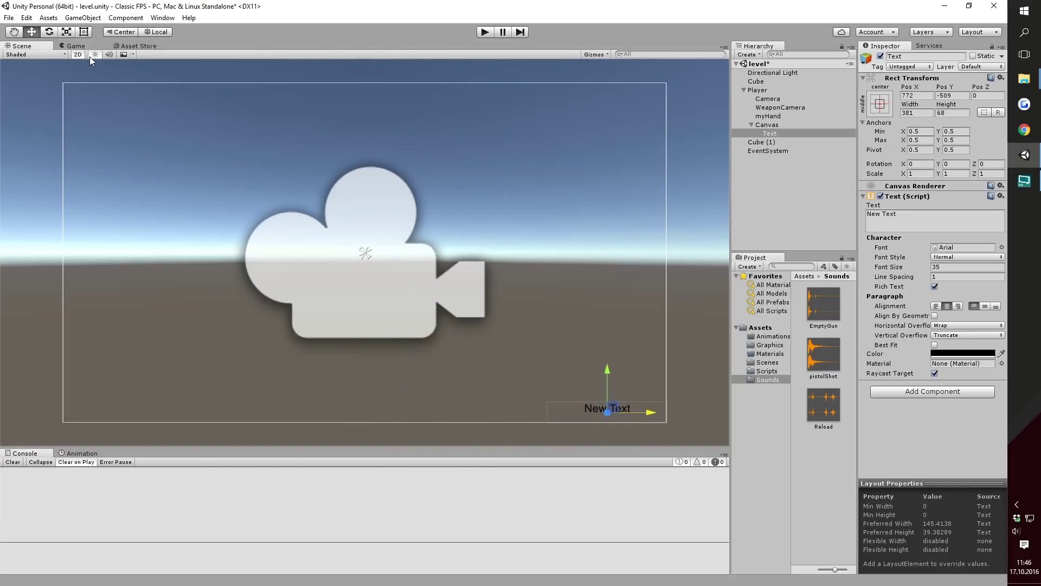
- Preview the Game view, then open the Pistol script from Scripts in Visual Studio
click(75, 46)
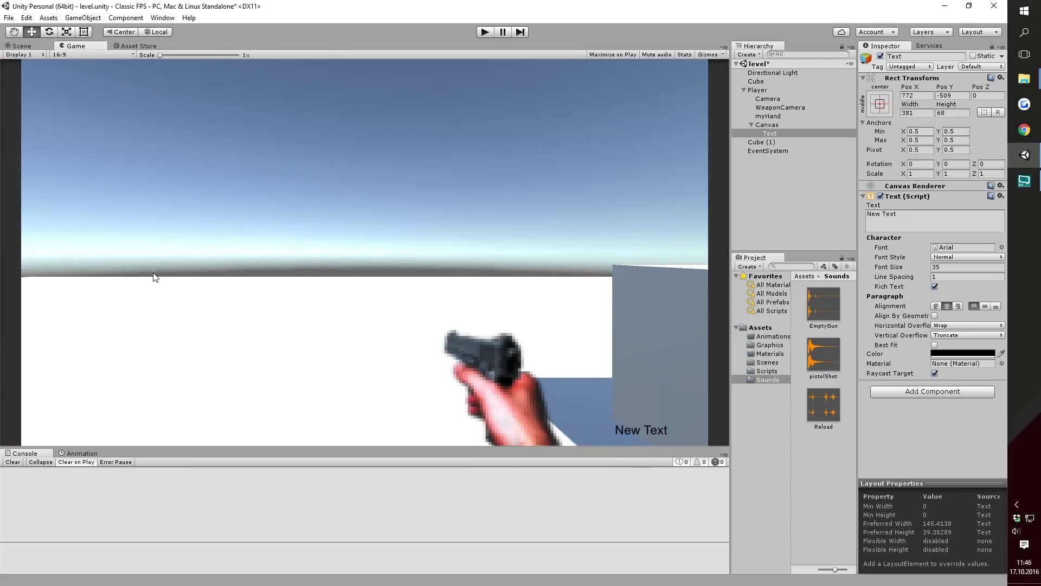
click(31, 47)
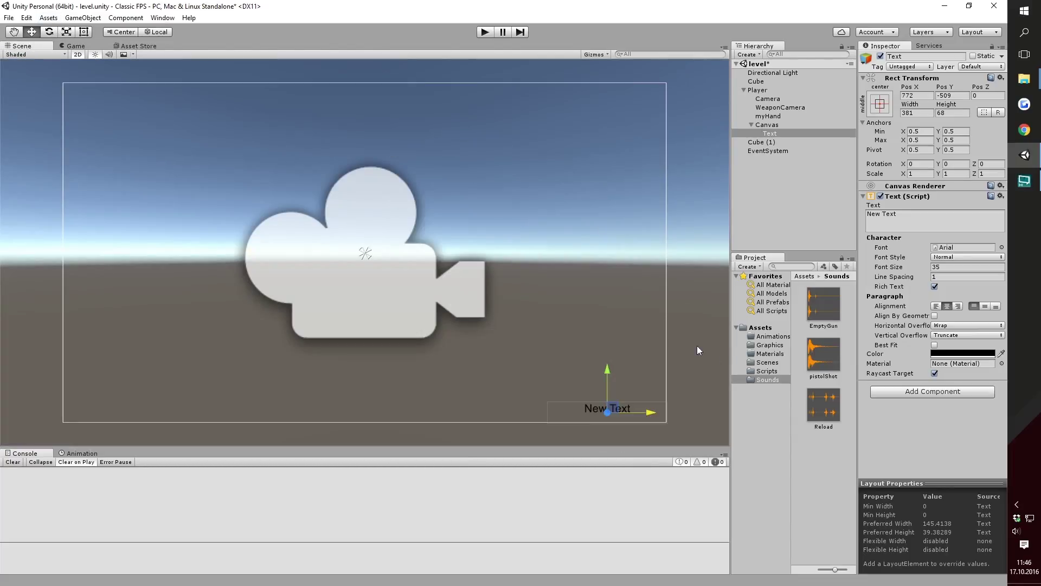
click(766, 371)
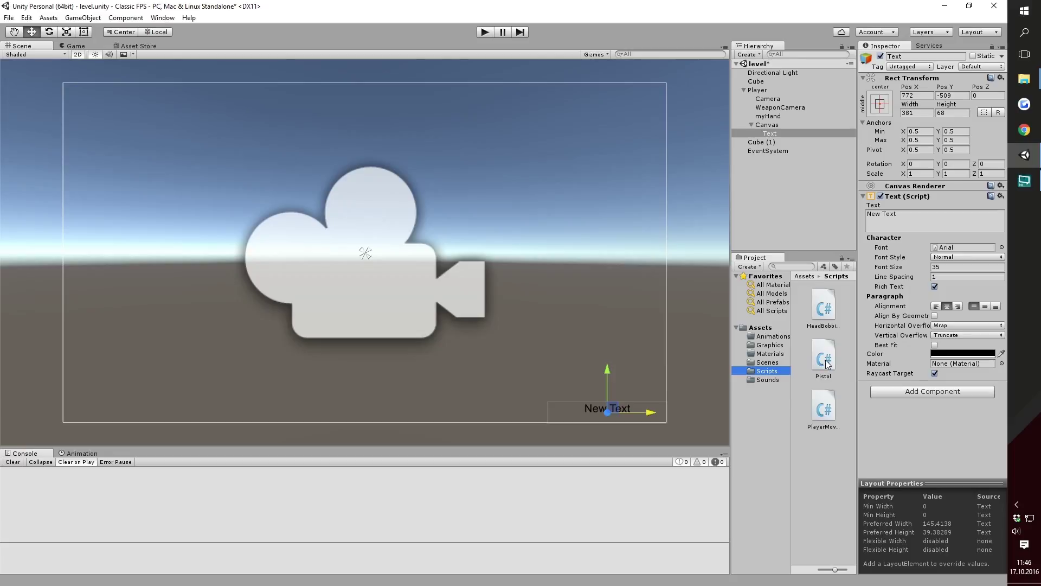
double_click(824, 358)
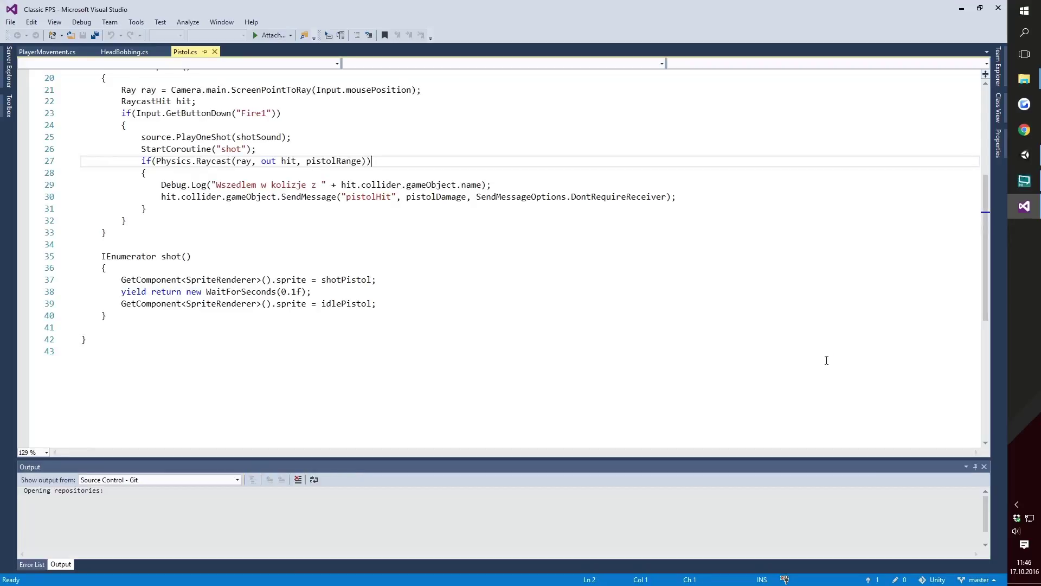
- Normalize line endings and add public AudioClip fields reloadSound and emptyGunSound below shotSound
click(541, 329)
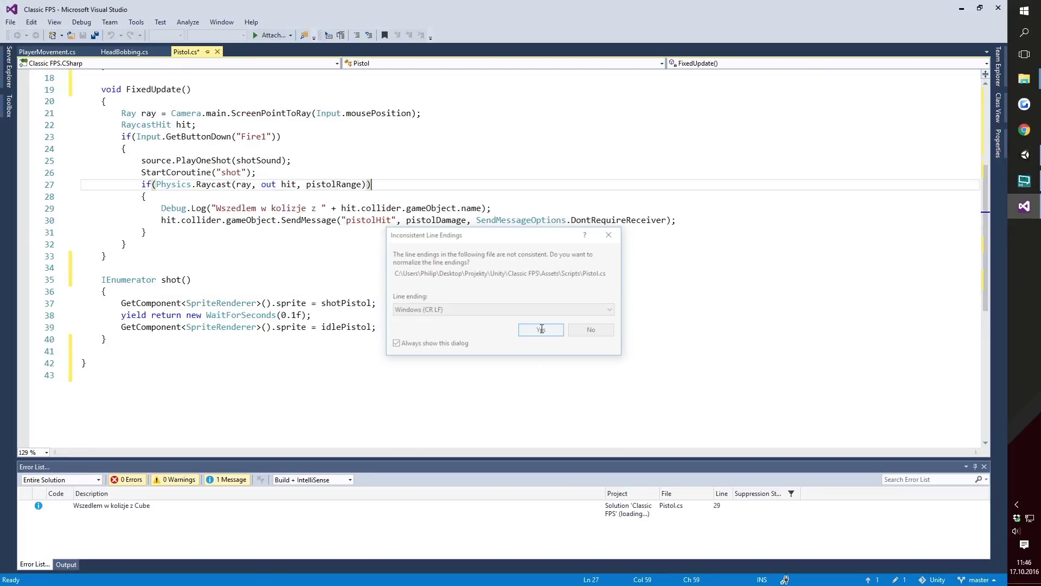
scroll(365, 268, up, 6)
click(281, 191)
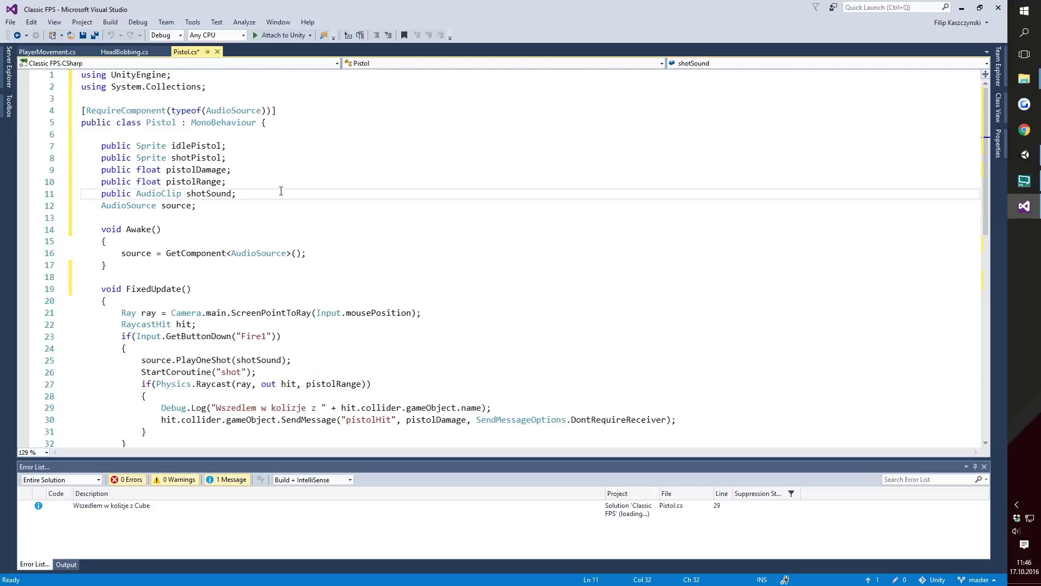
key(Return)
text(pub)
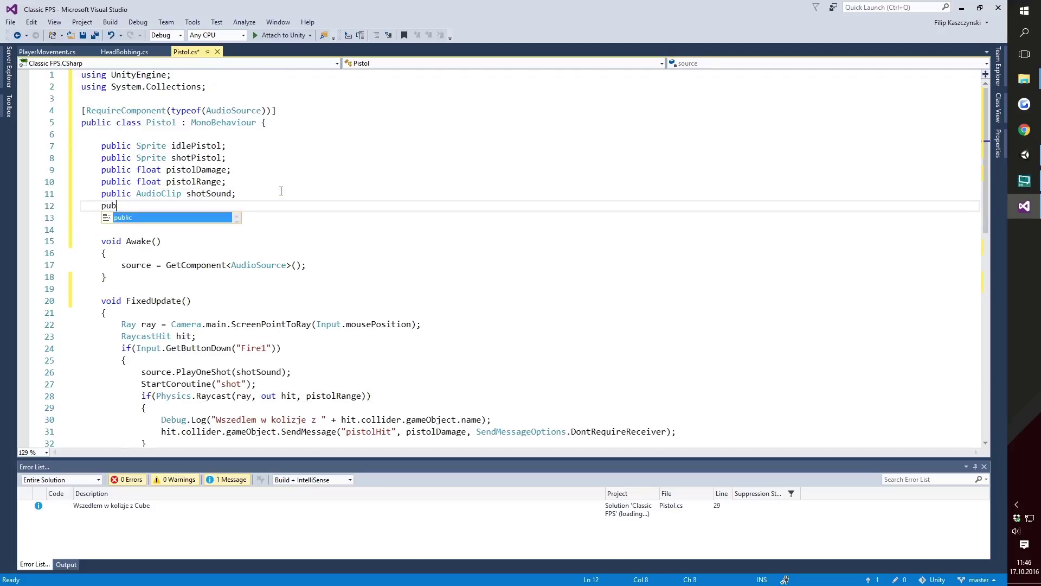
text(lic AudioClip)
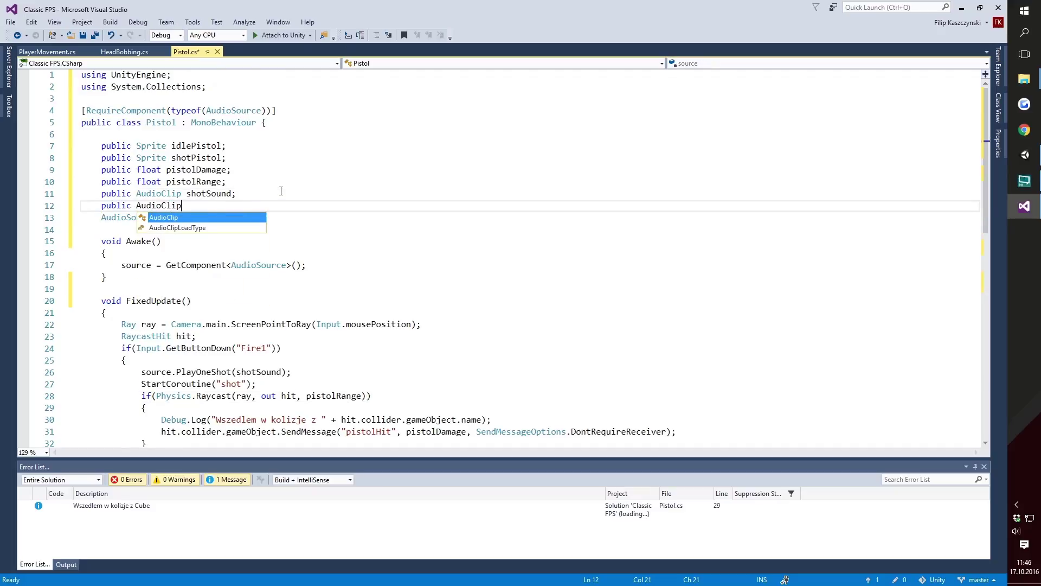
text( reloadSound;)
key(Return)
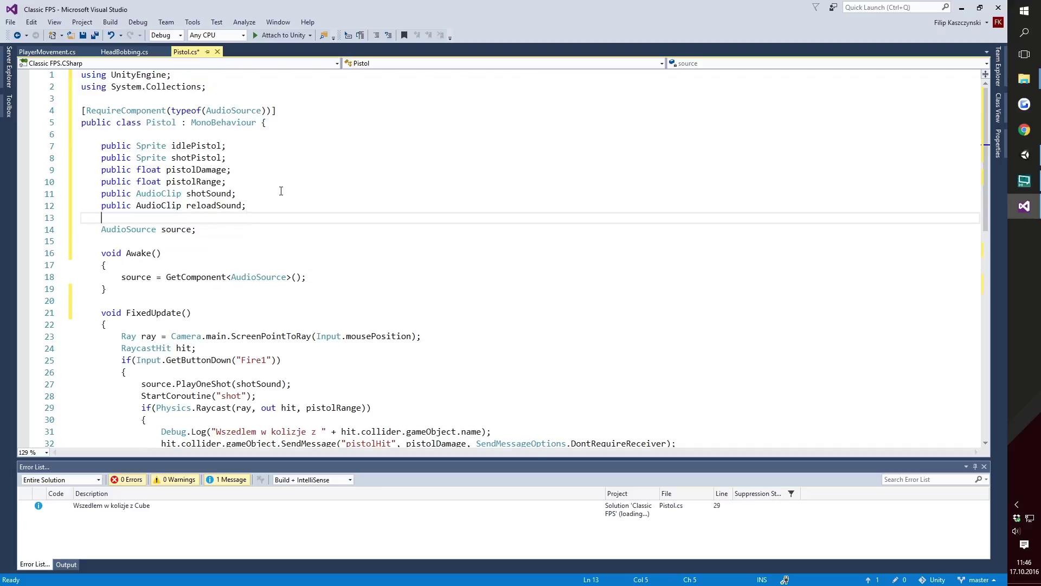
text(public Audio)
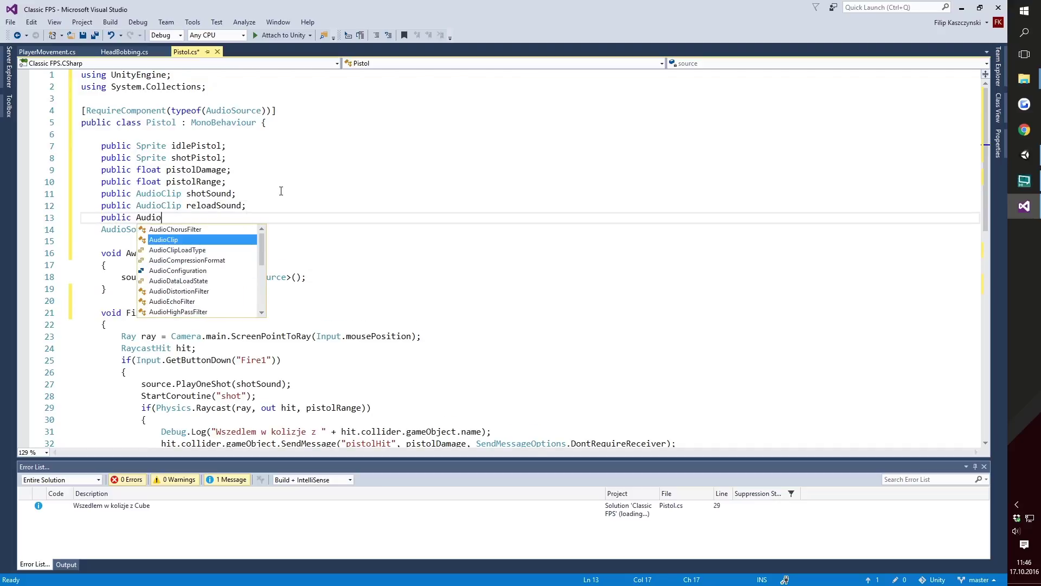
text(Clip empty)
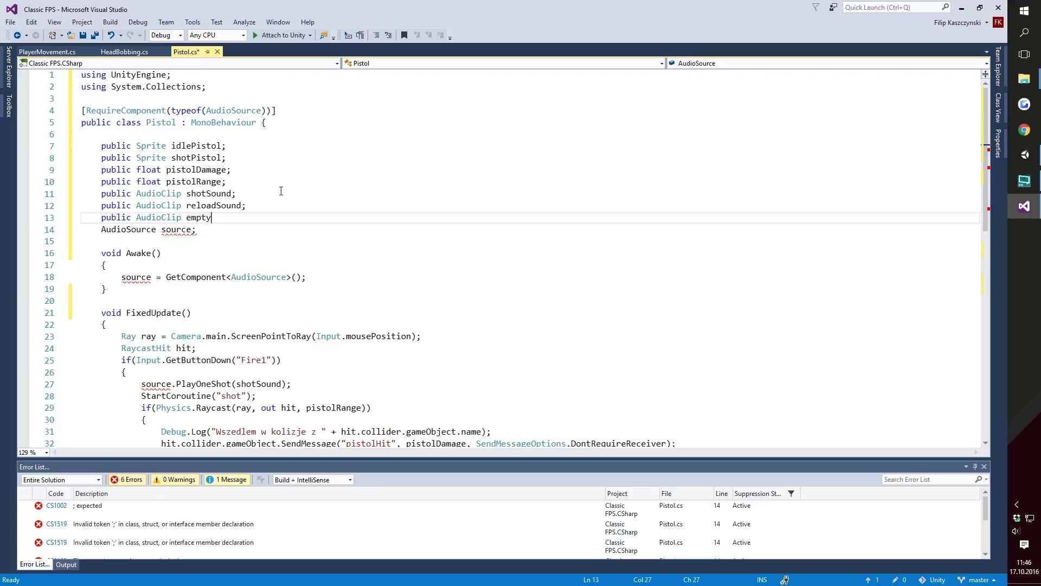
text(GunSou)
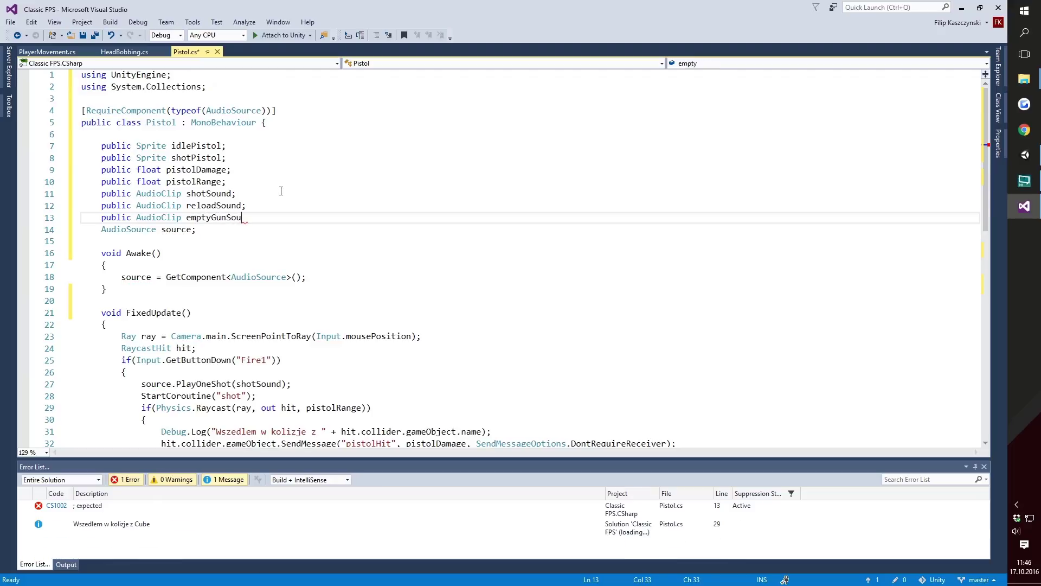
text(nd;)
- Declare public int fields ammoAmount and ammoClipSize
key(Return)
key(Return)
key(Return)
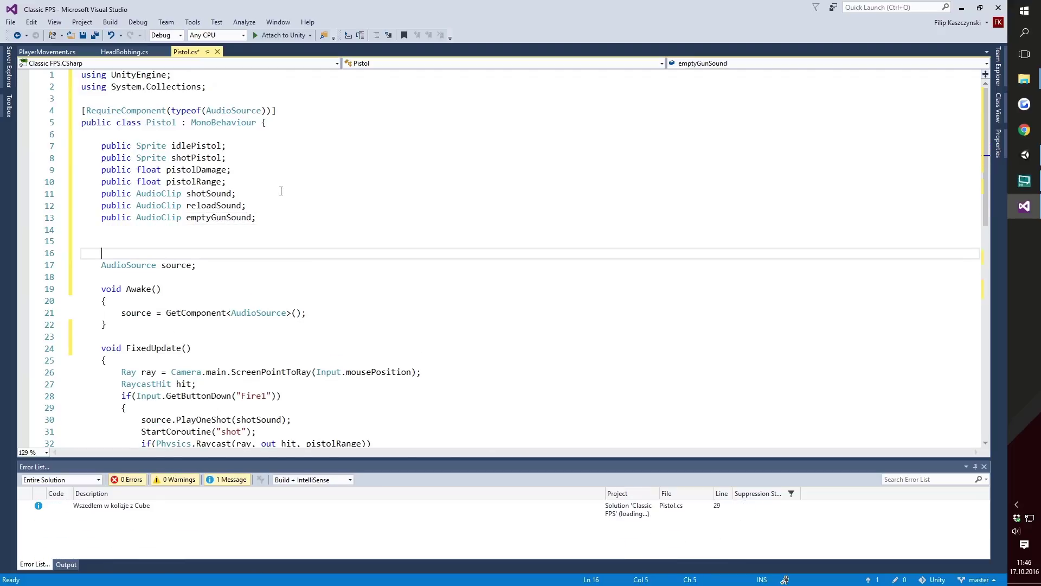
key(Up)
text(publi)
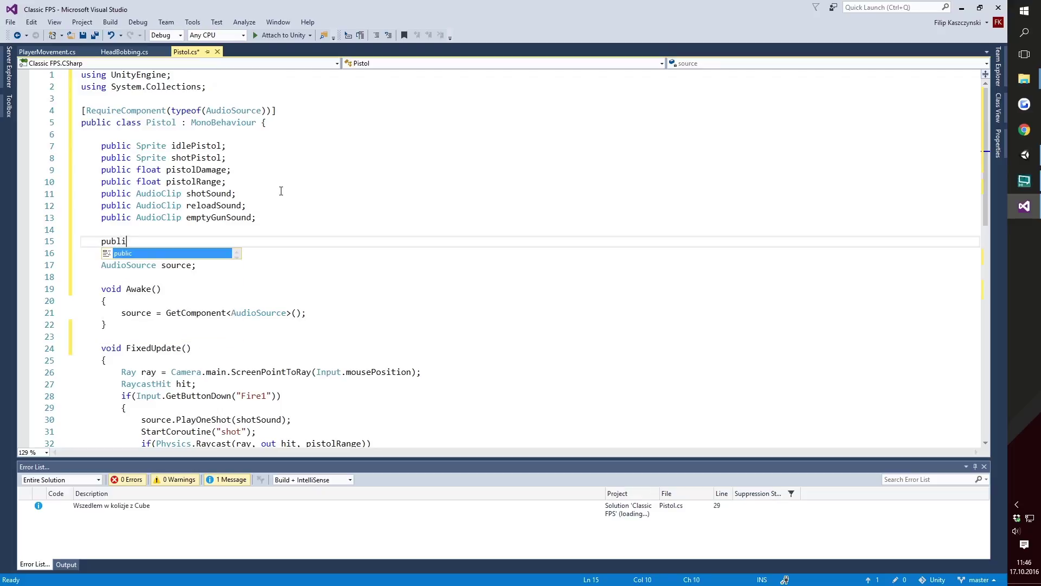
text(c int a)
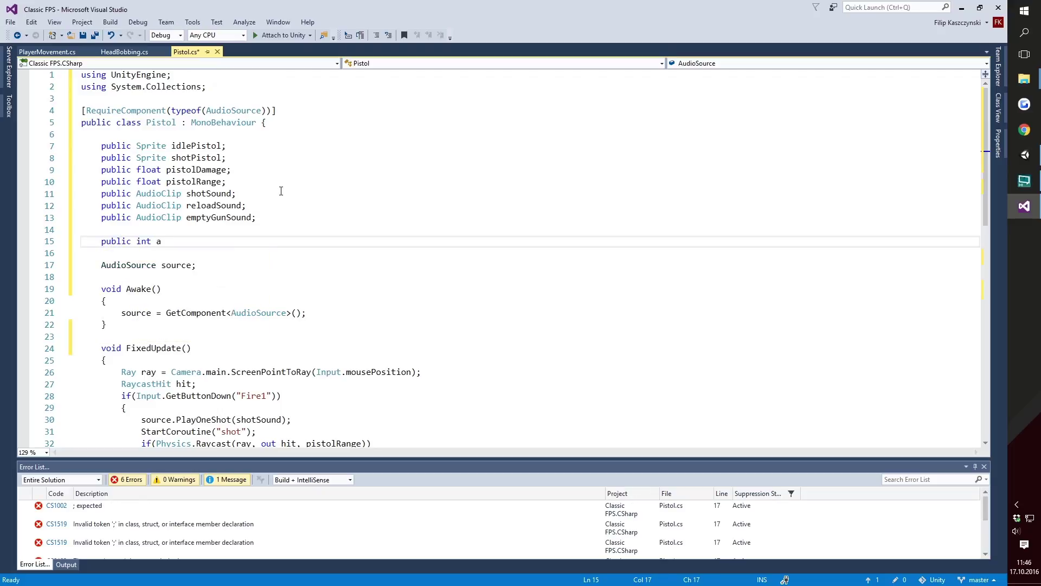
text(mmoA)
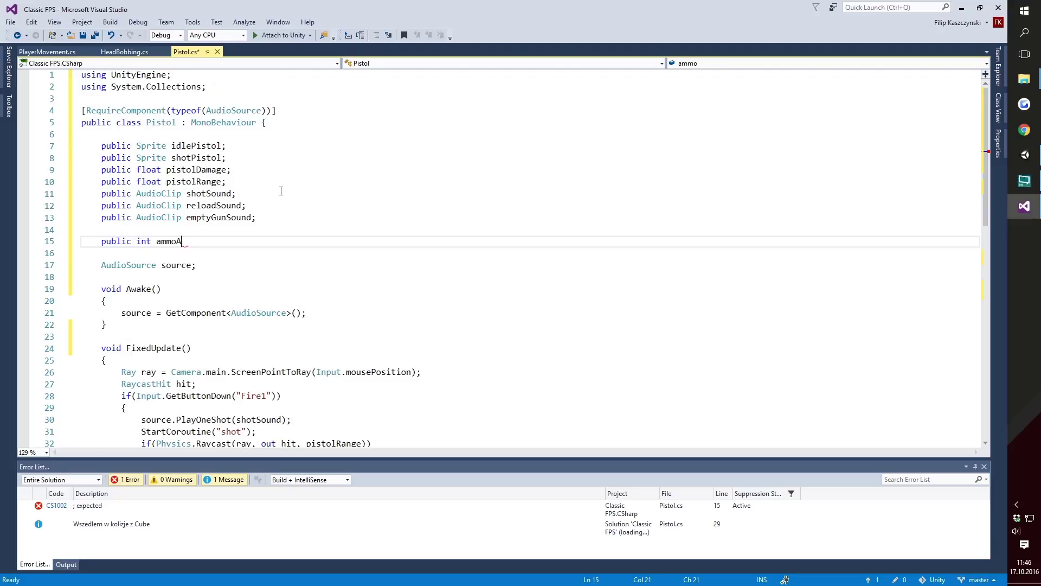
text(mount)
key(BackSpace)
key(BackSpace)
key(BackSpace)
text(Mo)
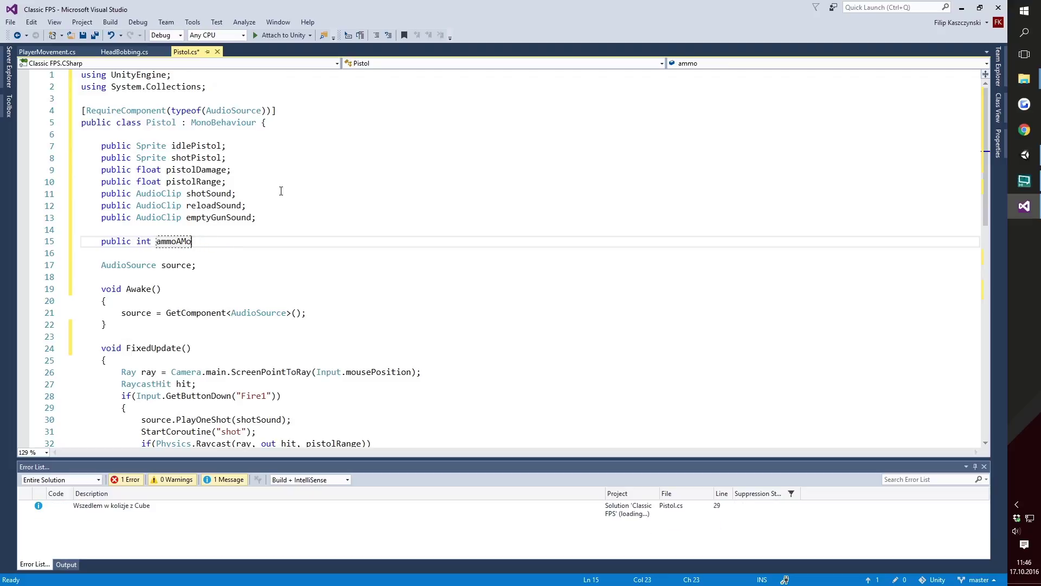
key(BackSpace)
key(BackSpace)
text(mount;)
key(Return)
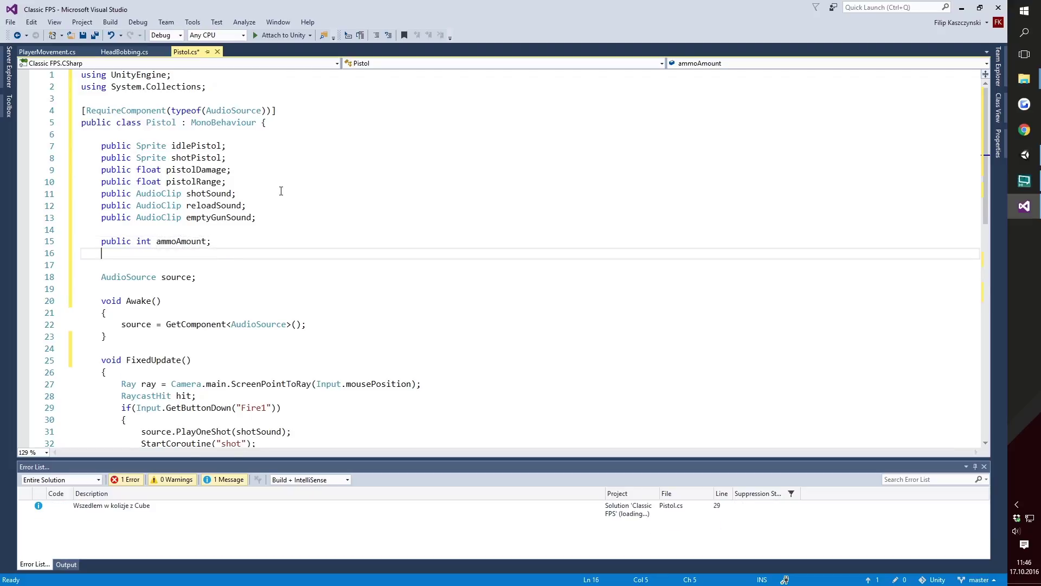
text(public)
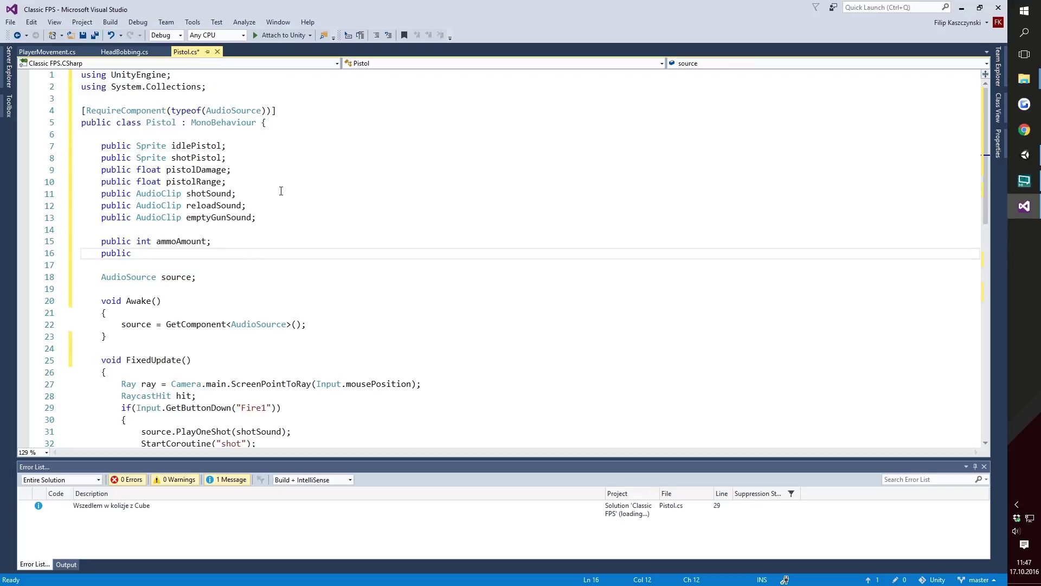
text( int ammoClip)
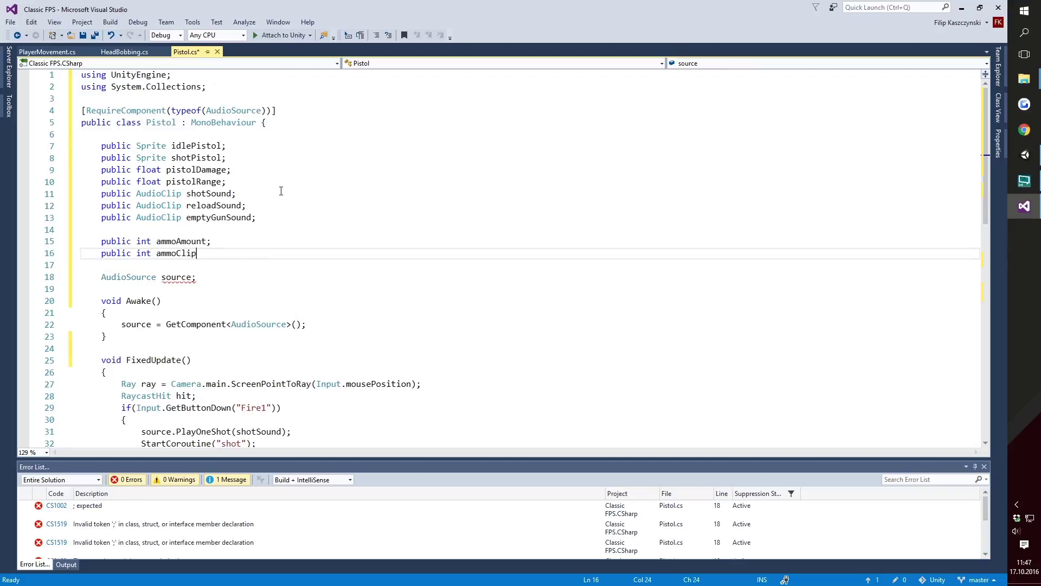
text(Size;)
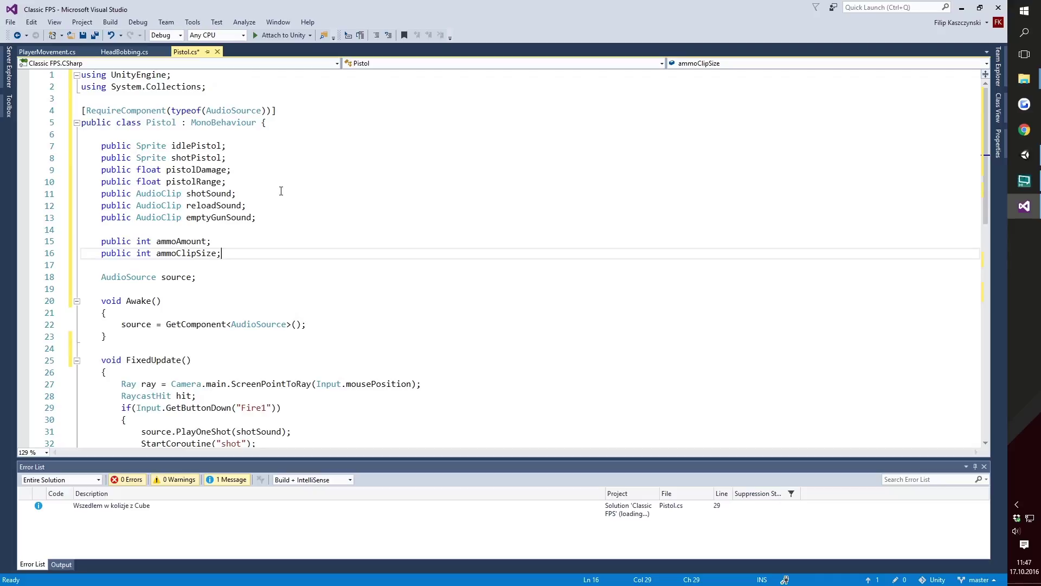
- Add private int fields ammoLeft and ammoClipLeft
key(Return)
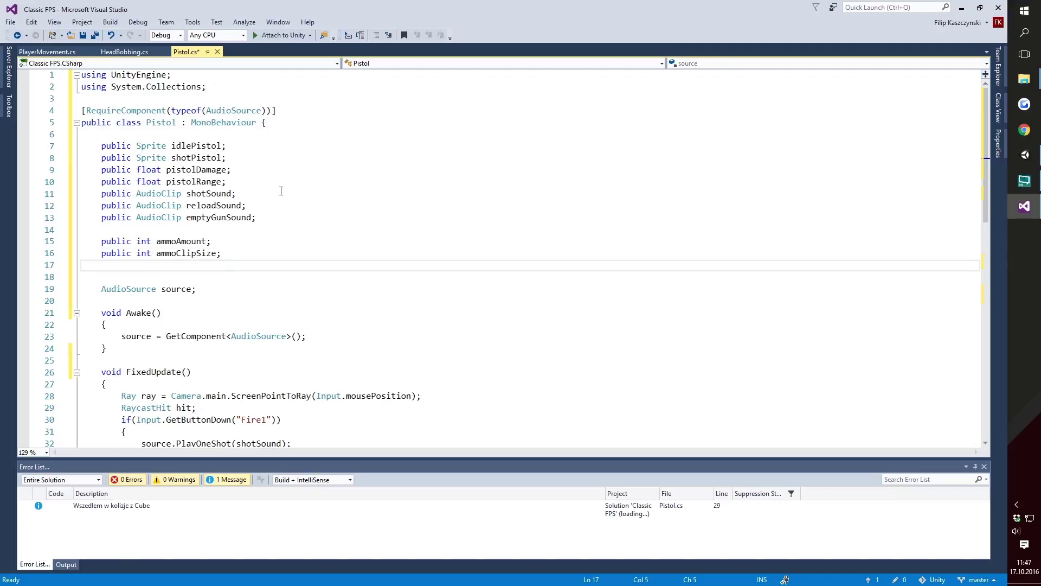
text(int )
text(ammoLeft)
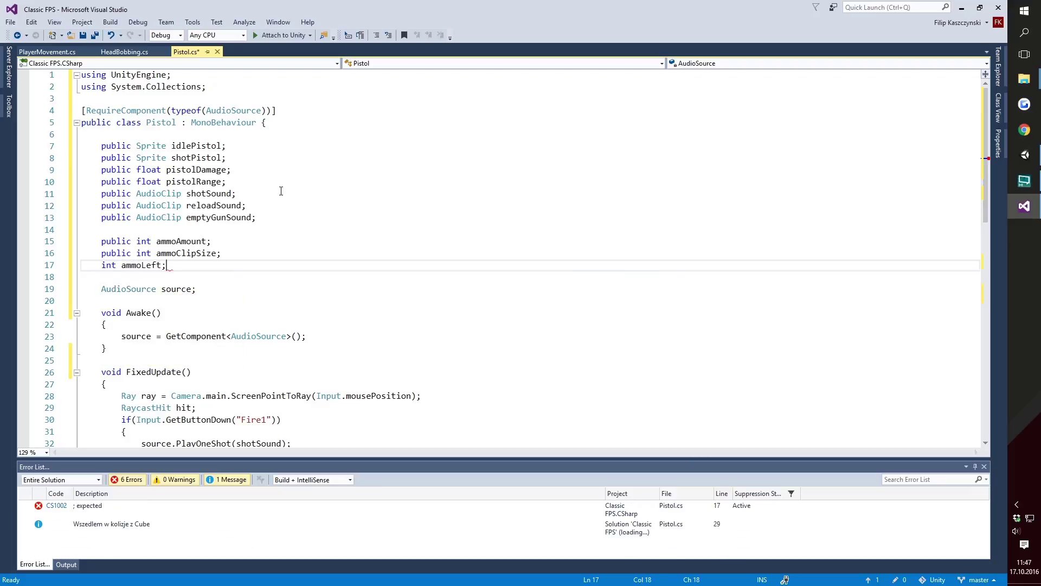
text(;)
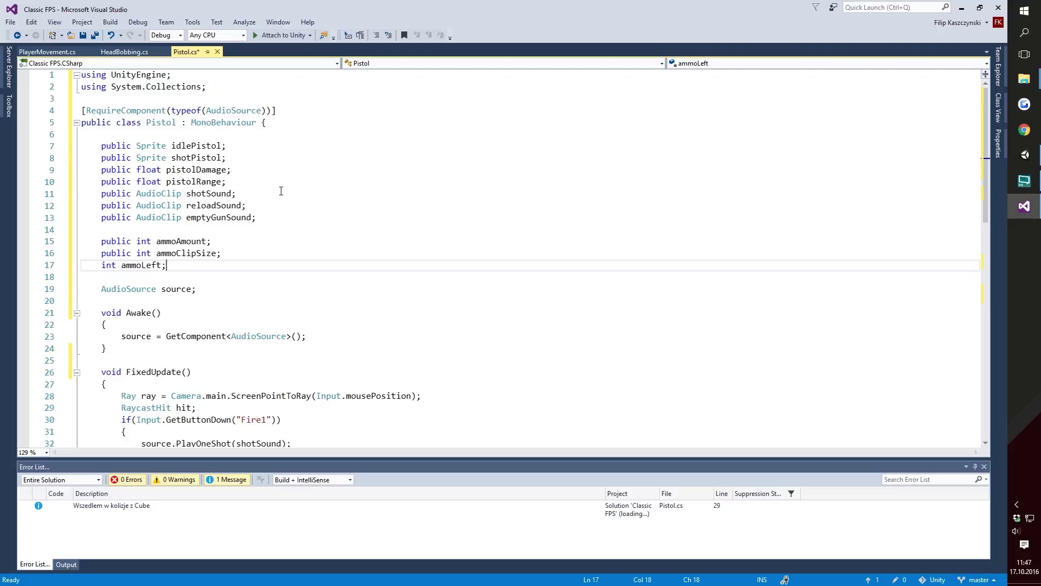
key(Return)
text(int a)
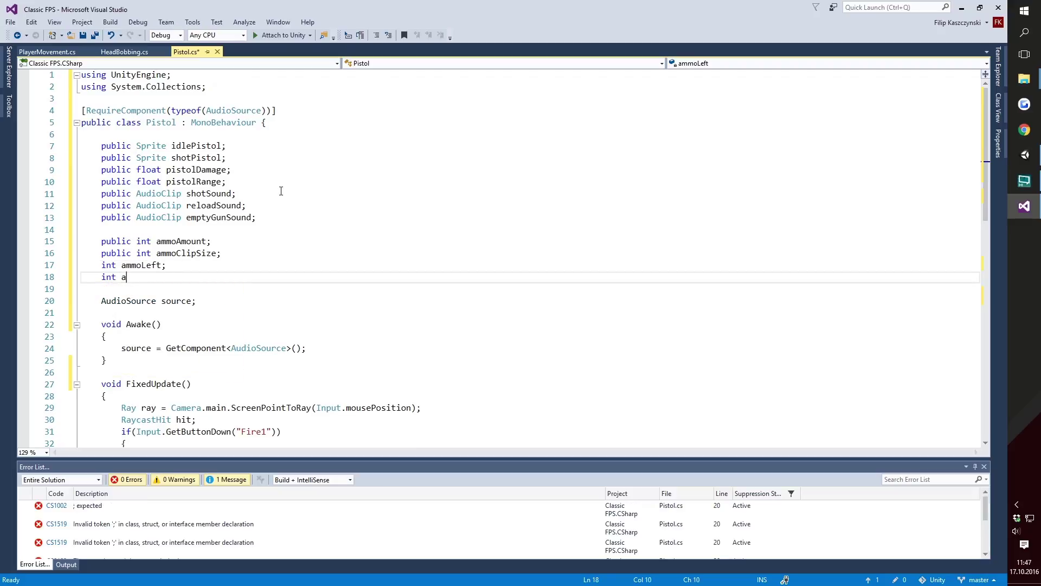
text(mmoClip)
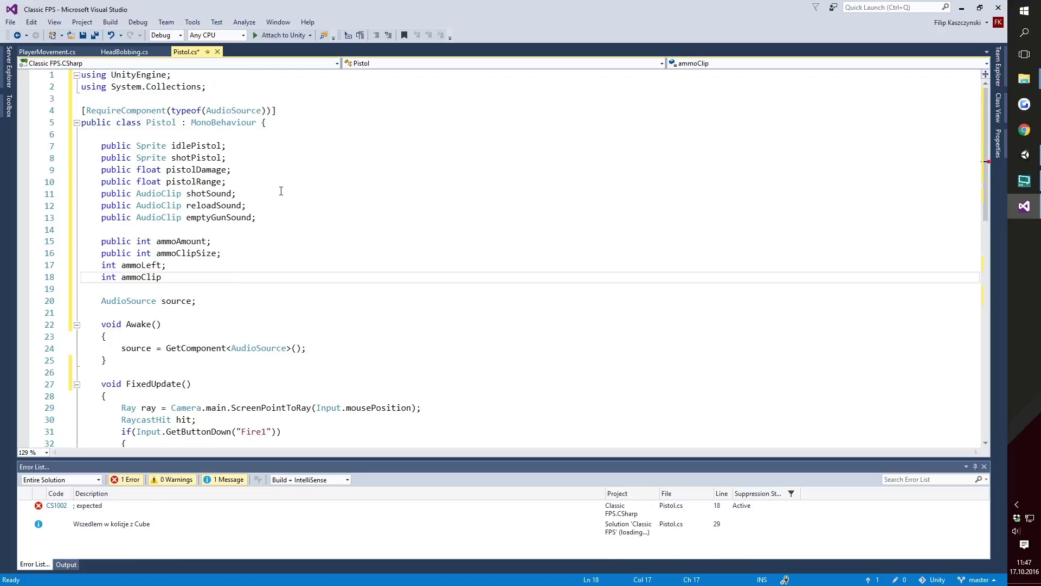
text(Left;)
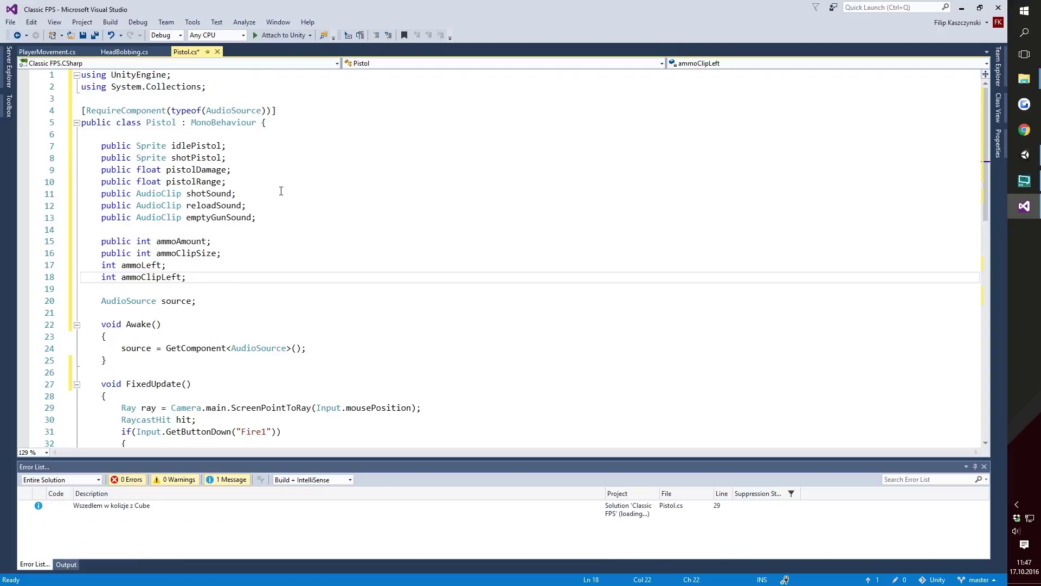
- Add 'ammoLeft = ammoAmount;' inside Awake
click(321, 339)
key(Down)
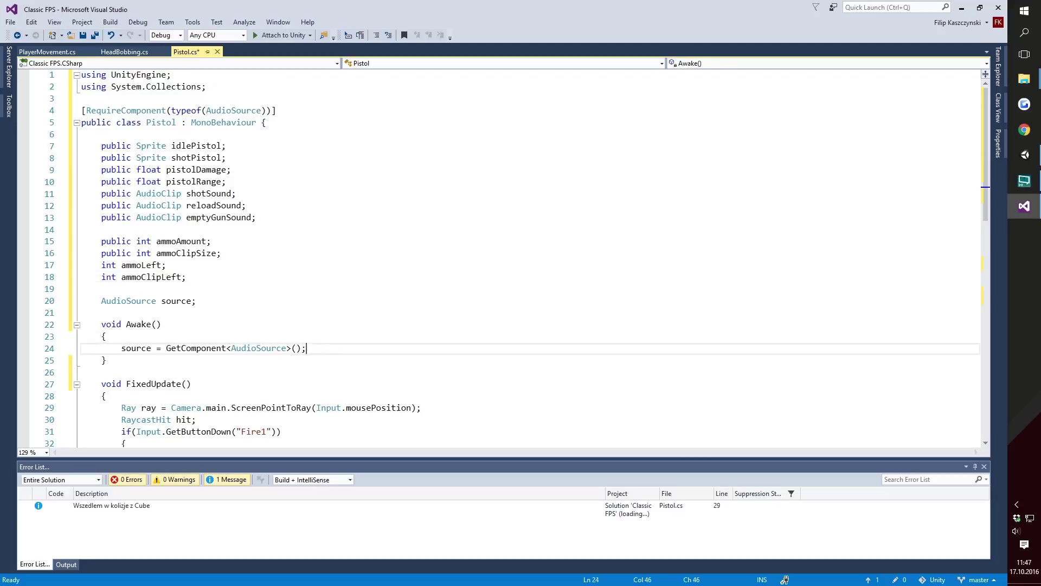
key(Return)
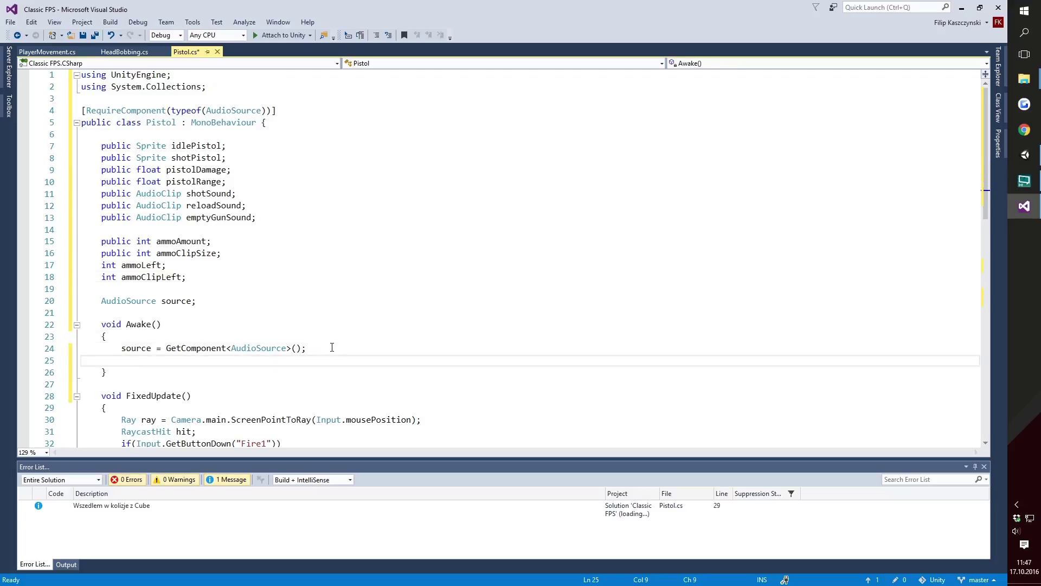
text(ammoLeft = )
text(ammo)
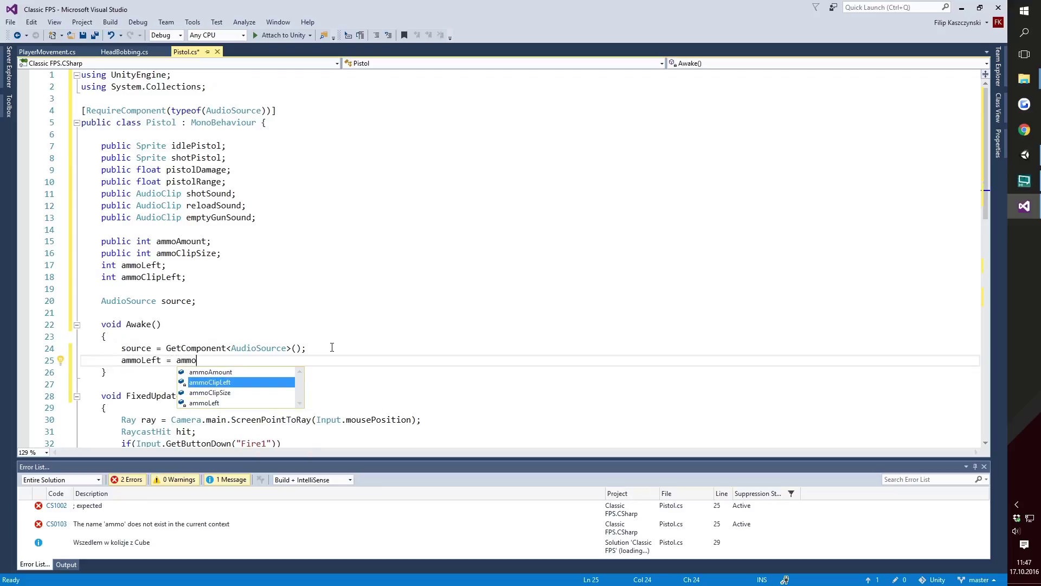
text(A)
key(Tab)
text(;)
- Add 'ammoClipLeft = ammoClipSize;' below it in Awake
key(Return)
text(am)
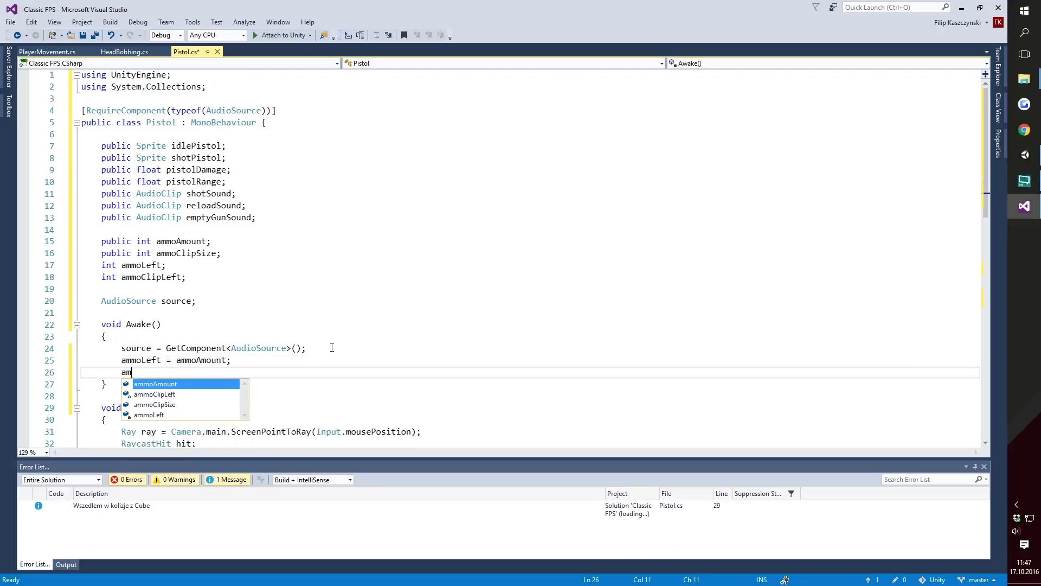
text(moc)
key(Tab)
text(= ammo)
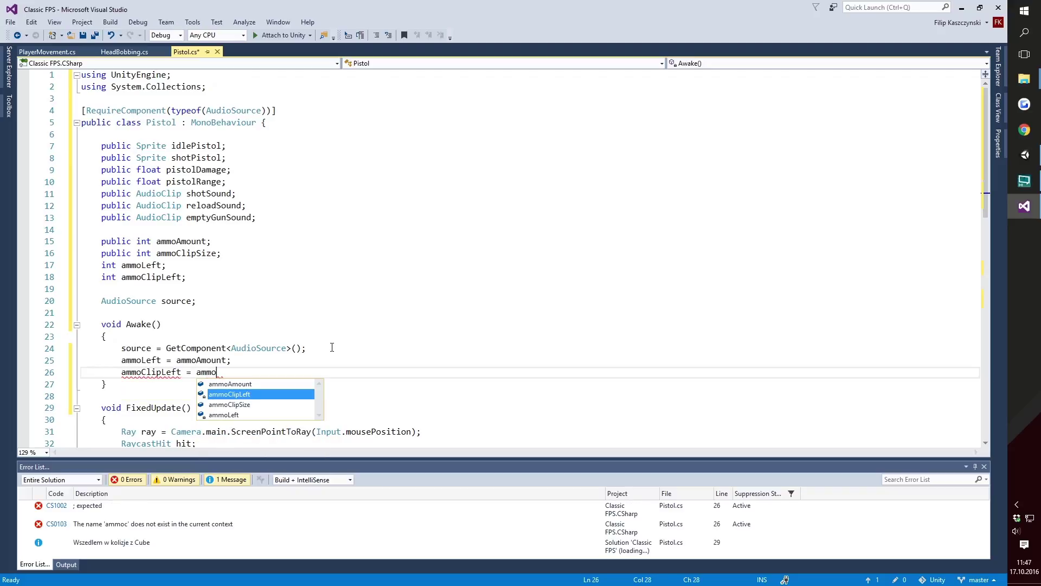
key(Down)
key(Tab)
text(;)
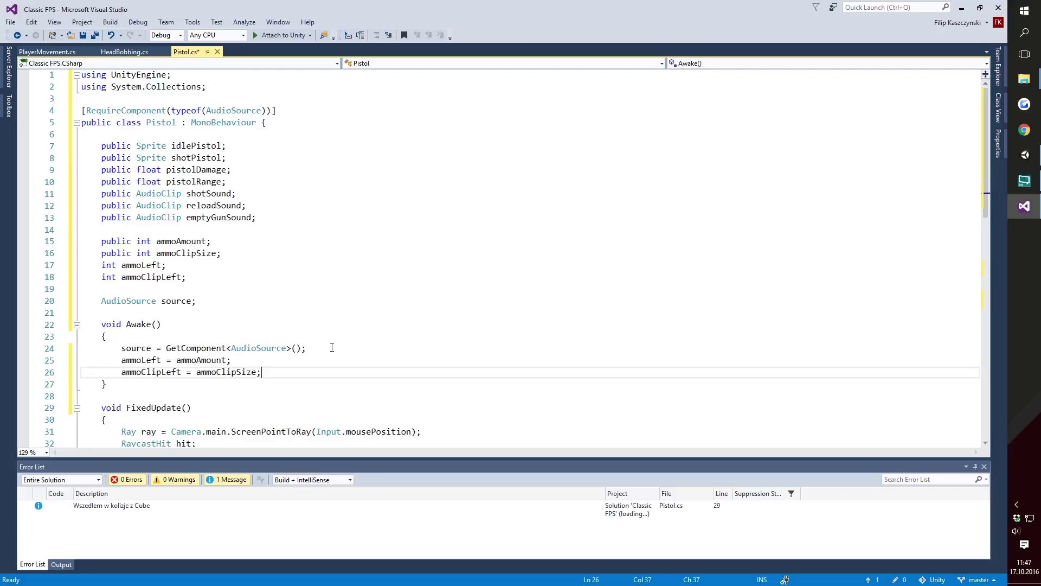
scroll(340, 339, down, 3)
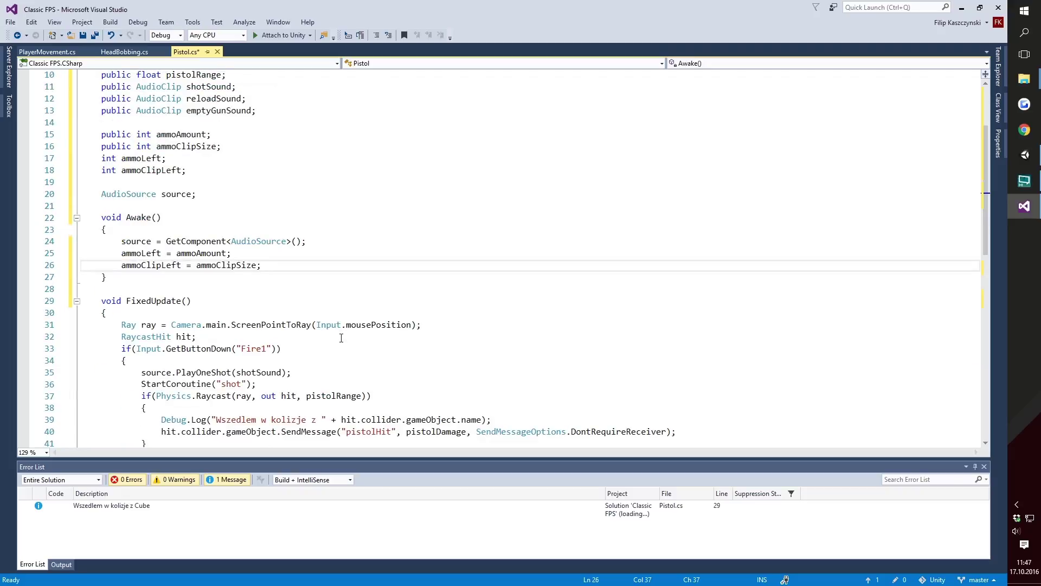
scroll(341, 338, down, 3)
scroll(363, 334, up, 1)
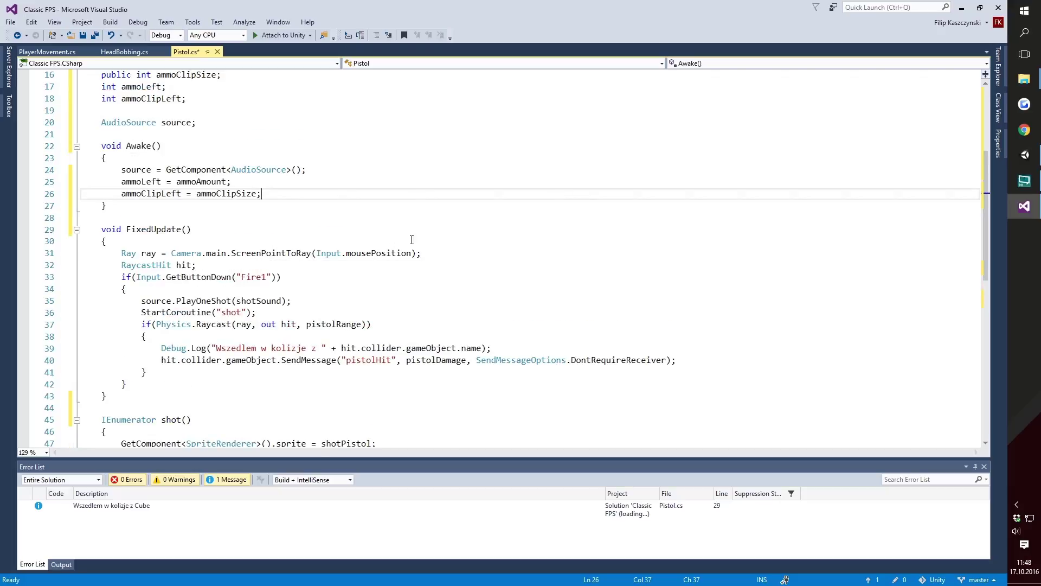
- Add an empty void Update() method below Awake
click(217, 206)
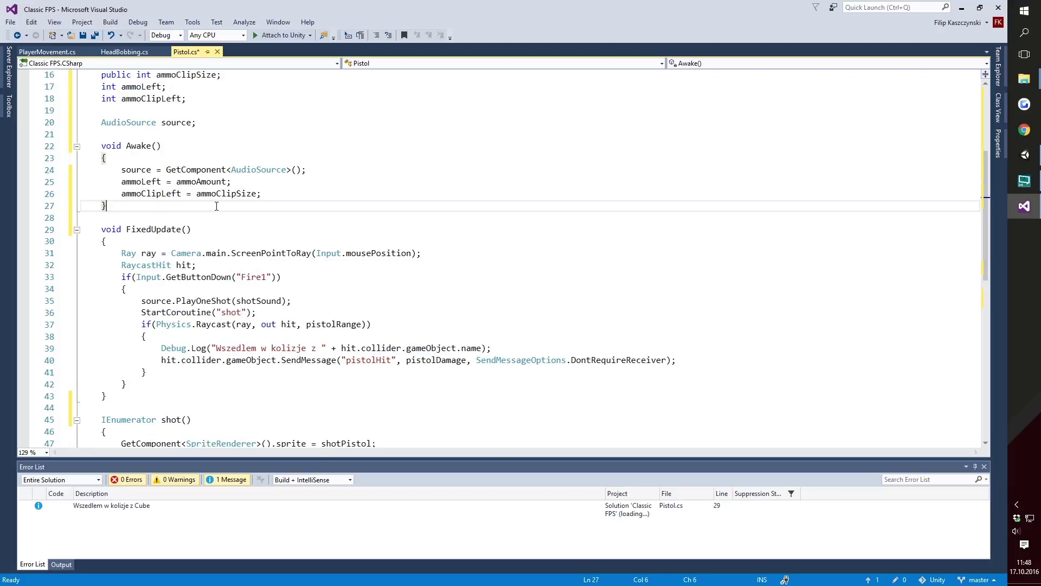
key(Return)
key(Return)
text(void )
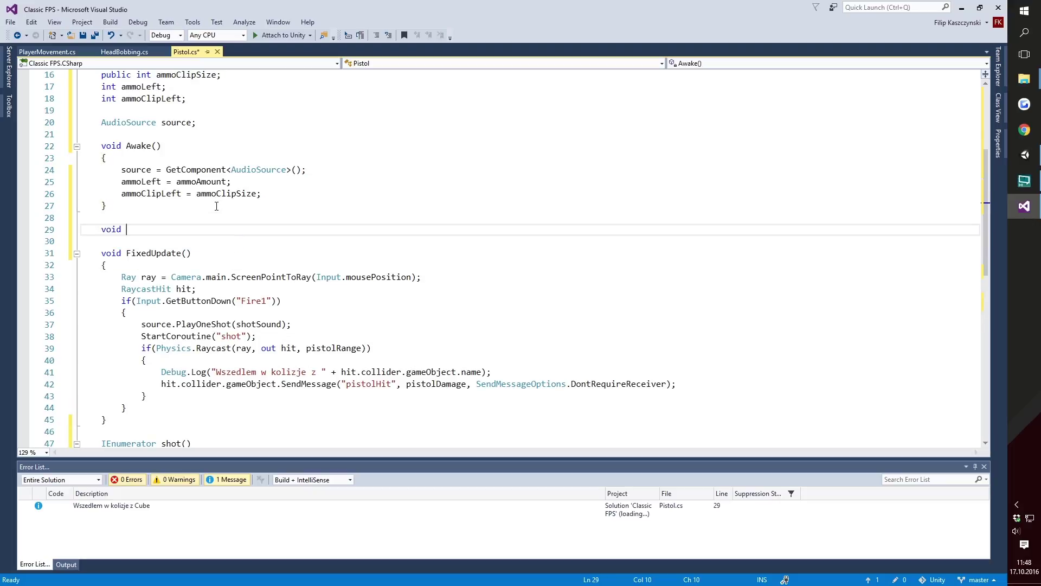
text(Update(){)
key(Return)
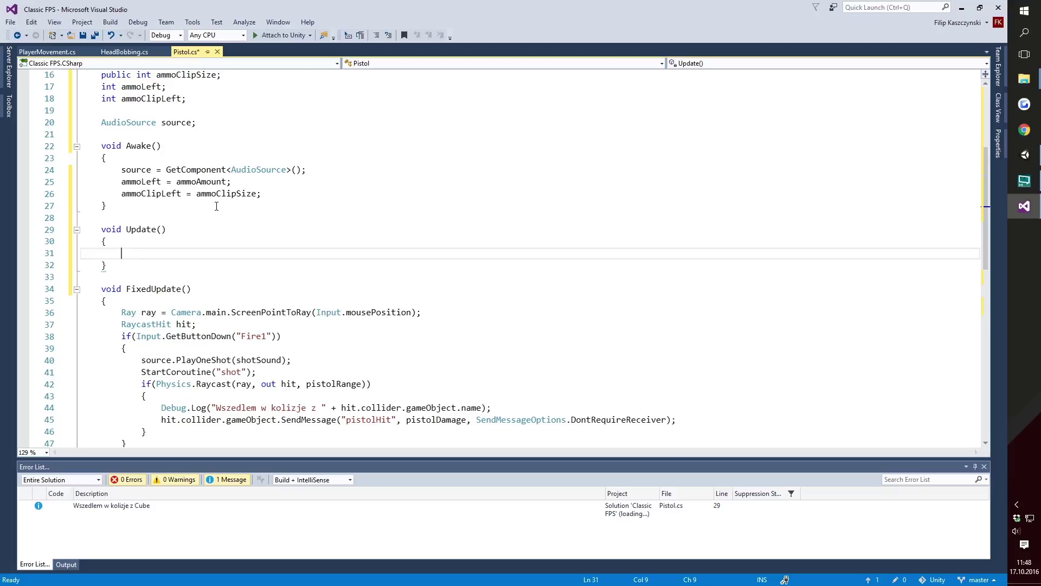
scroll(213, 291, down, 1)
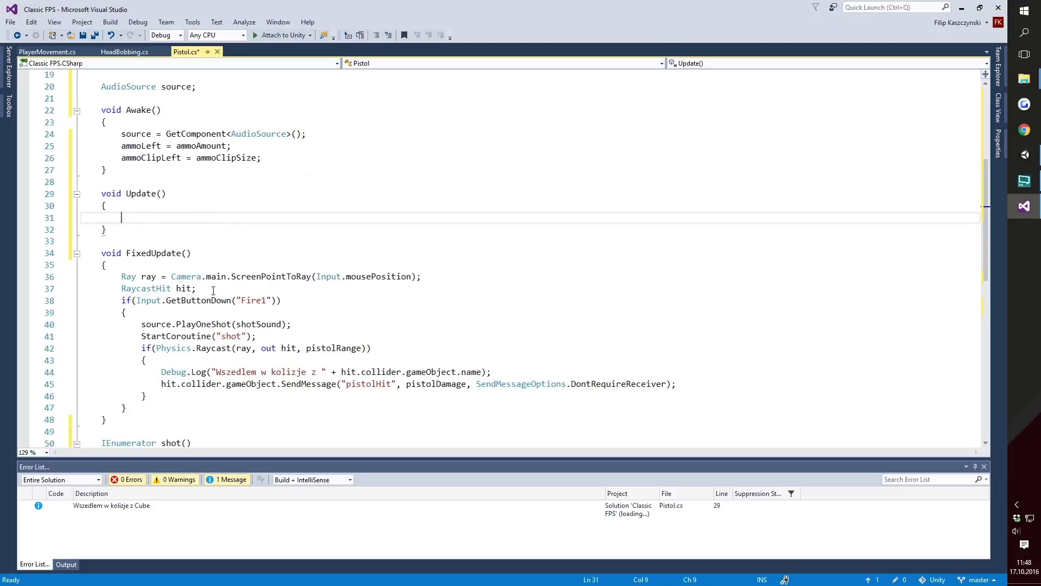
drag(279, 301, 138, 301)
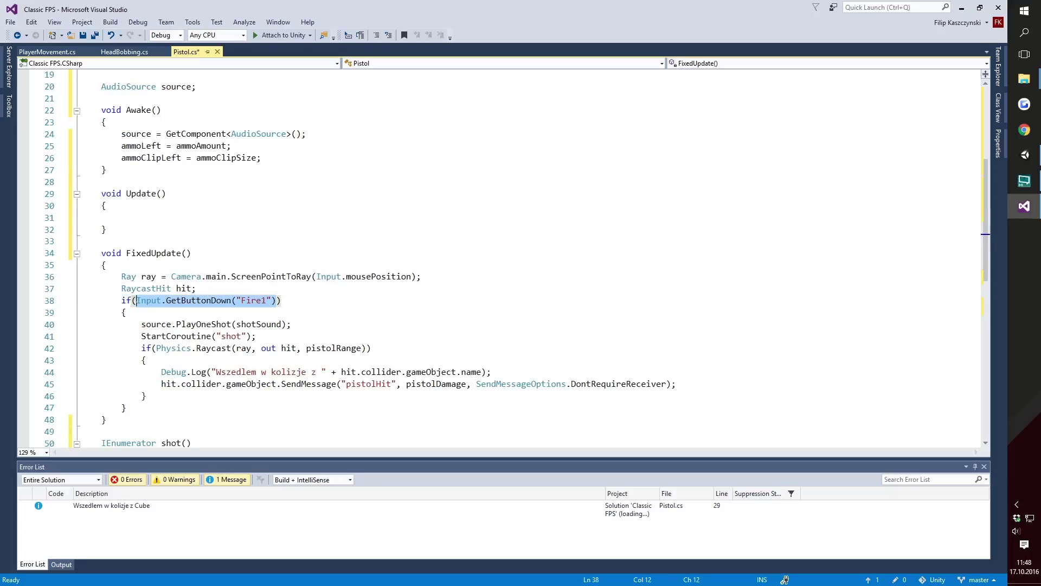
click(156, 253)
click(245, 261)
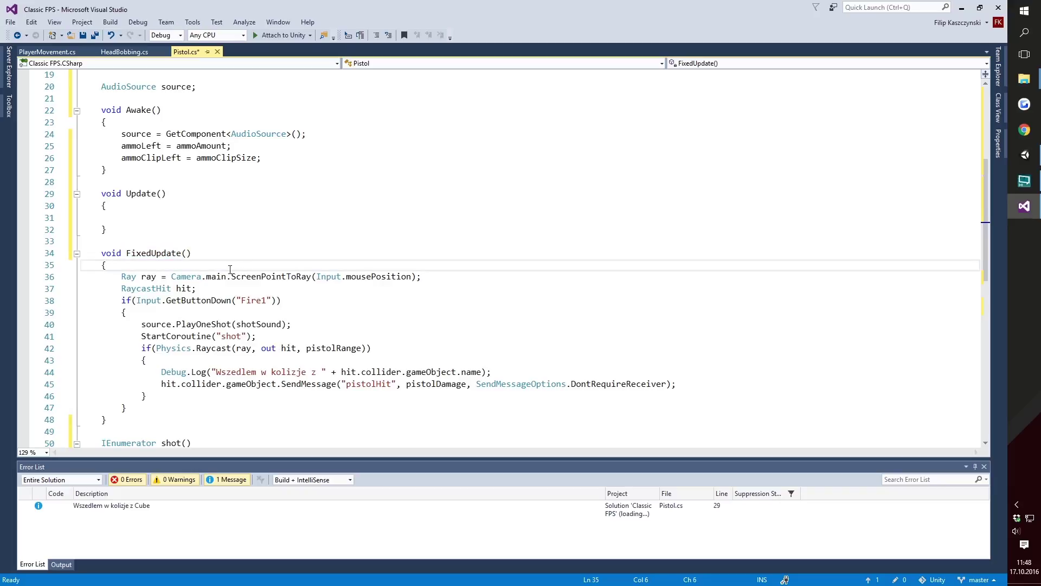
- Declare a bool isShot field below ammoClipLeft
scroll(124, 304, up, 6)
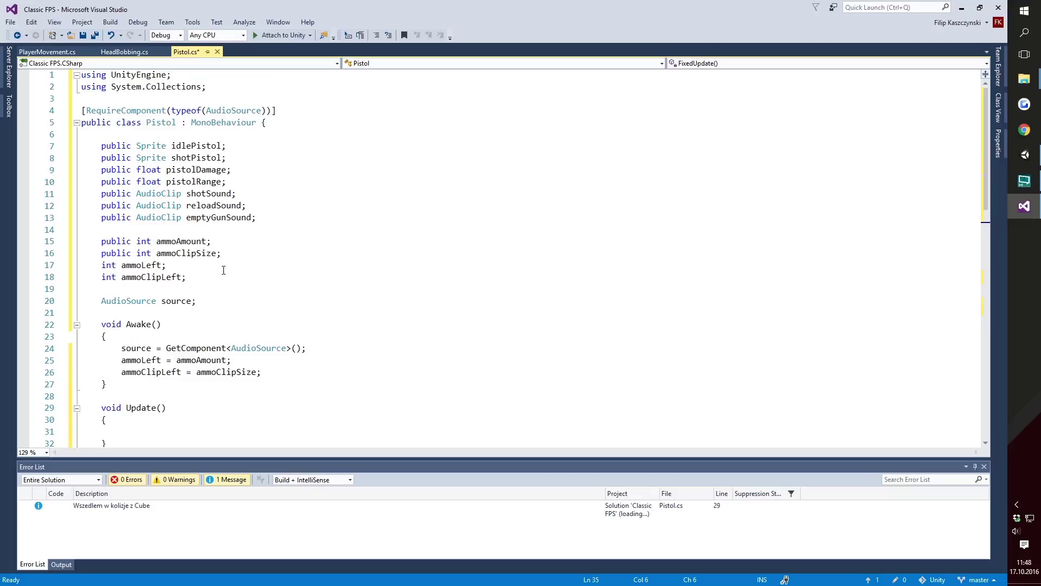
click(244, 278)
key(Return)
key(Return)
text(bo)
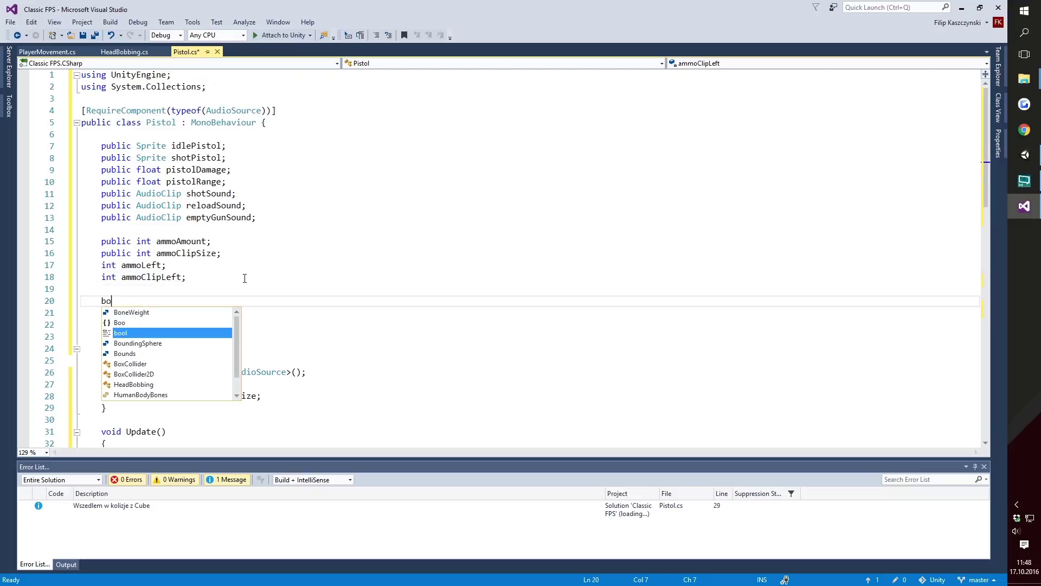
text(ol isShot)
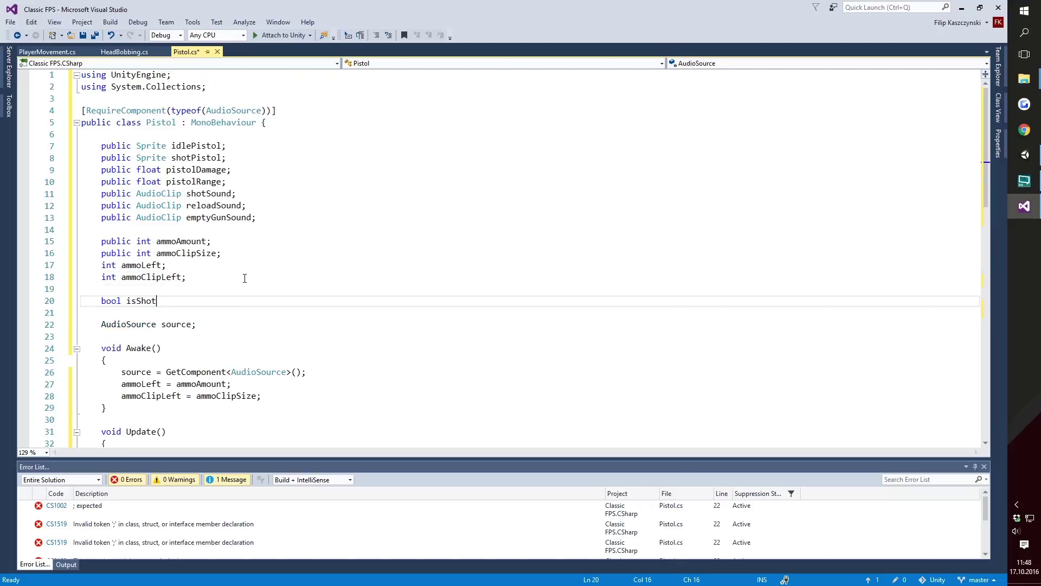
text(;)
- Copy the Fire1 if statement into Update and set isShot = true inside it
scroll(233, 238, down, 5)
scroll(250, 260, down, 3)
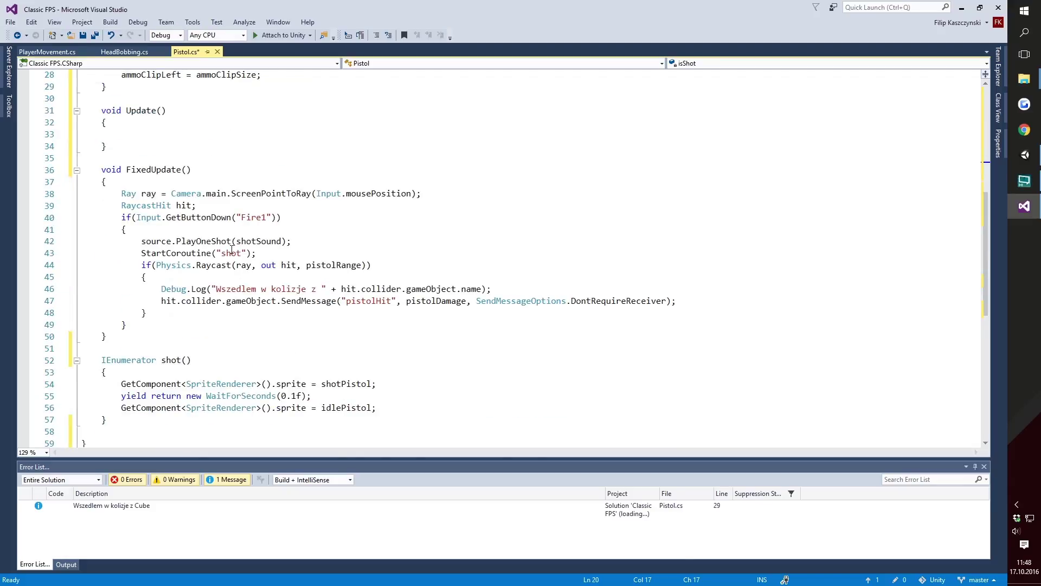
drag(287, 253, 122, 253)
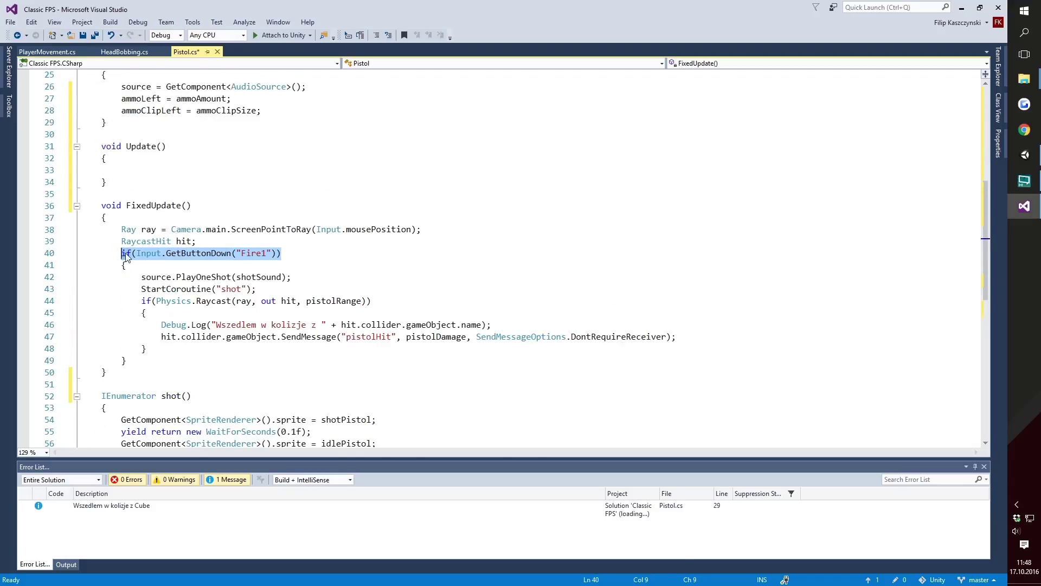
key(ctrl+c)
click(156, 171)
key(ctrl+v)
key(Return)
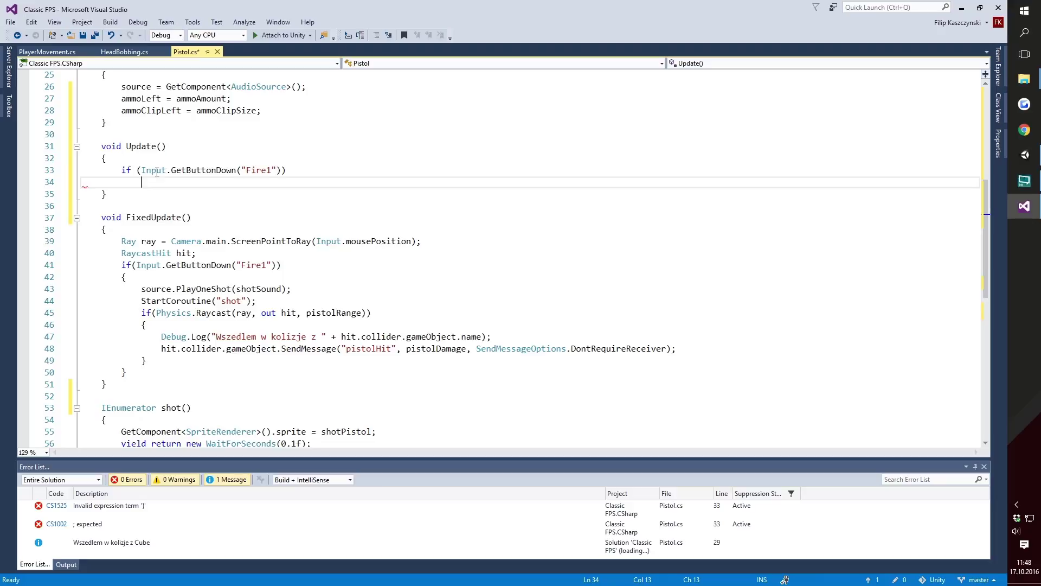
text(isShot = true;)
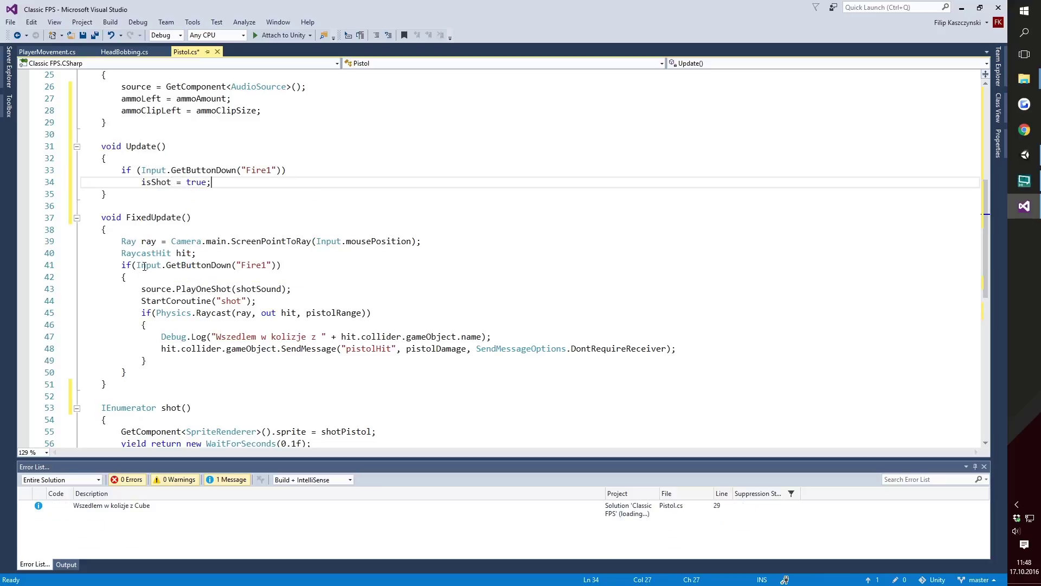
- Change FixedUpdate's condition to isShot == true and reset isShot = false first inside
drag(136, 265, 278, 266)
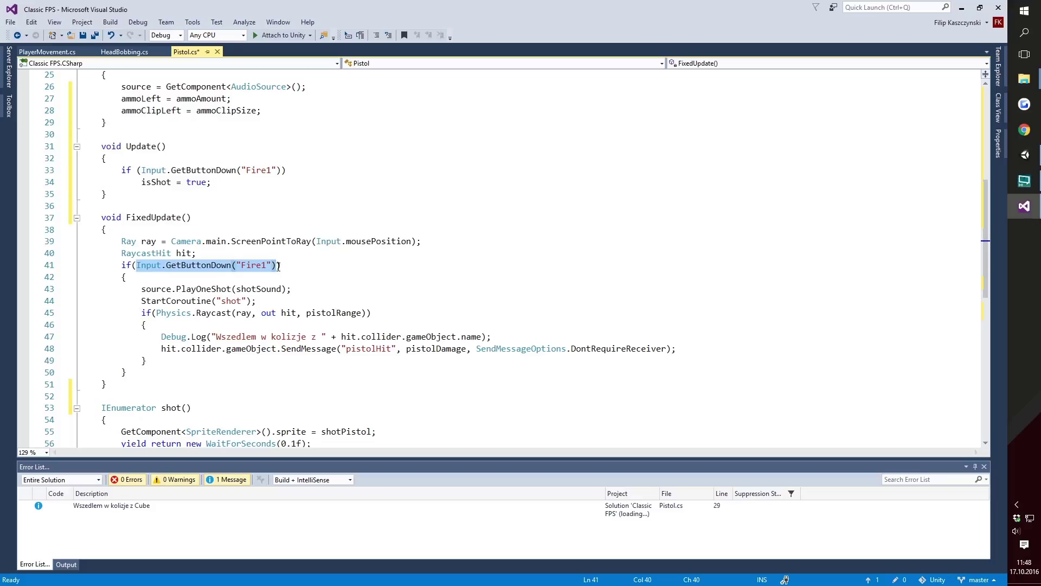
text(is)
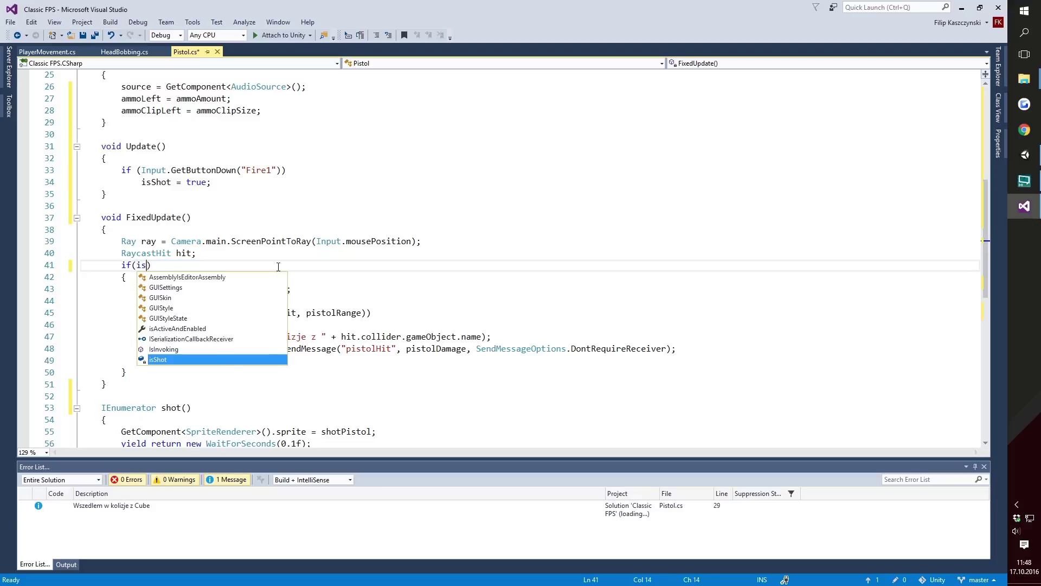
text(Shot == true)
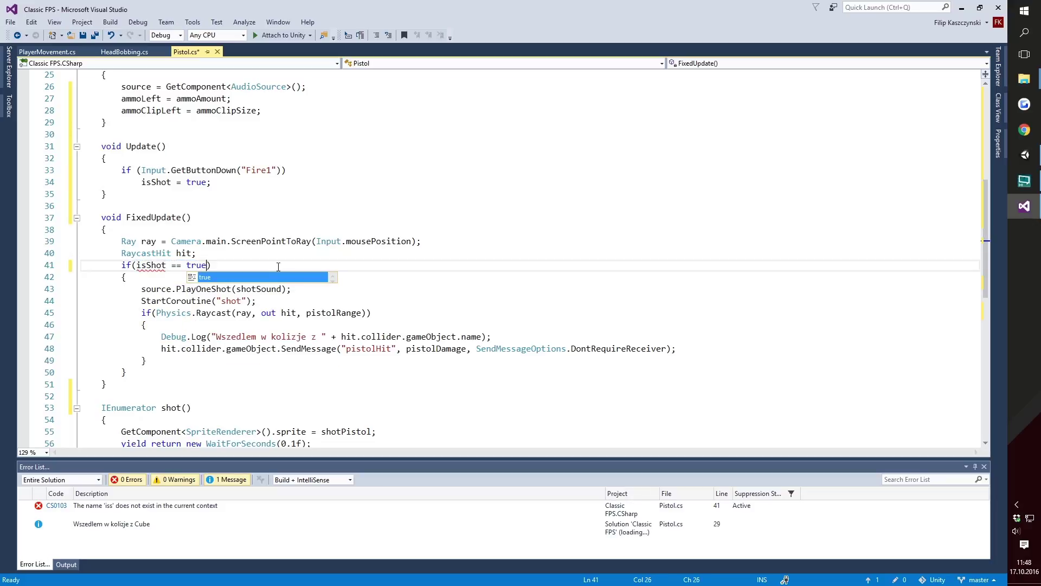
key(Down)
key(Return)
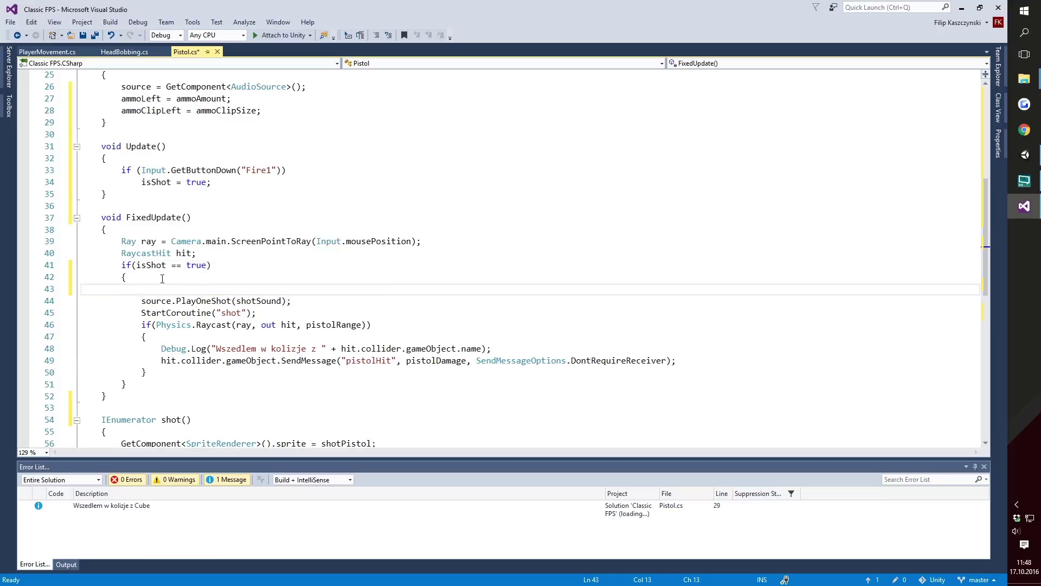
text(isShot = false;)
scroll(233, 216, down, 2)
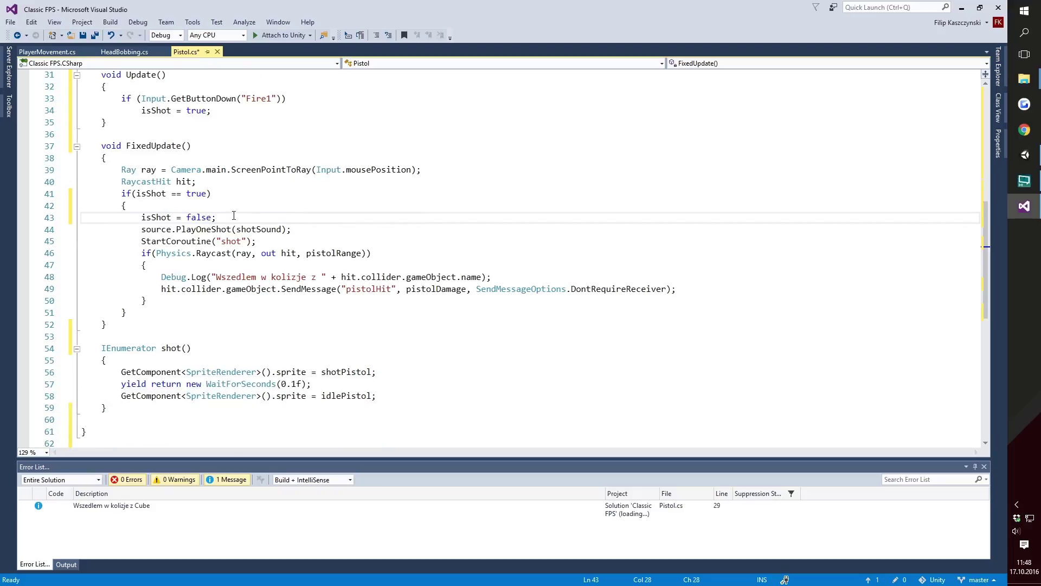
click(206, 193)
scroll(205, 193, up, 2)
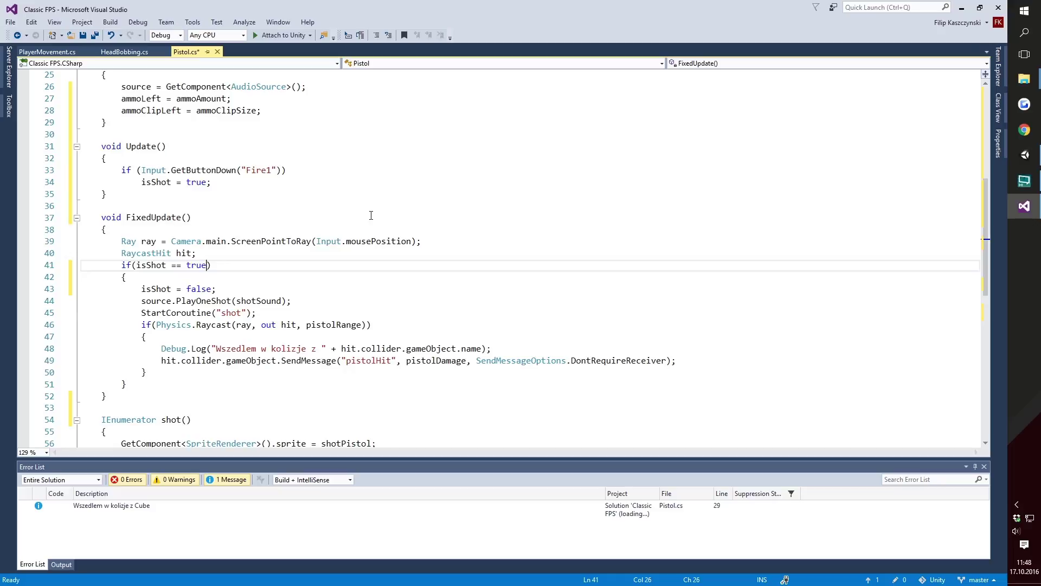
- Extend the firing condition with && ammoClipLeft > 0
text(&& )
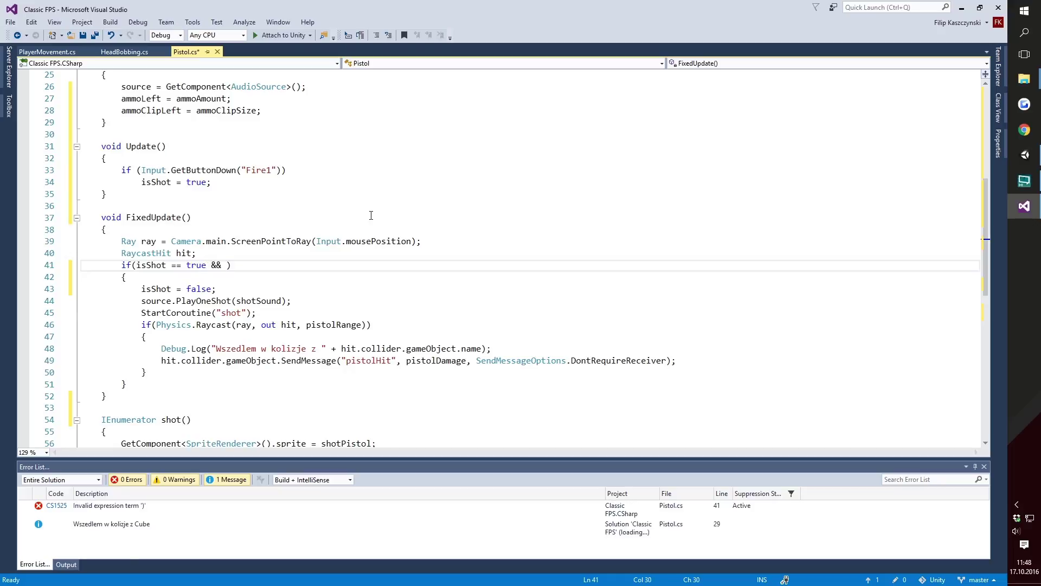
text(ammo)
key(Tab)
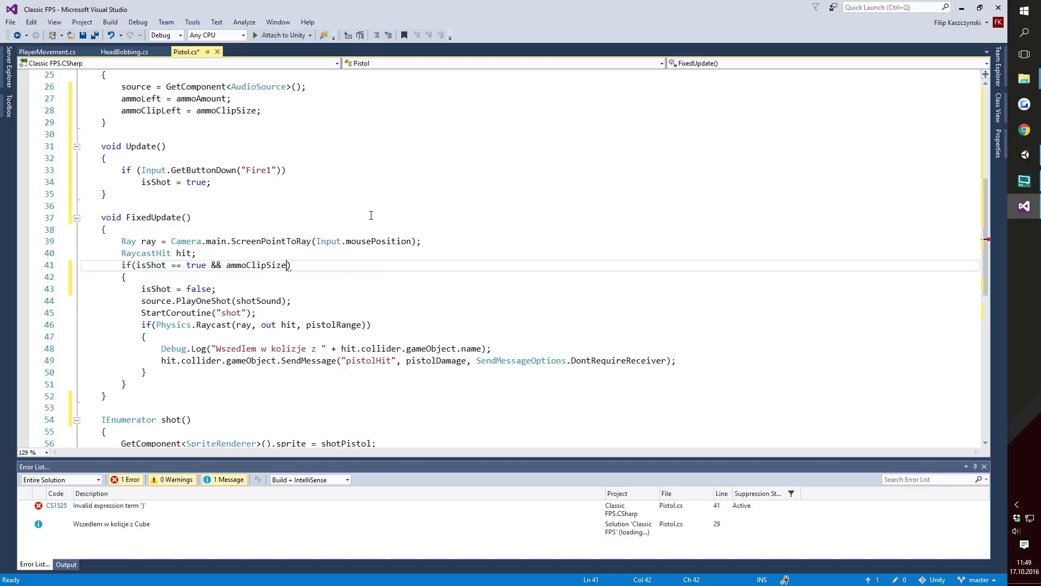
key(BackSpace)
key(BackSpace)
key(BackSpace)
key(BackSpace)
text(Left >)
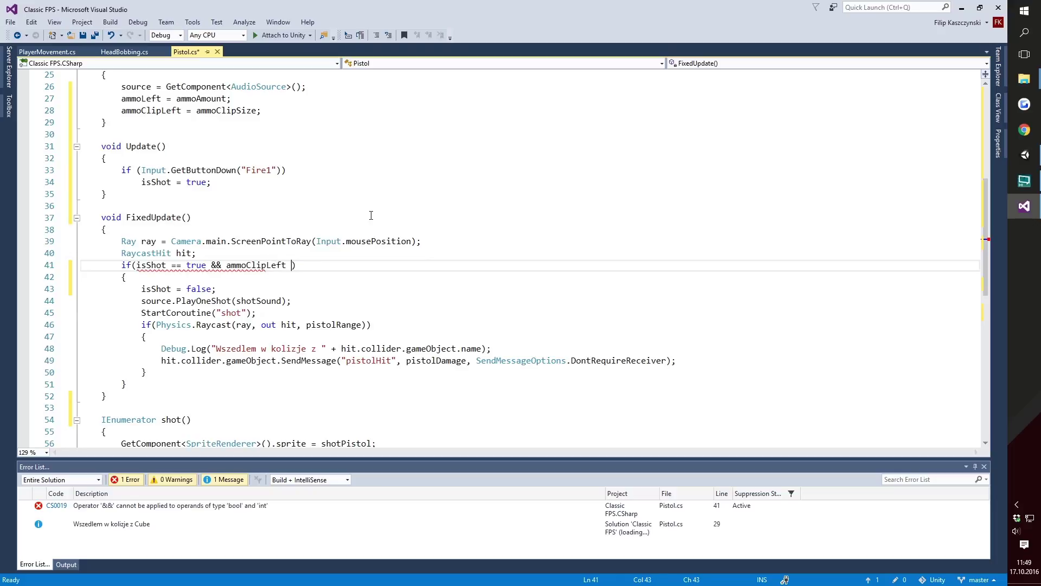
text( 0)
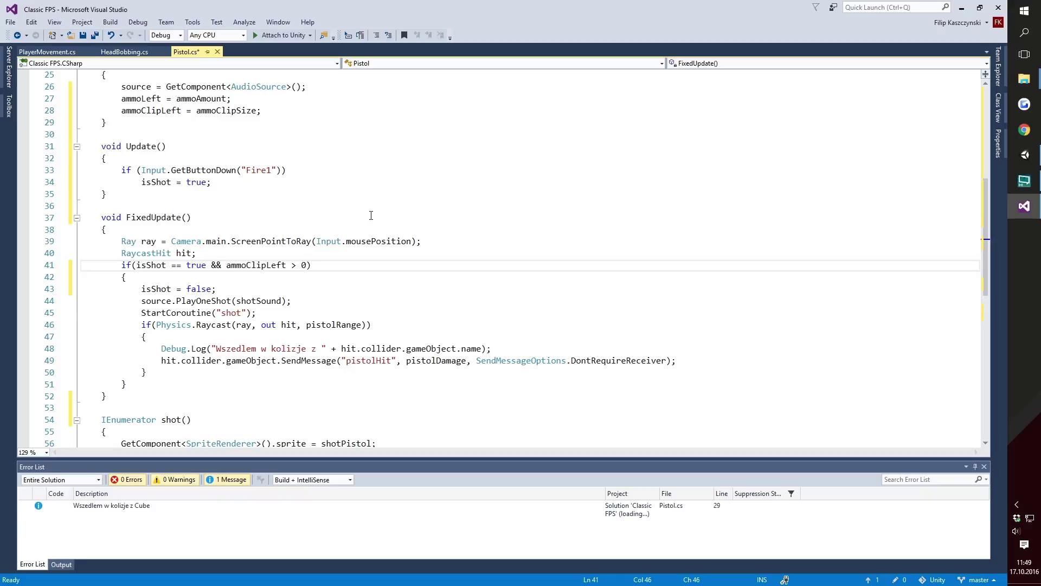
- Add ammoClipLeft--; after the isShot reset in the shooting block
click(252, 289)
key(Return)
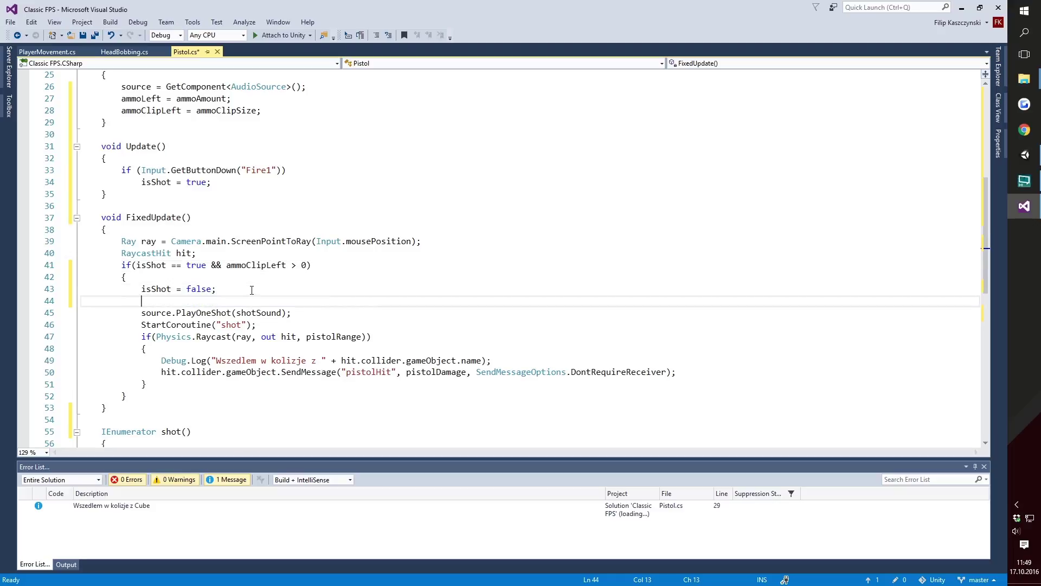
text(ammoC)
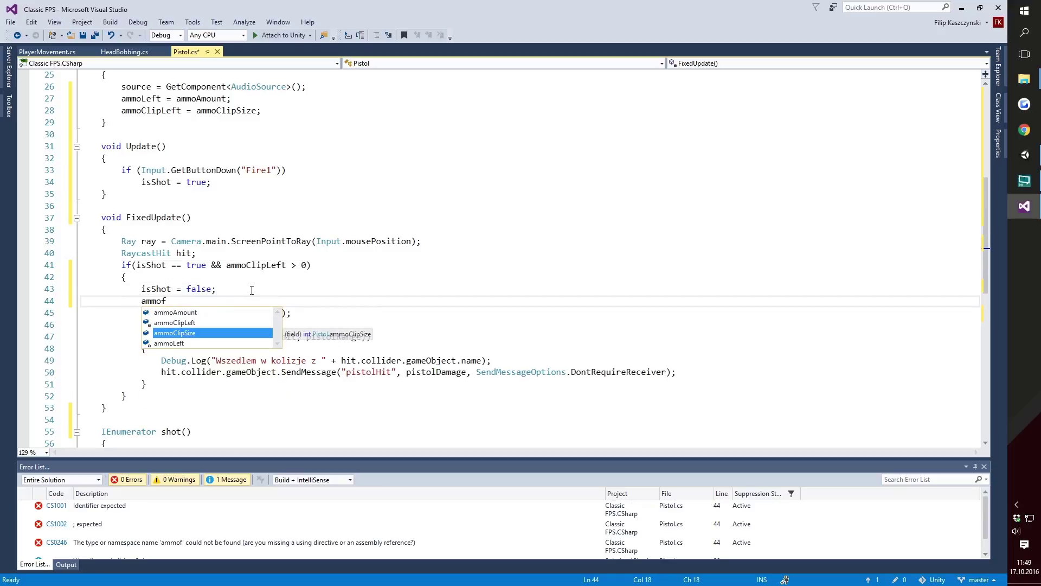
key(Tab)
text(--;)
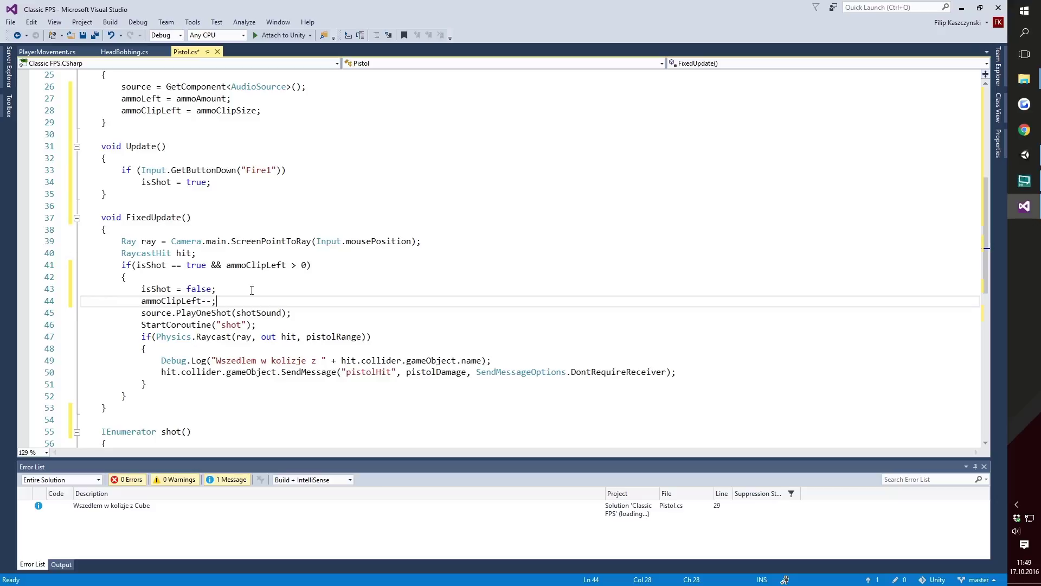
click(157, 397)
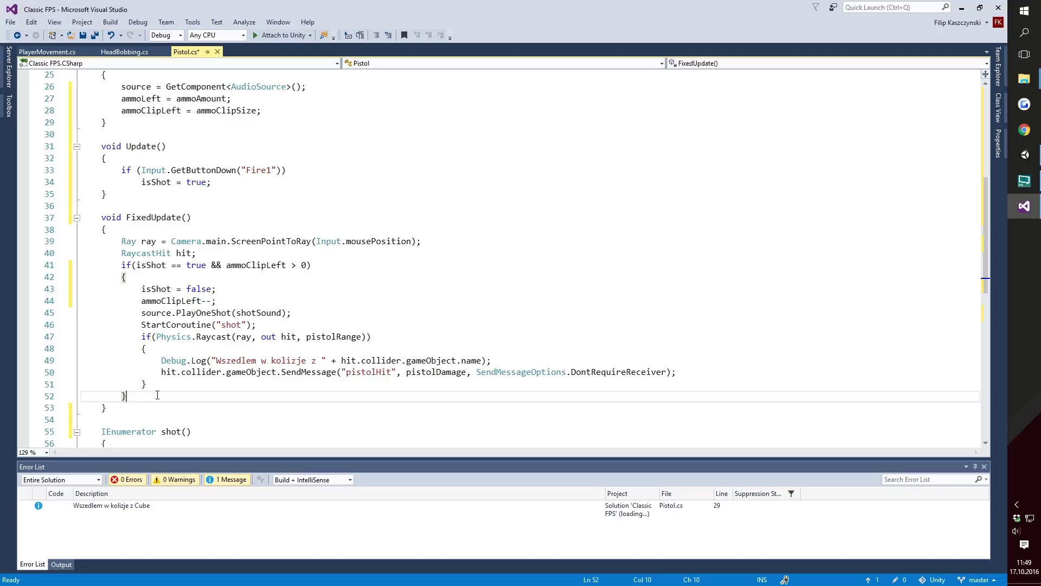
- Write else if (isShot == true && ammoClipLeft <= 0) after the shooting block
text( els)
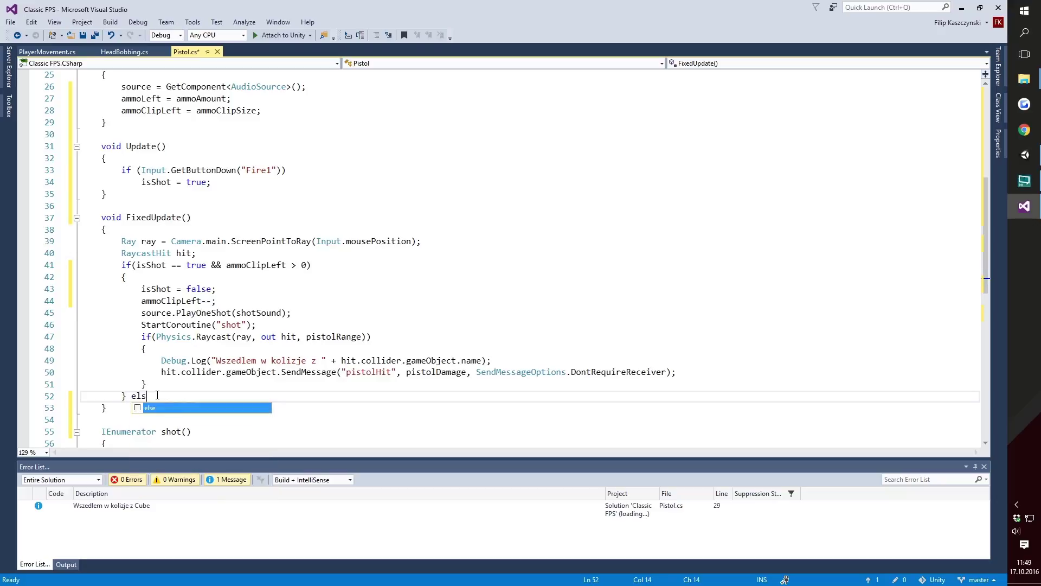
text(e Pi)
key(BackSpace)
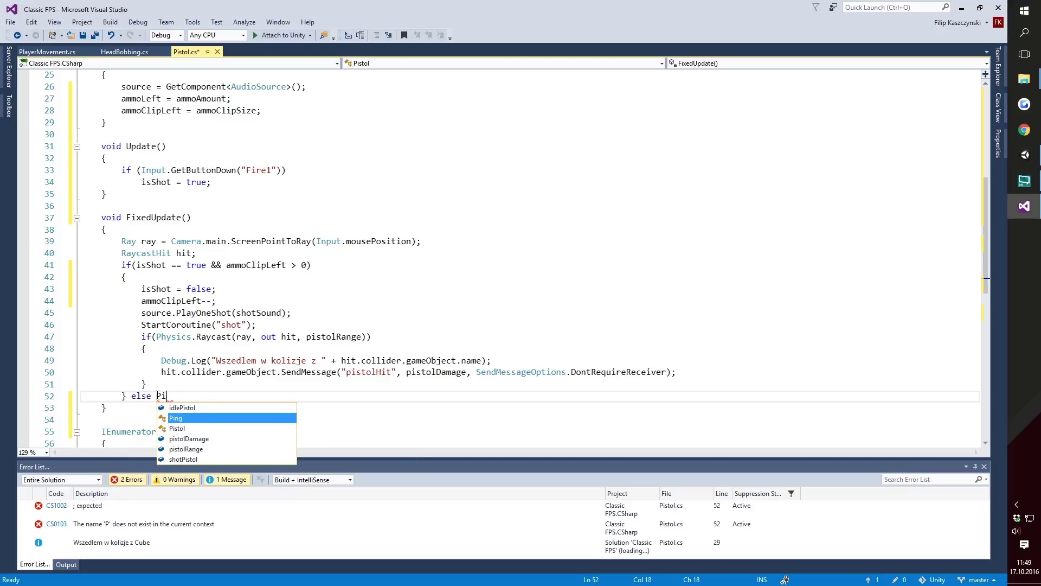
key(BackSpace)
text(if (is)
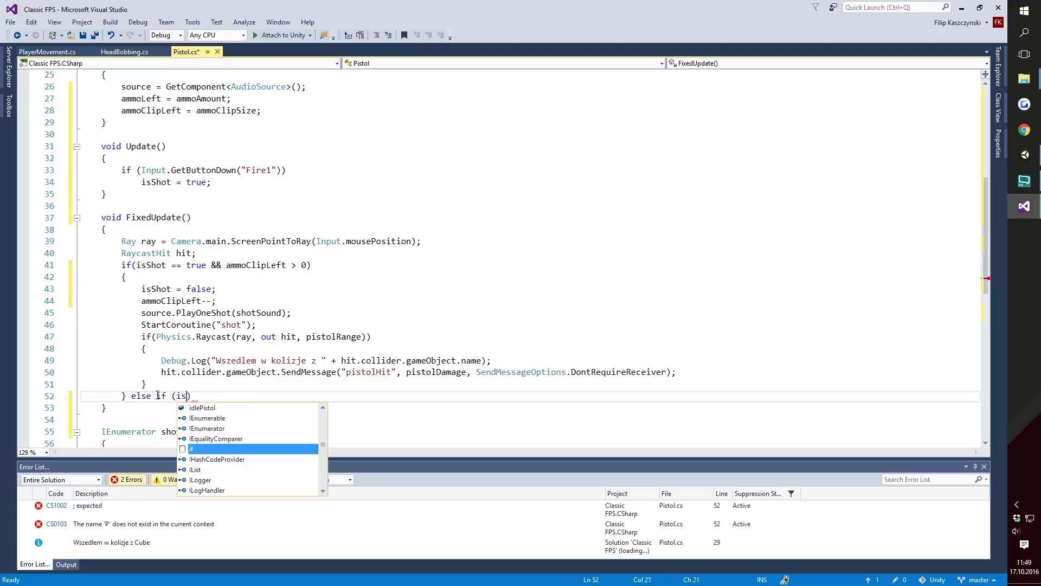
text(Shot == true )
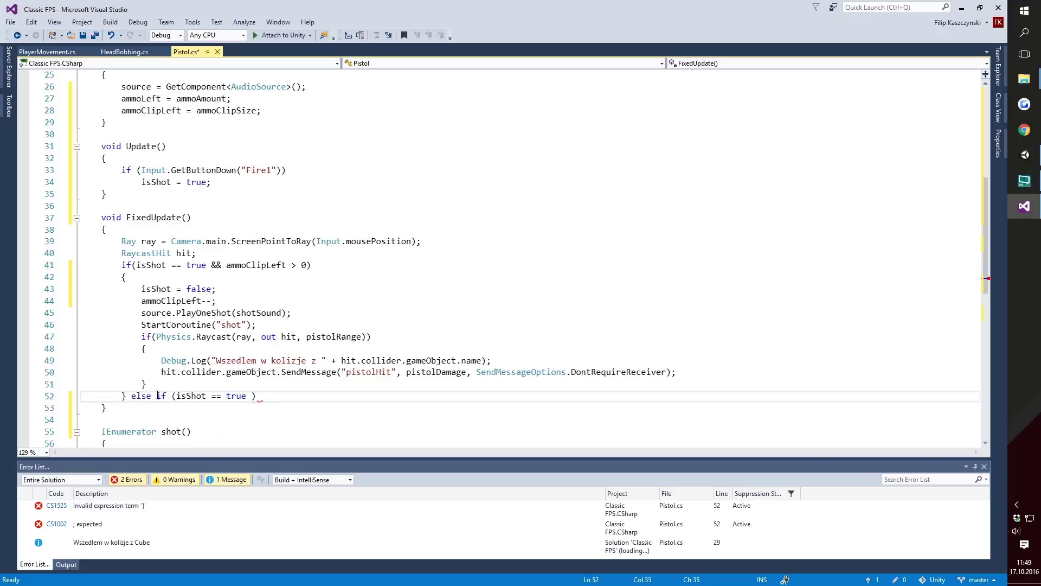
text( && c)
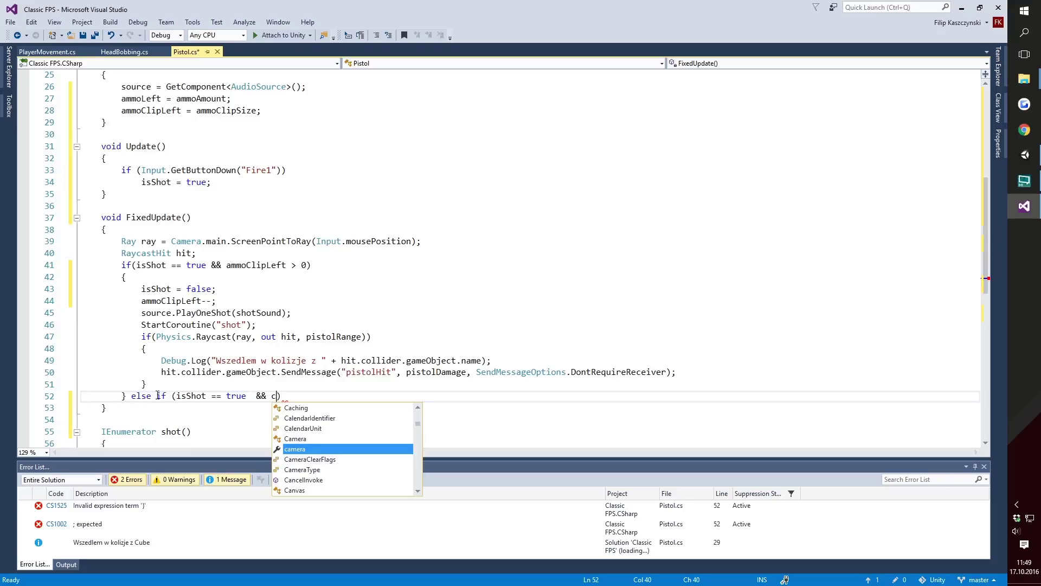
text(lipsize)
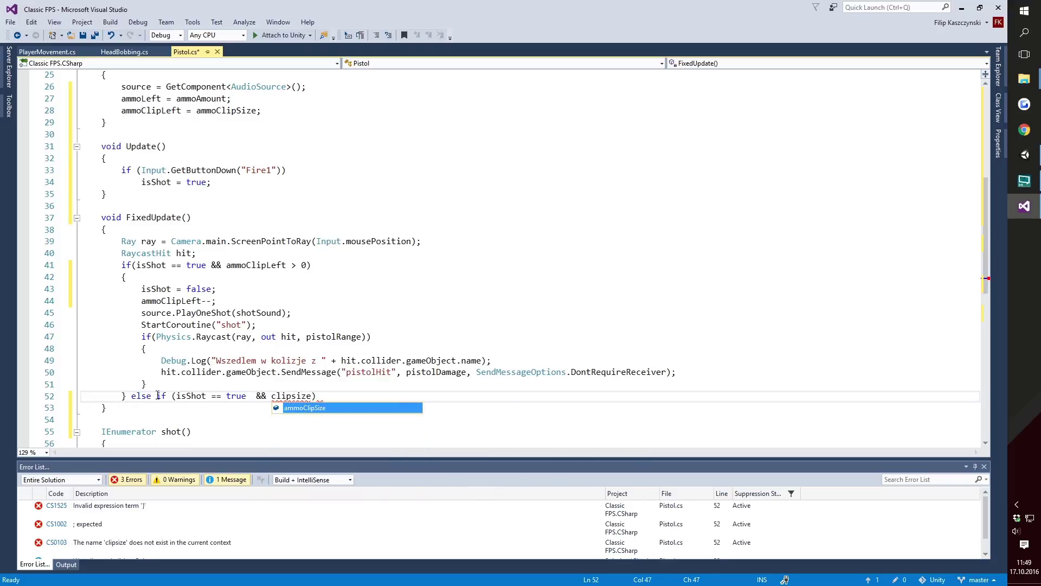
key(BackSpace)
key(BackSpace)
text(ammo)
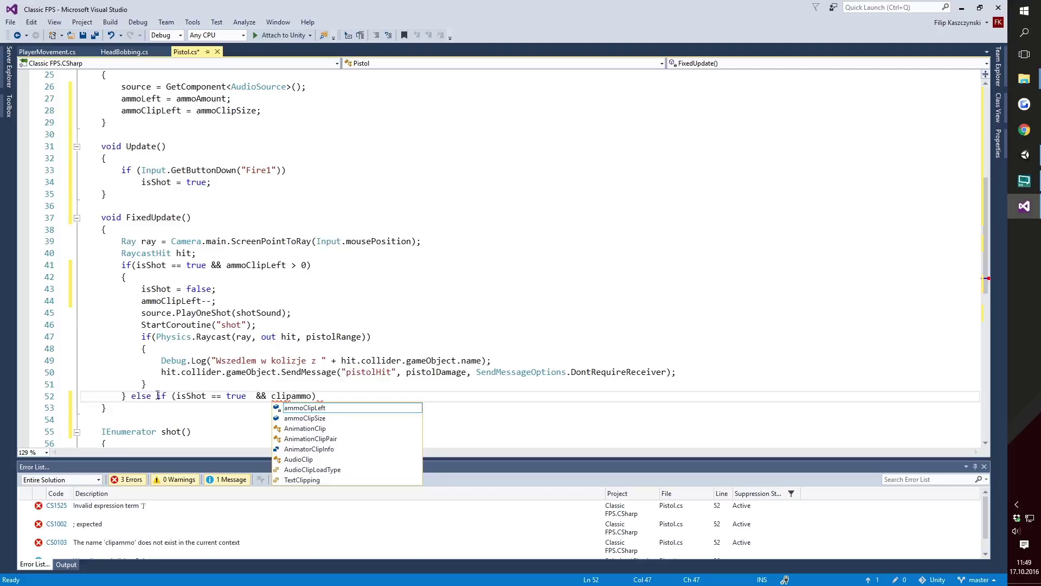
key(Tab)
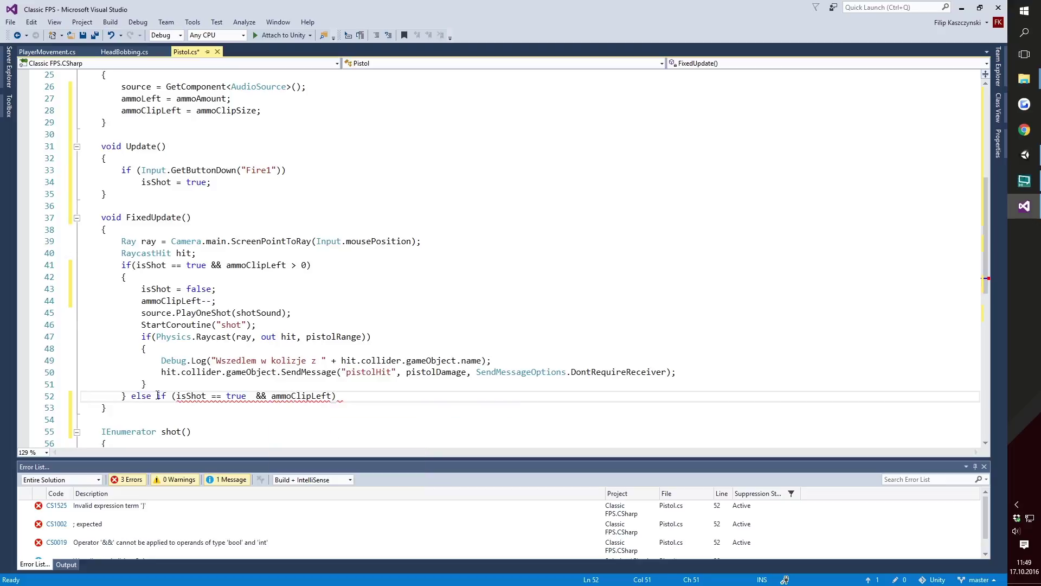
text(< 0)
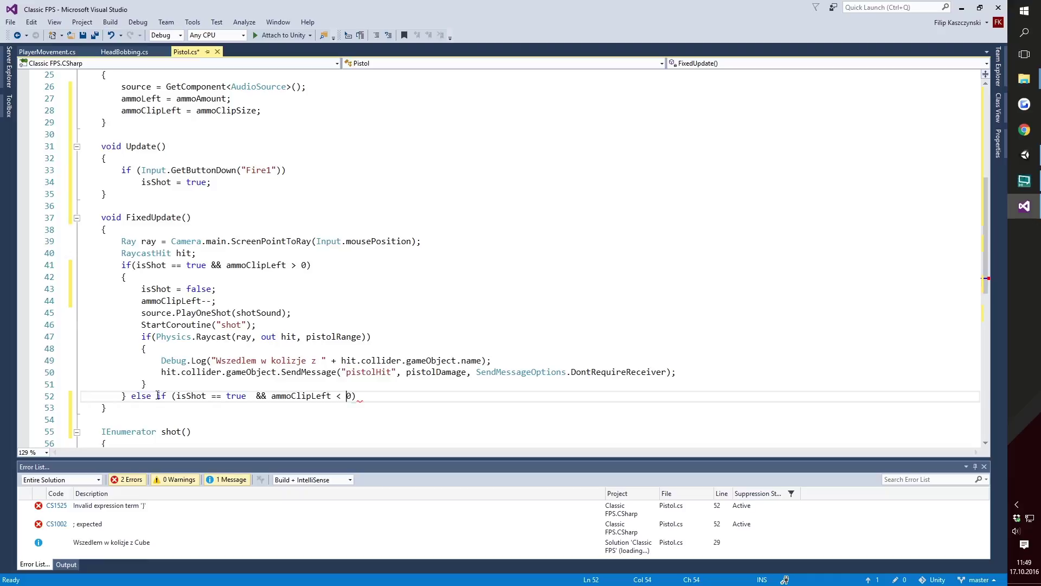
text(=)
- Give the else-if branch a body that sets isShot = false;
key(Right)
key(Right)
key(Right)
text({)
key(Return)
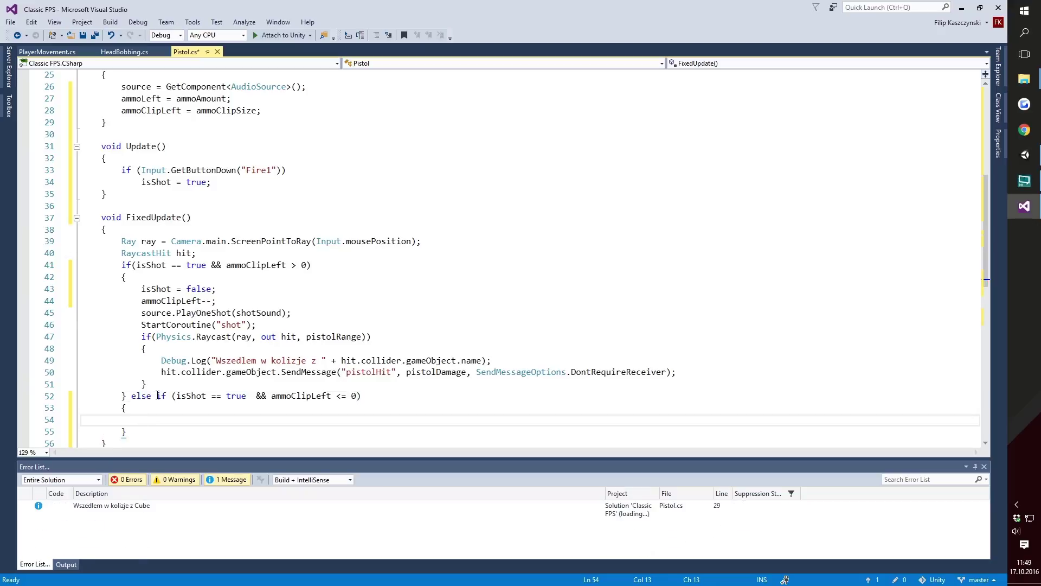
text(isShot)
text( = false;)
key(Return)
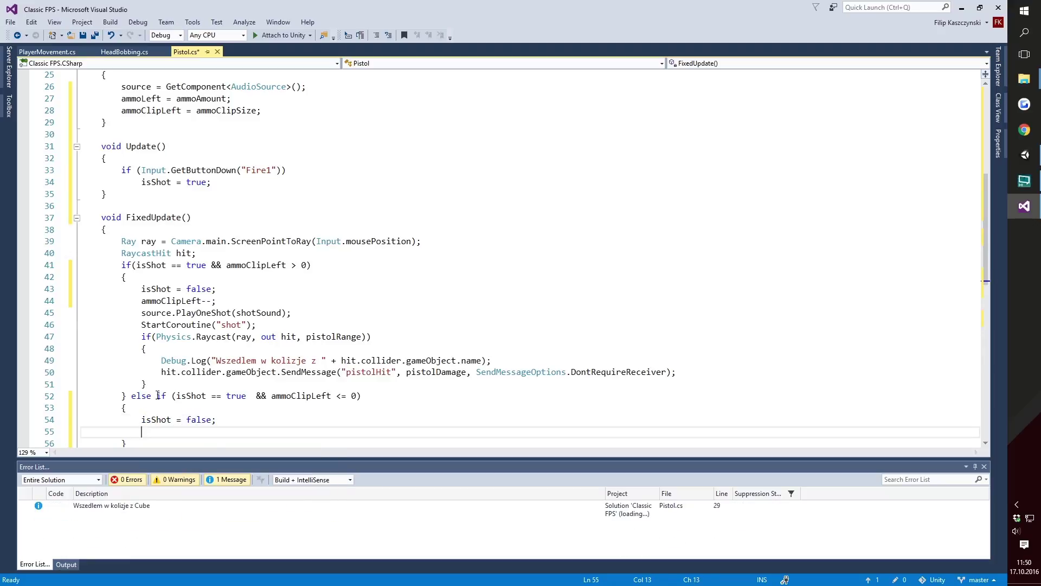
scroll(251, 359, down, 2)
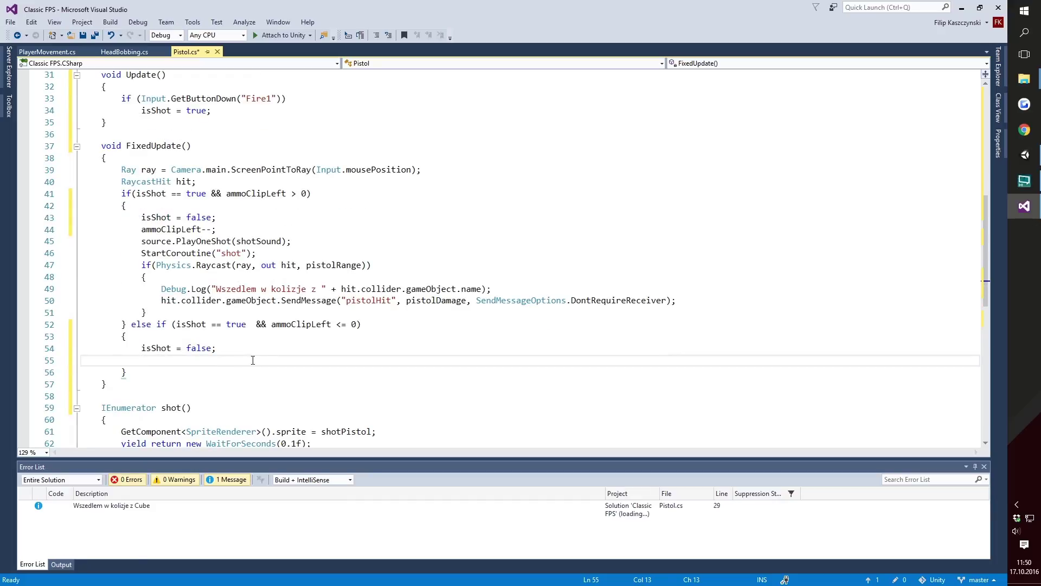
- Call Reload(); in the empty-clip else-if branch
text(Reload()
key(BackSpace)
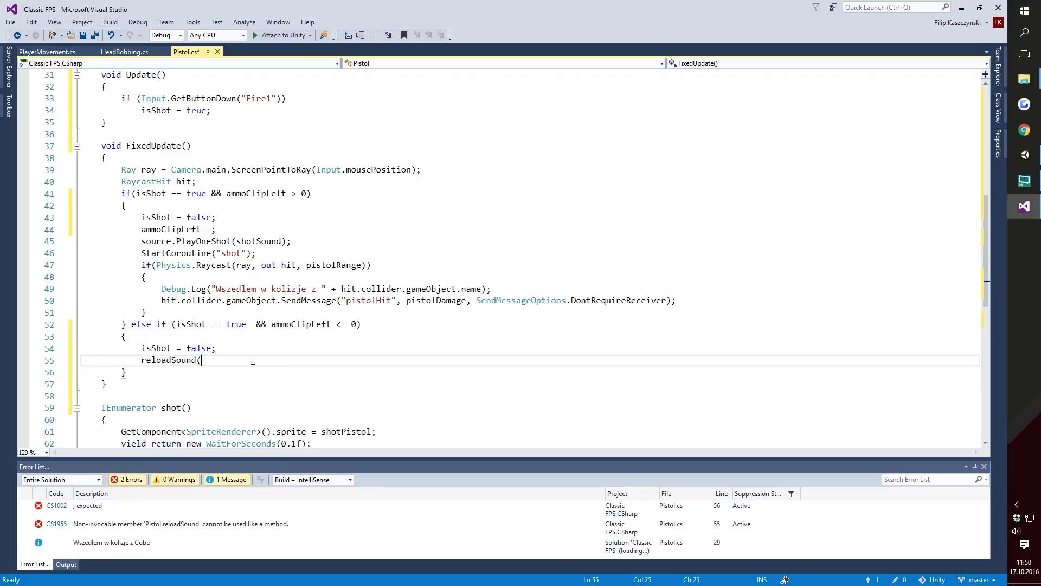
key(BackSpace)
key(BackSpace)
key(BackSpace)
key(BackSpace)
key(BackSpace)
text(Rel)
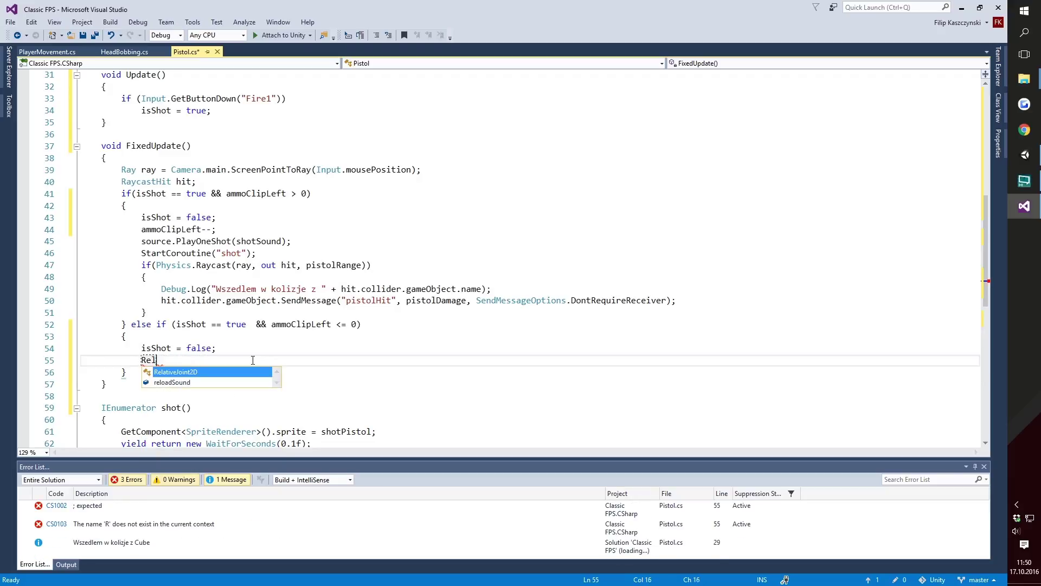
text(oad();)
key(Down)
key(Down)
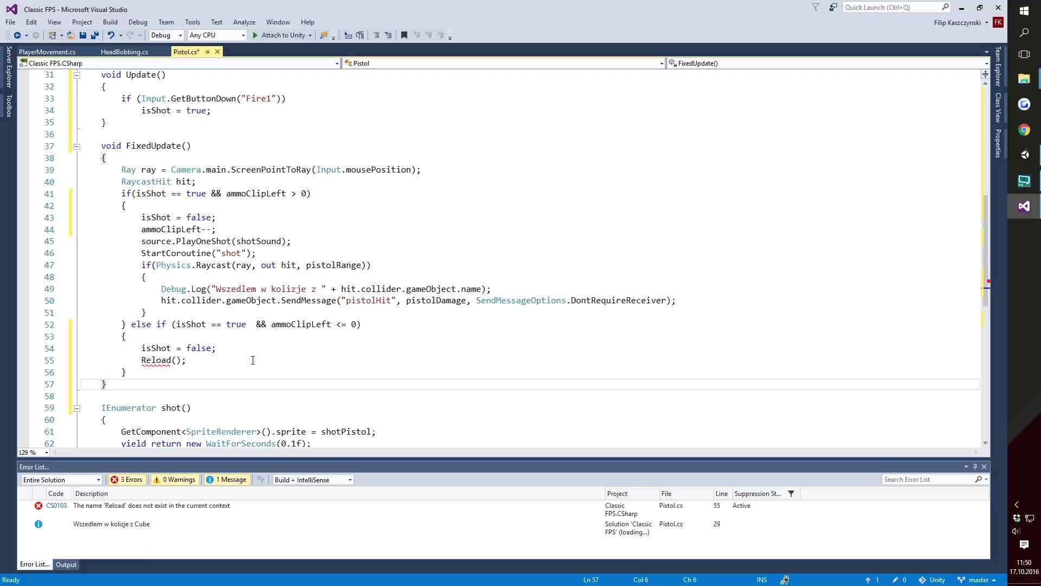
- Declare an empty void Reload() method below FixedUpdate
key(Return)
key(Return)
text(void Rel)
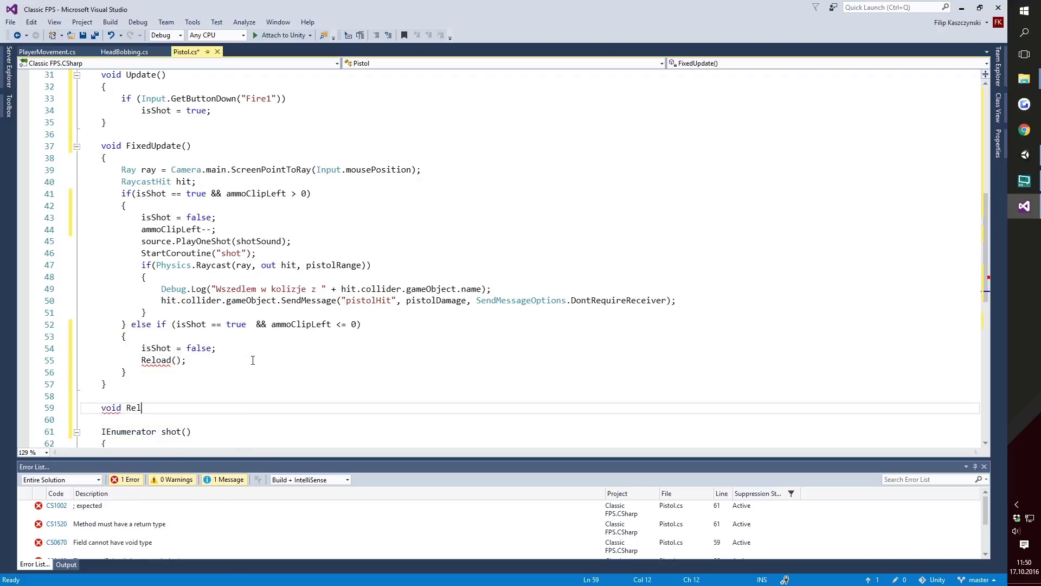
text(oad())
key(Return)
text({)
key(Return)
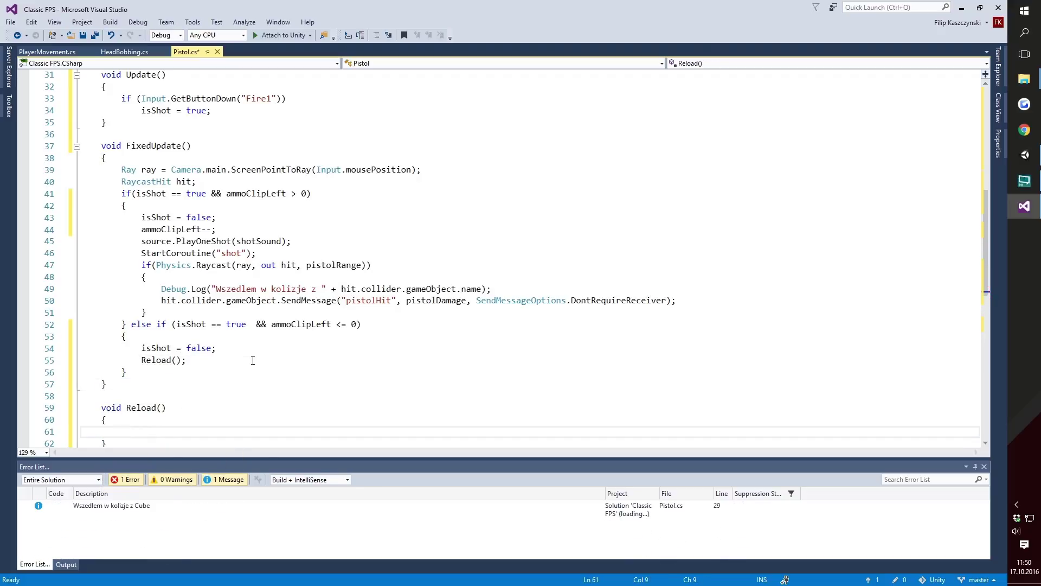
scroll(353, 347, down, 5)
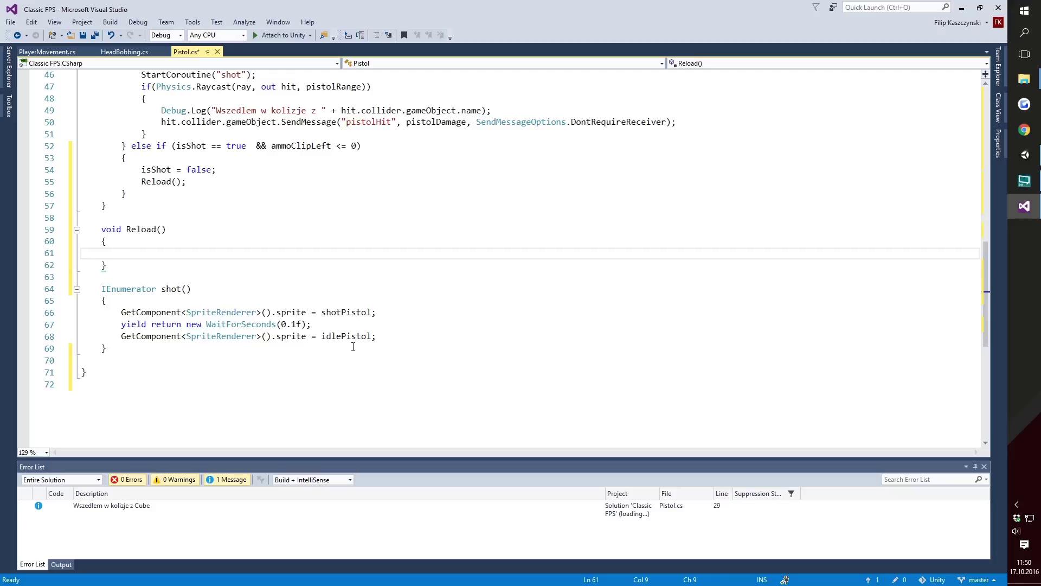
- Add int bulletsToReload = ammoClipSize - ammoClipLeft; as Reload's first statement
text(int )
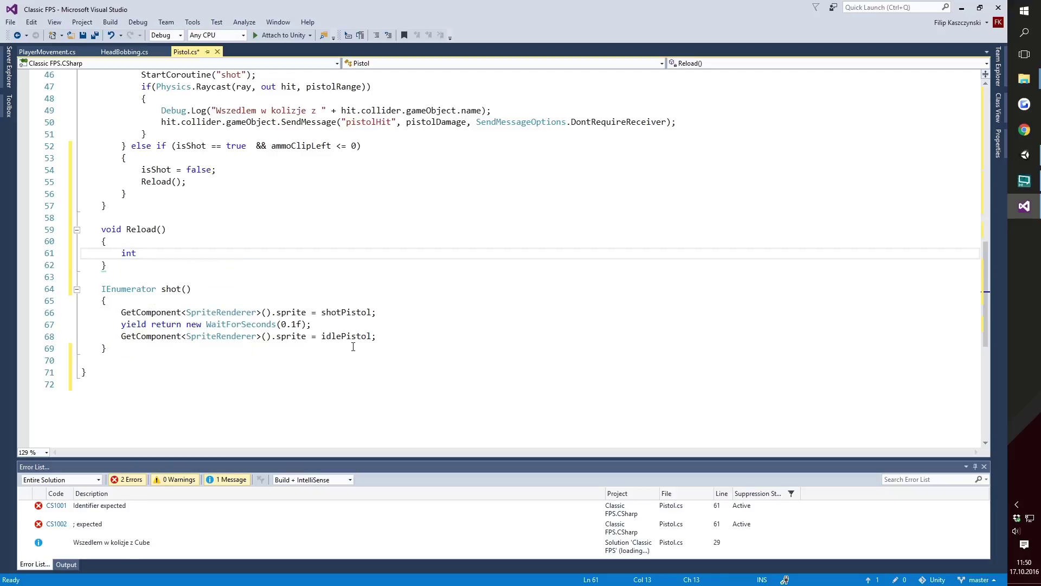
text(bullet)
text(sToReload =)
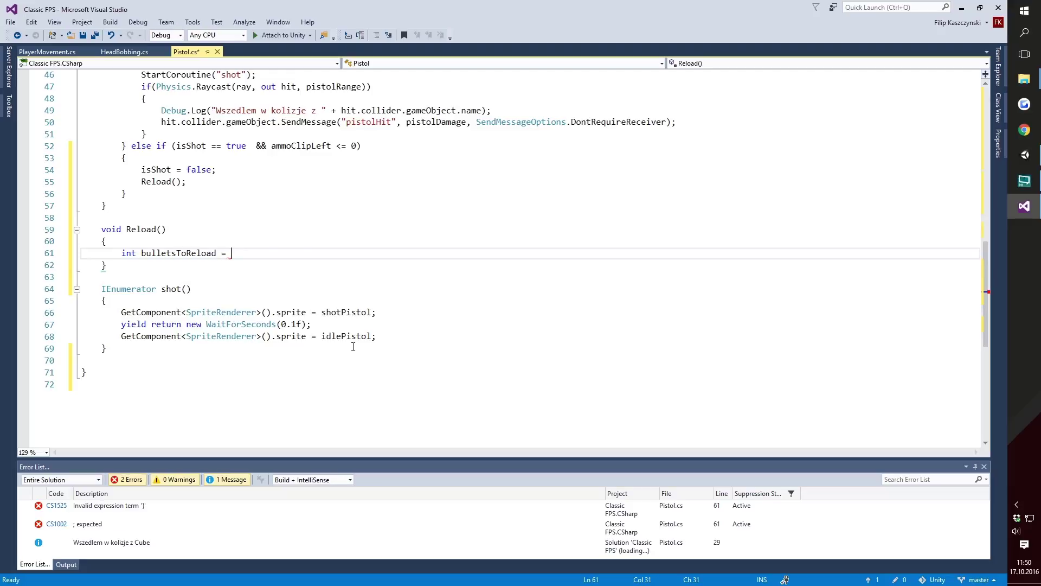
text(am)
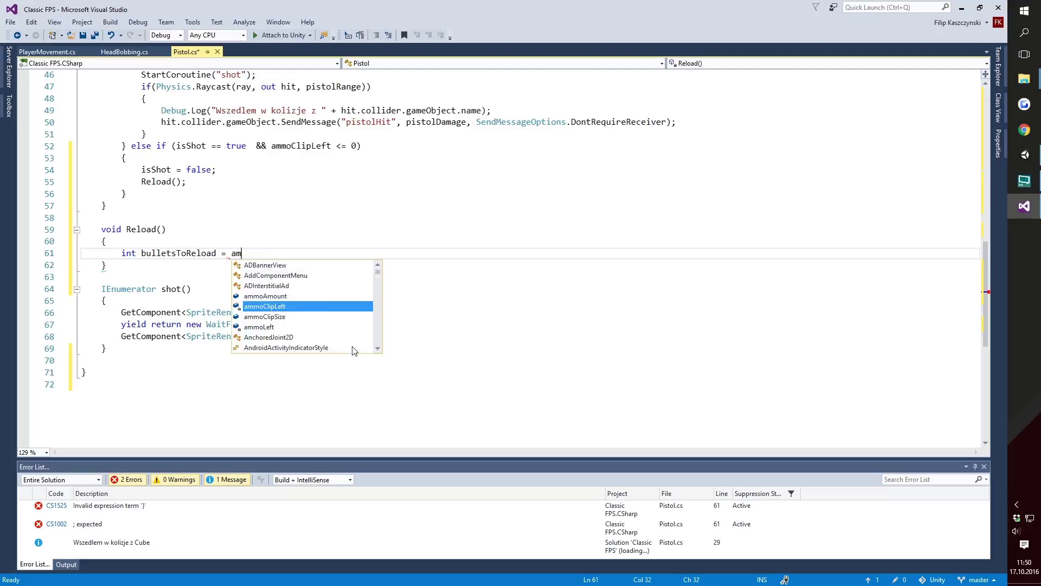
text(moc)
key(Tab)
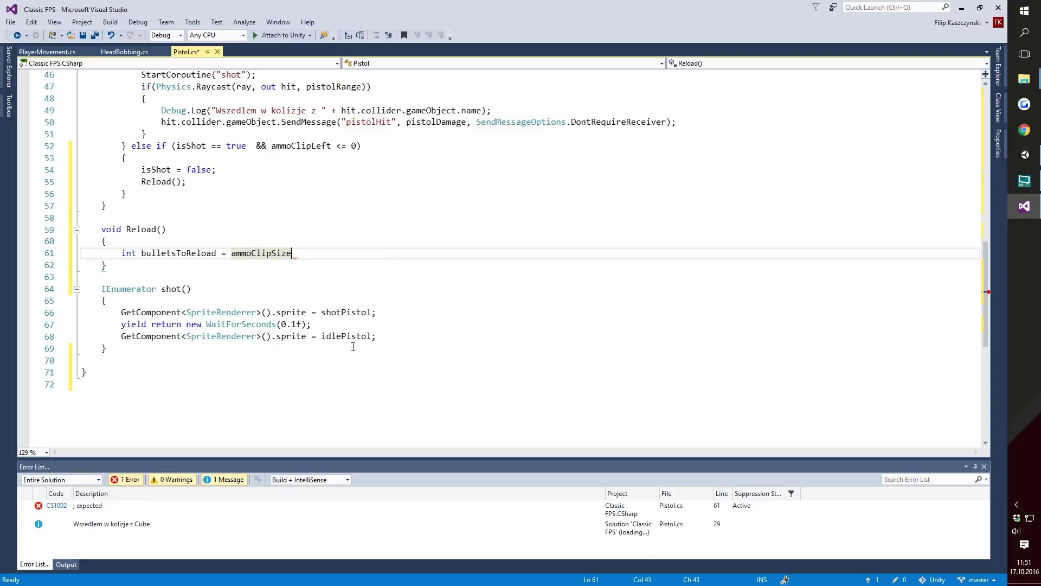
text( - ammo)
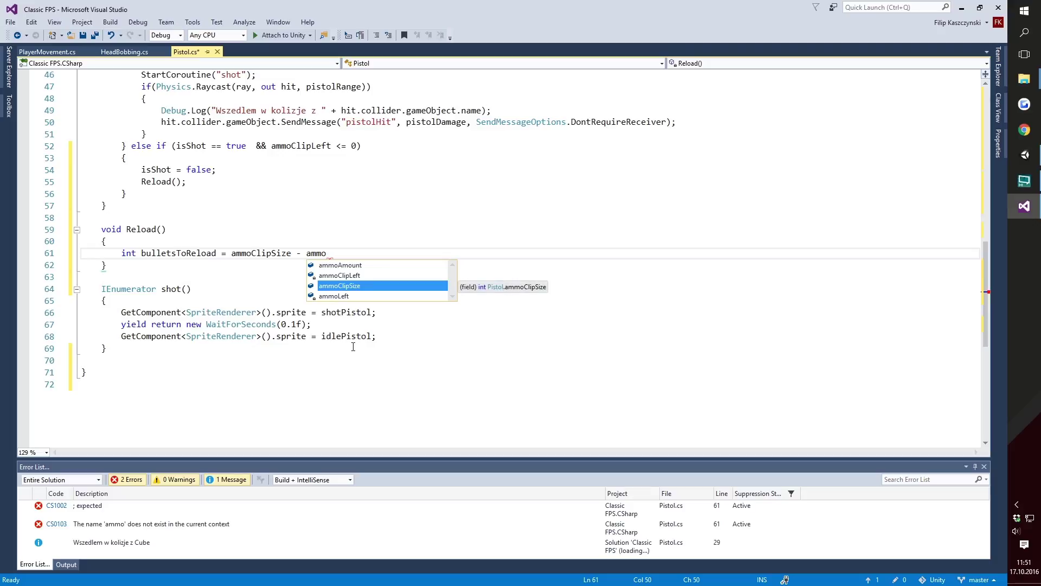
key(Up)
key(Tab)
text(;)
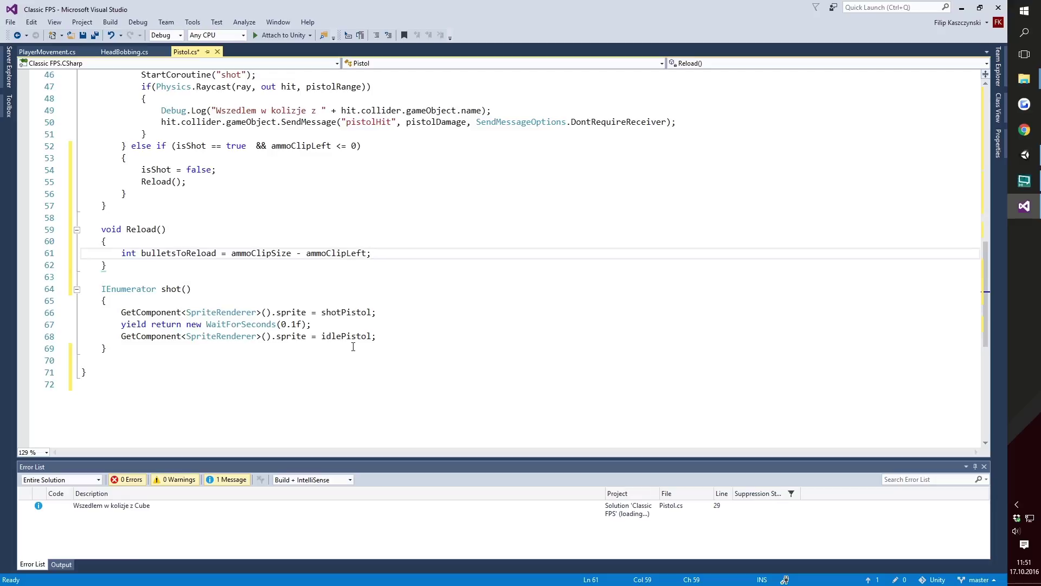
key(Return)
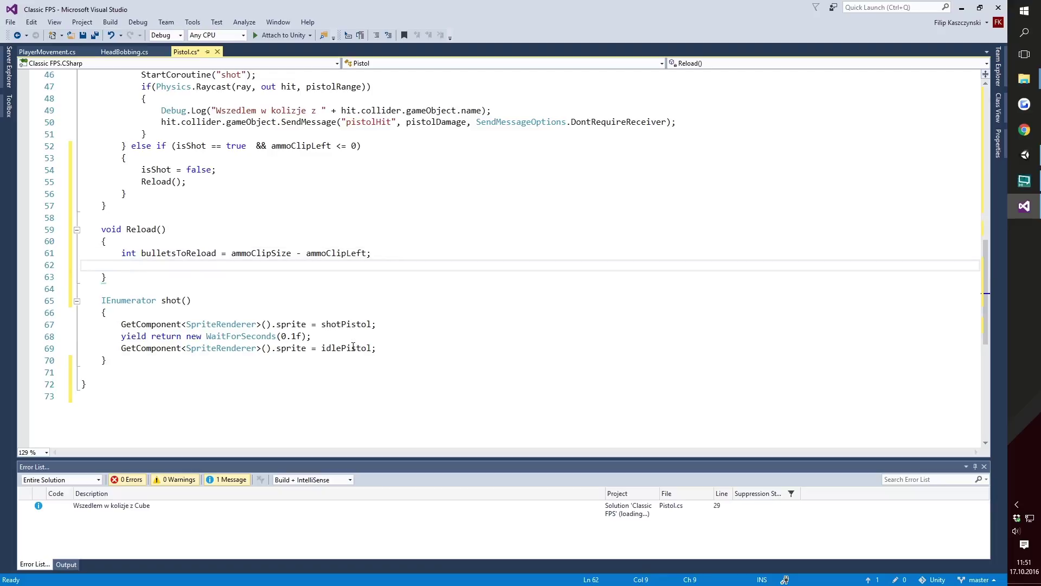
- Add an if(ammoLeft >= bulletsToReload) block inside Reload
text(if()
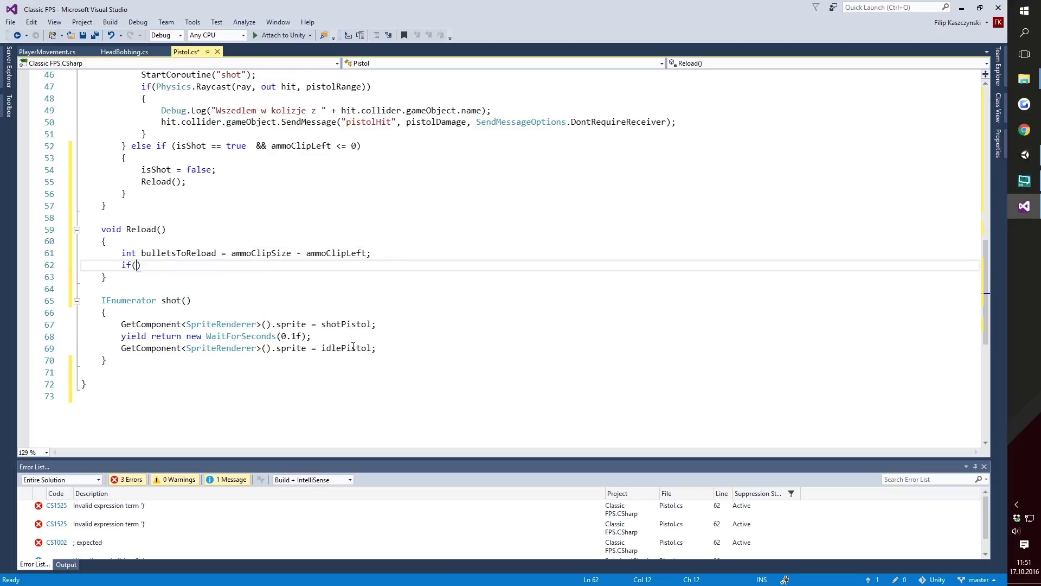
text(ammo)
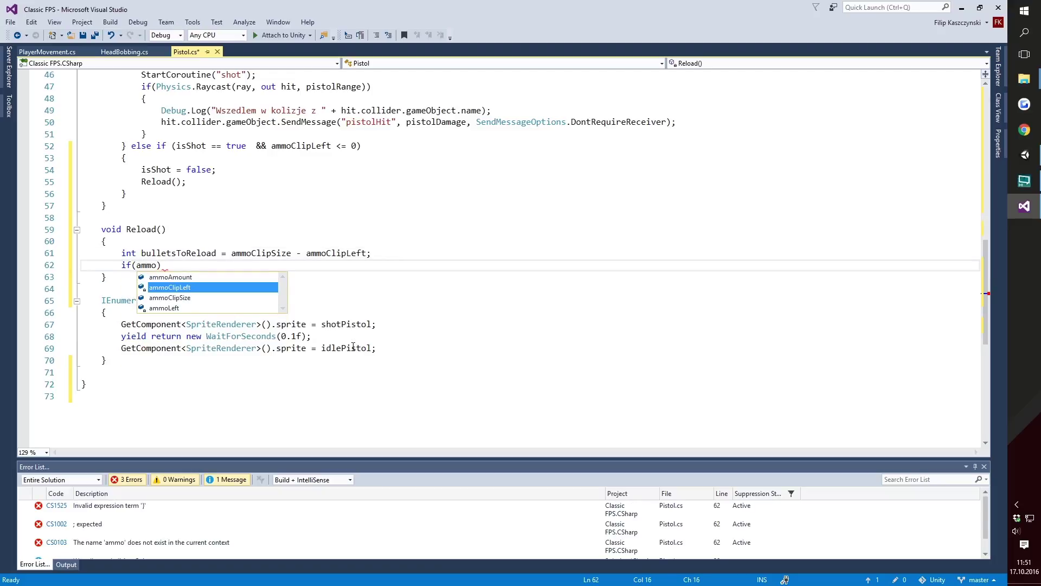
key(Down)
key(Down)
key(Tab)
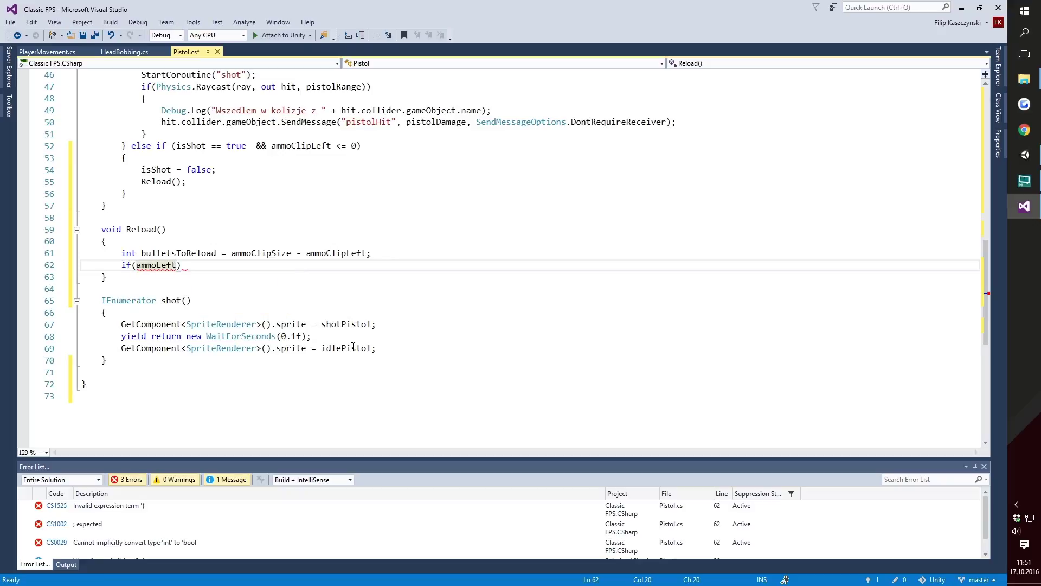
text(>= )
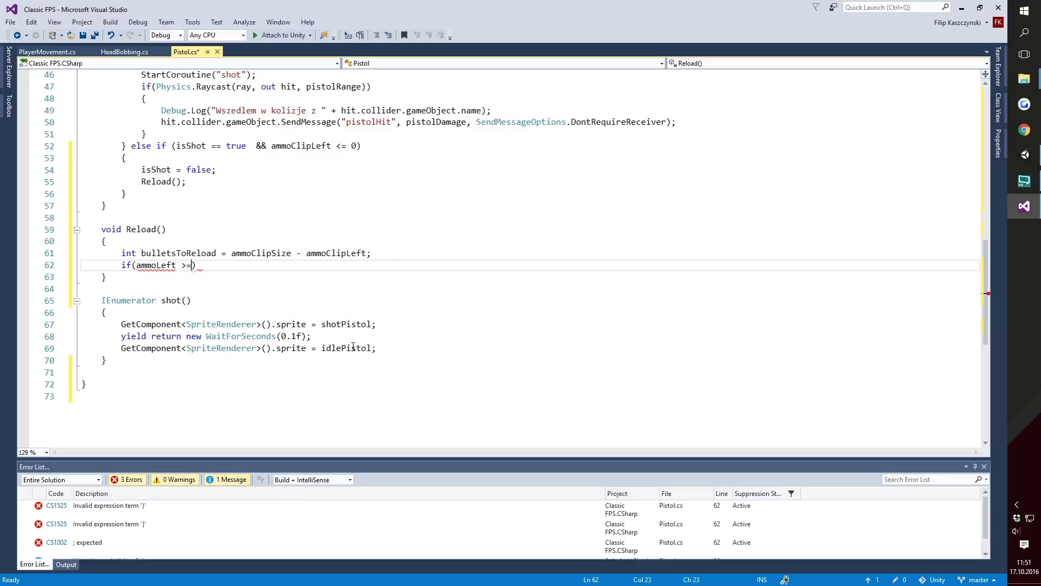
text(bul)
key(Tab)
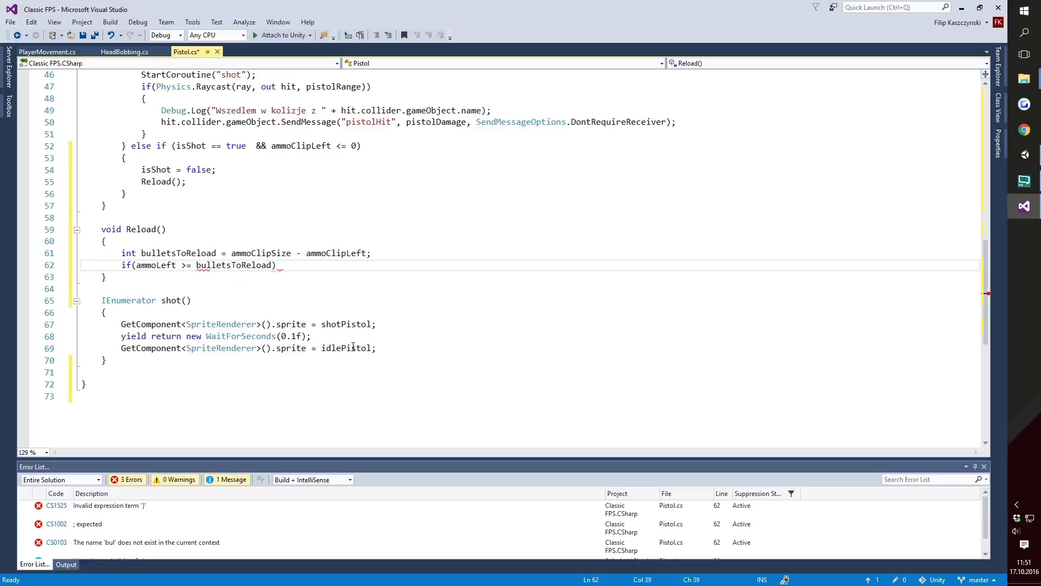
key(Return)
text({)
key(Return)
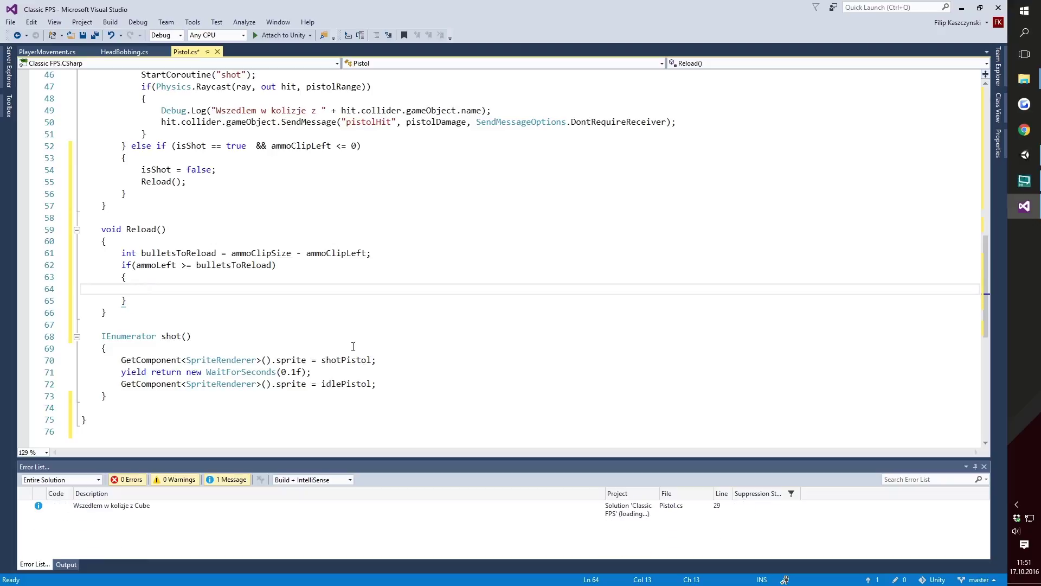
- In that block, subtract bulletsToReload from ammoLeft with ammoLeft -= bulletsToReload;
text(ammoLeft )
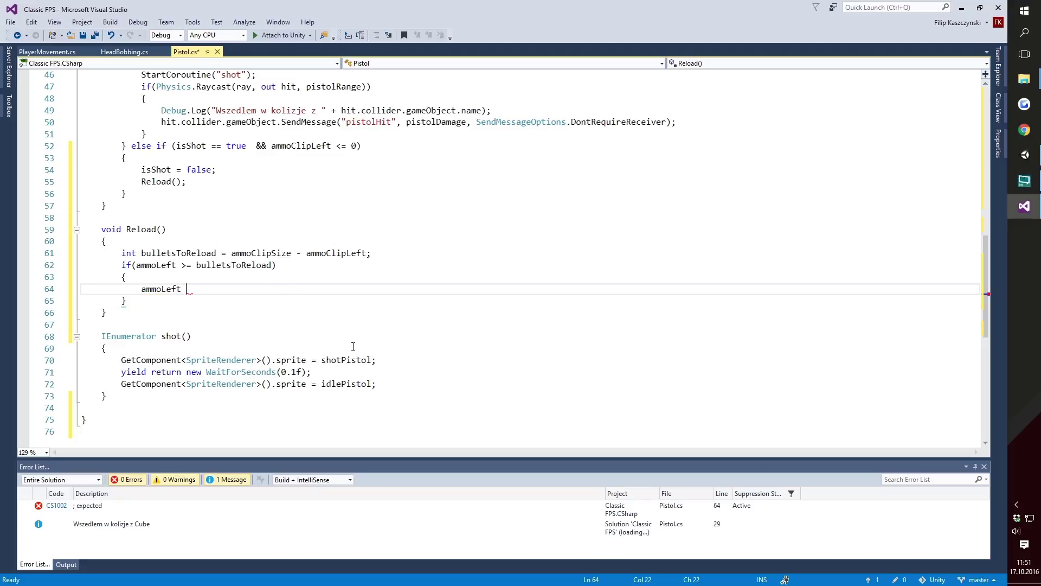
text(-= )
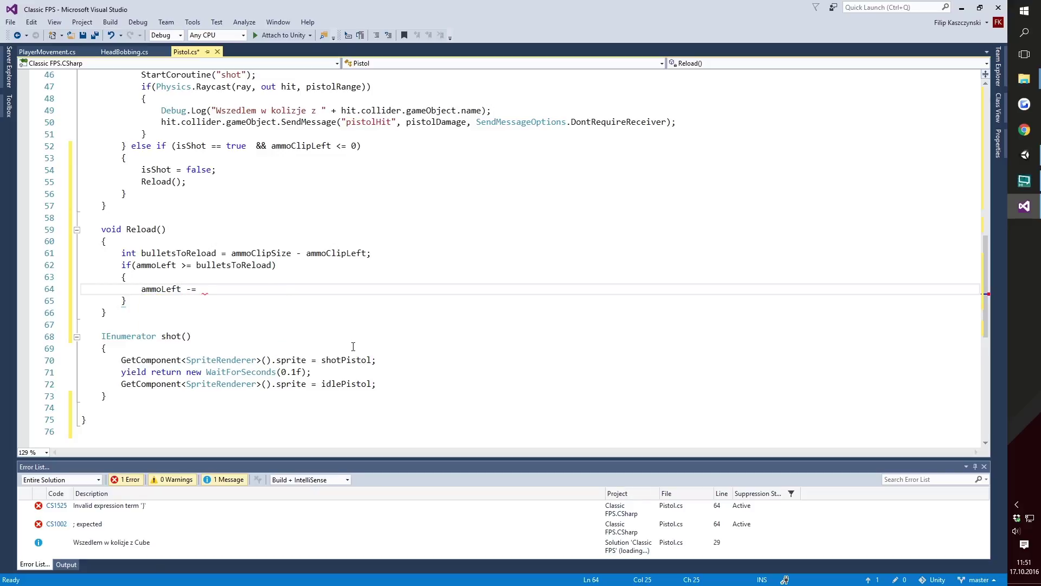
text(bul)
key(Tab)
text(;)
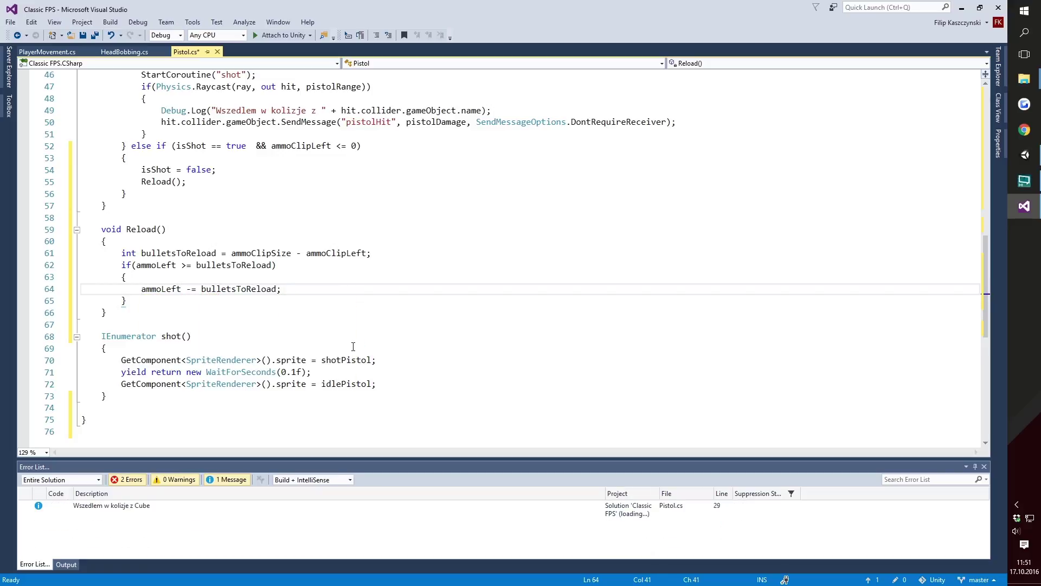
key(Return)
- Refill the clip with ammoClipLeft = ammoClipSize; and begin else if (ammoLeft < bulletsToReload
text(a)
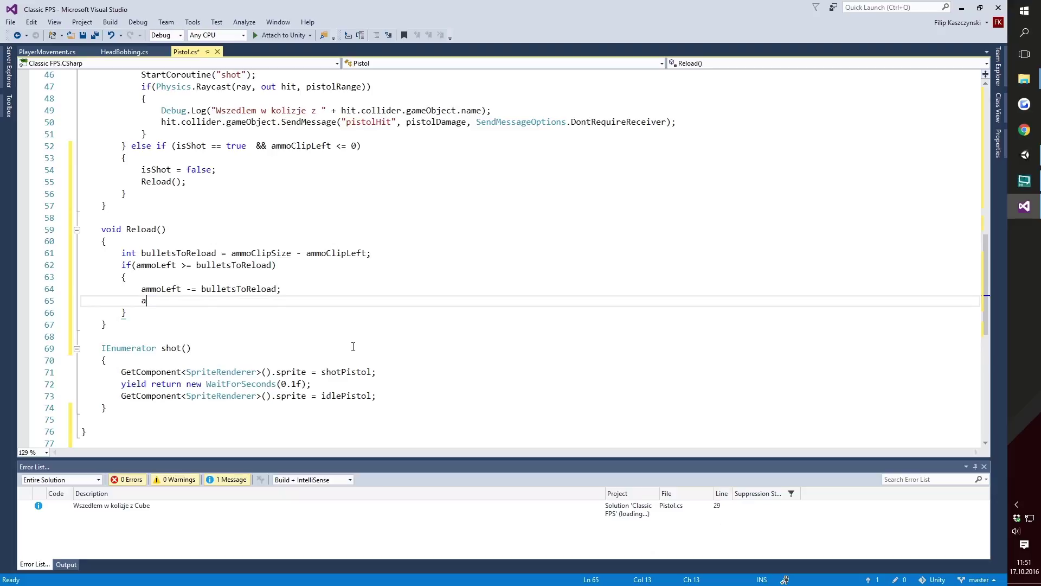
key(BackSpace)
text(clip)
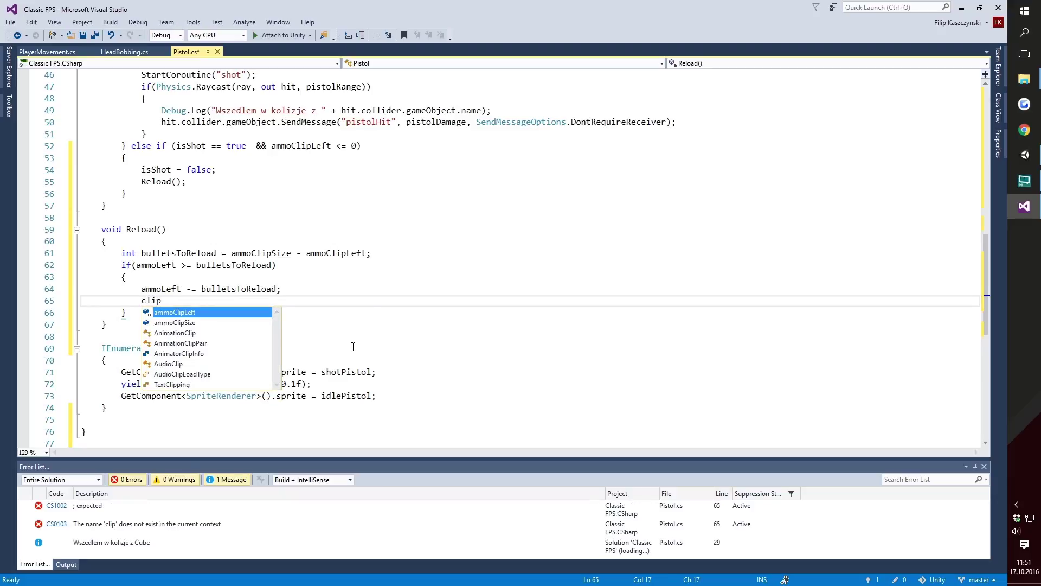
key(Down)
key(Tab)
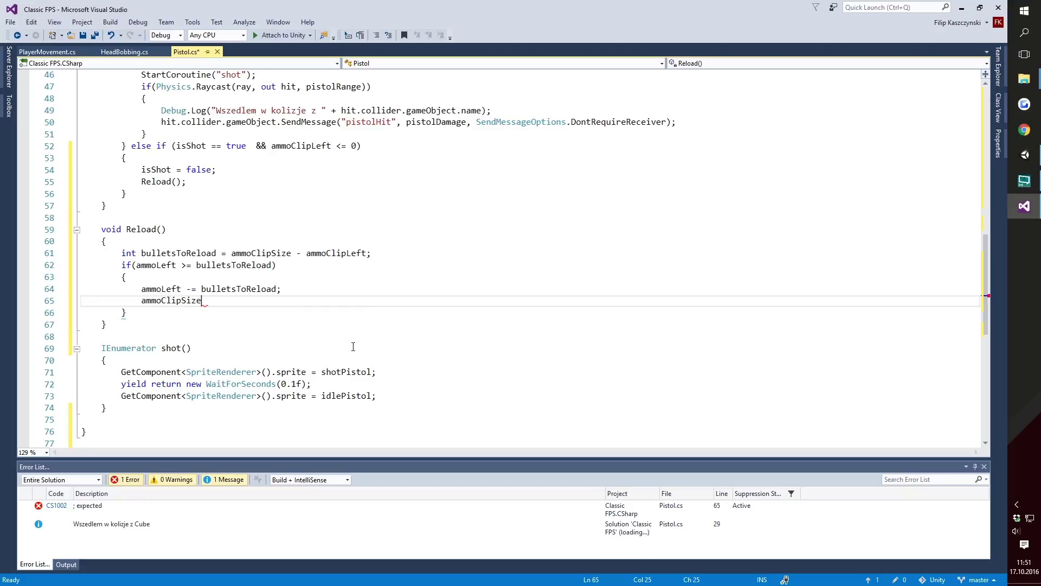
key(BackSpace)
key(BackSpace)
key(BackSpace)
key(BackSpace)
text(L)
key(space)
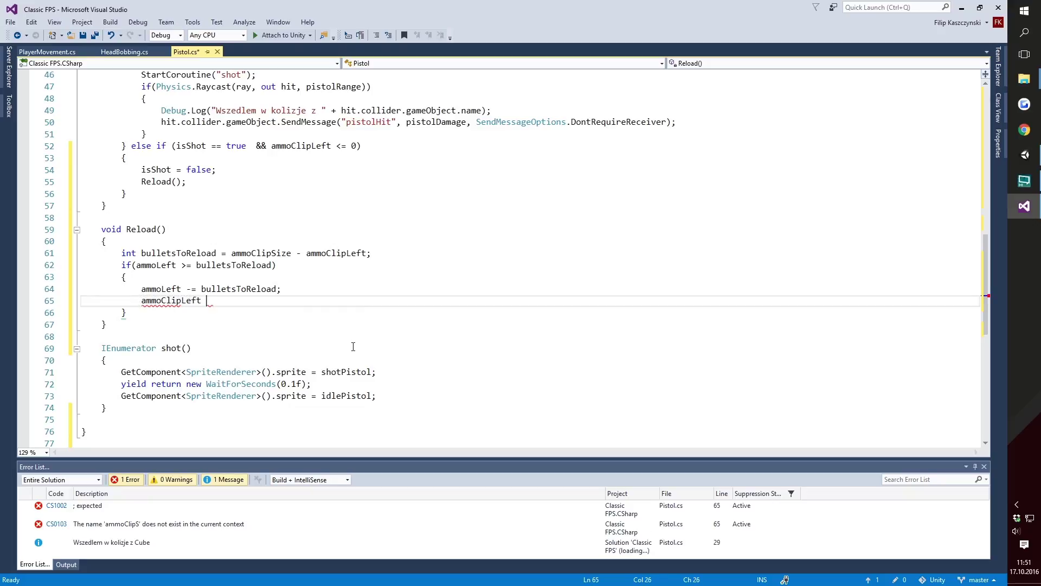
text(= )
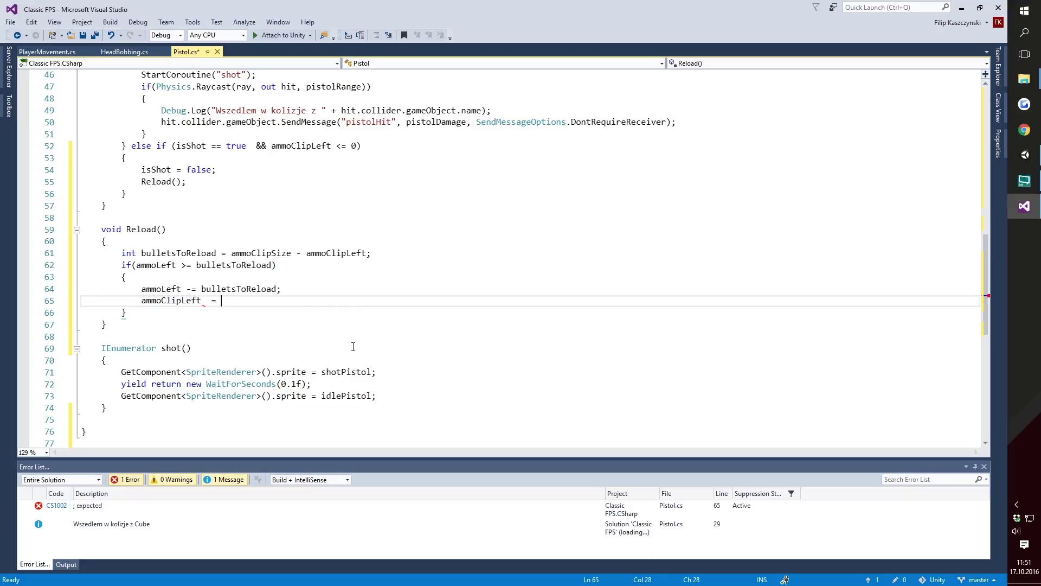
text(ammo)
key(Tab)
text(;)
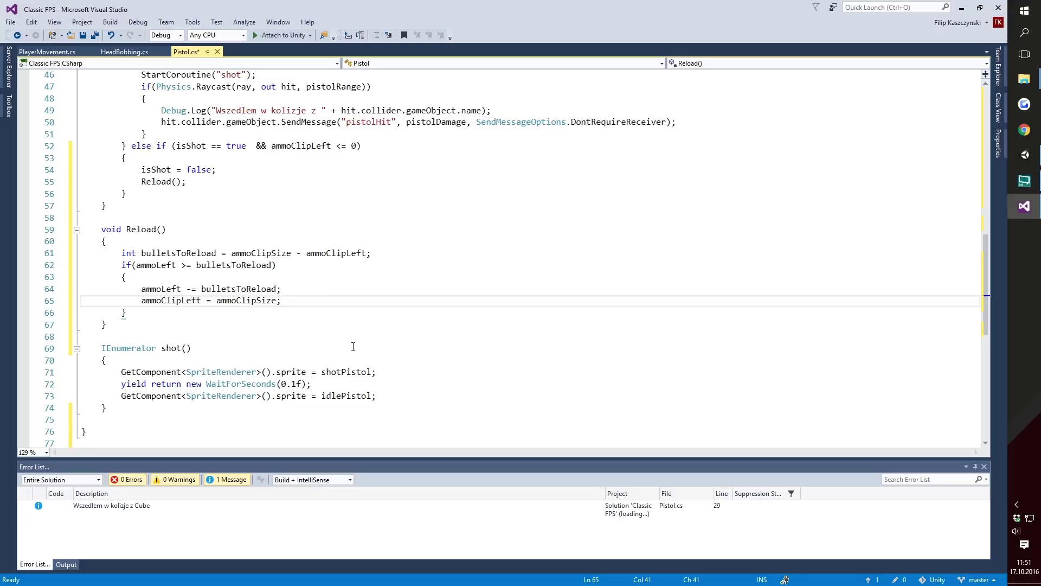
key(Down)
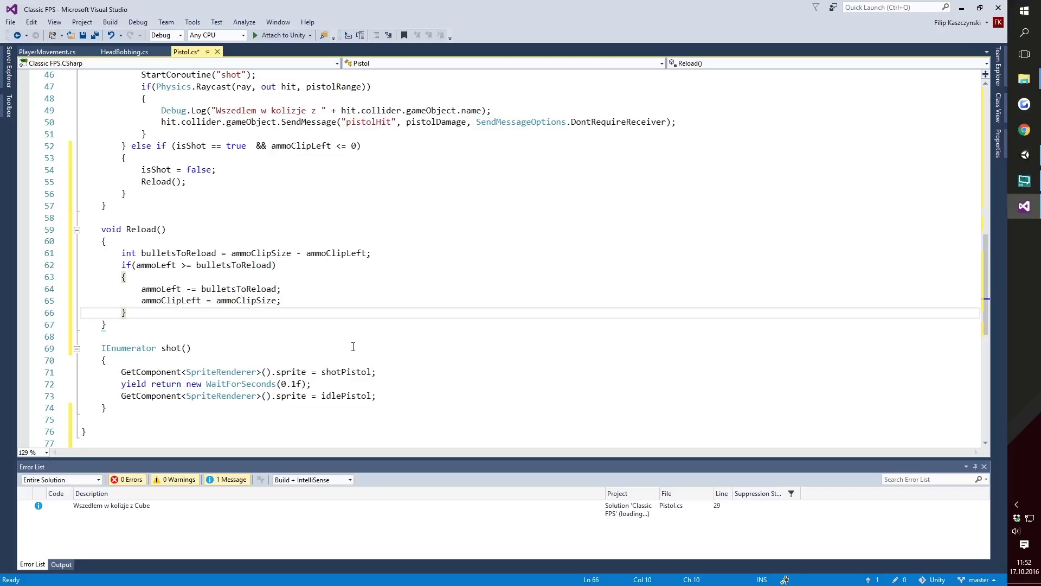
text( else if ()
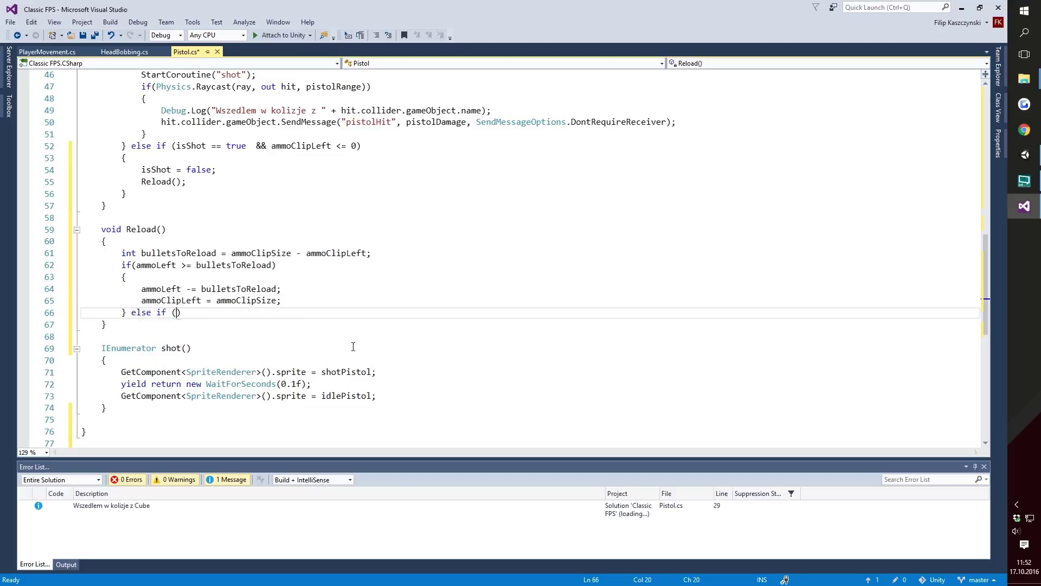
text(ammoLeft )
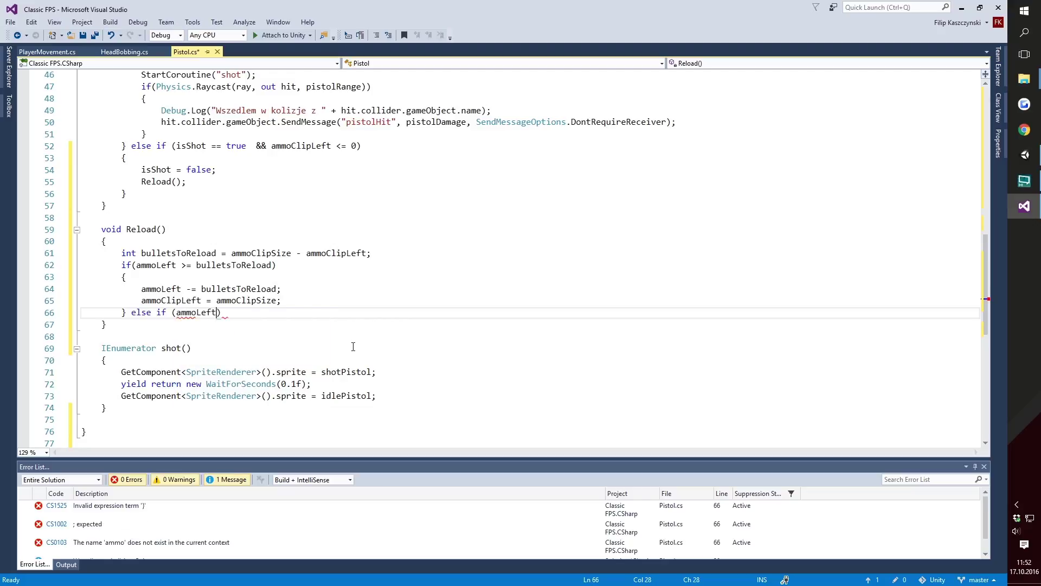
text(< )
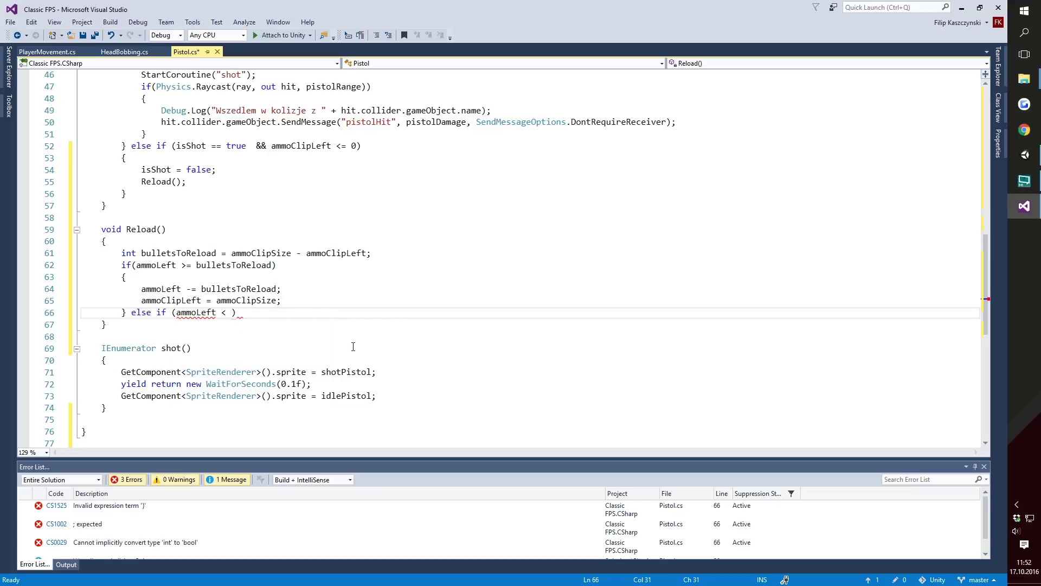
text(bul)
- Finish the condition else if (ammoLeft < bulletsToReload && ammoLeft > 0) and open its block
key(Tab)
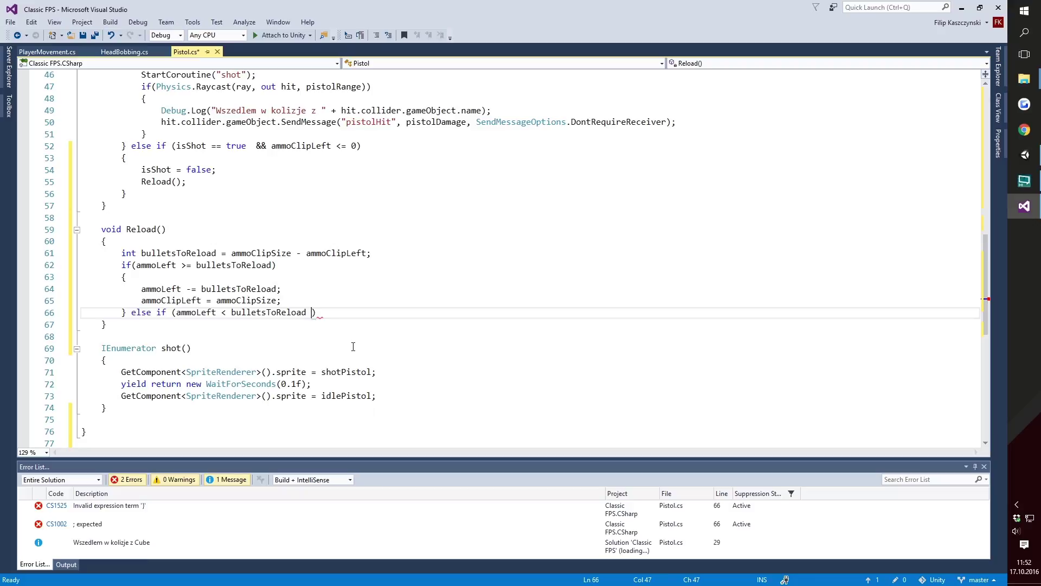
text(&& ammoLeft >)
text( 0)
key(End)
text({)
key(Return)
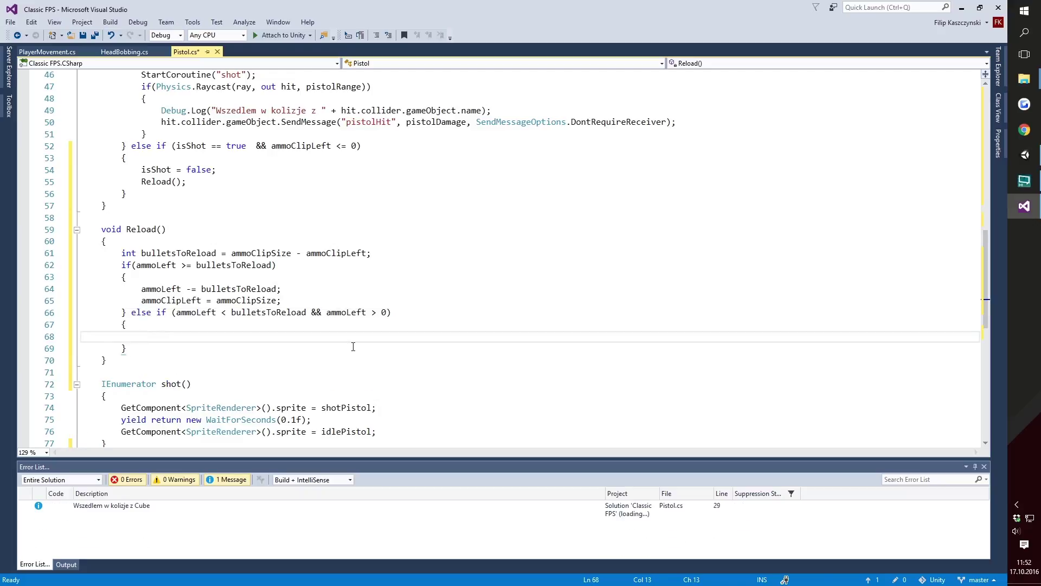
- In that branch, add ammoClipLeft += ammoLeft; then set ammoLeft = 0;
text(cl)
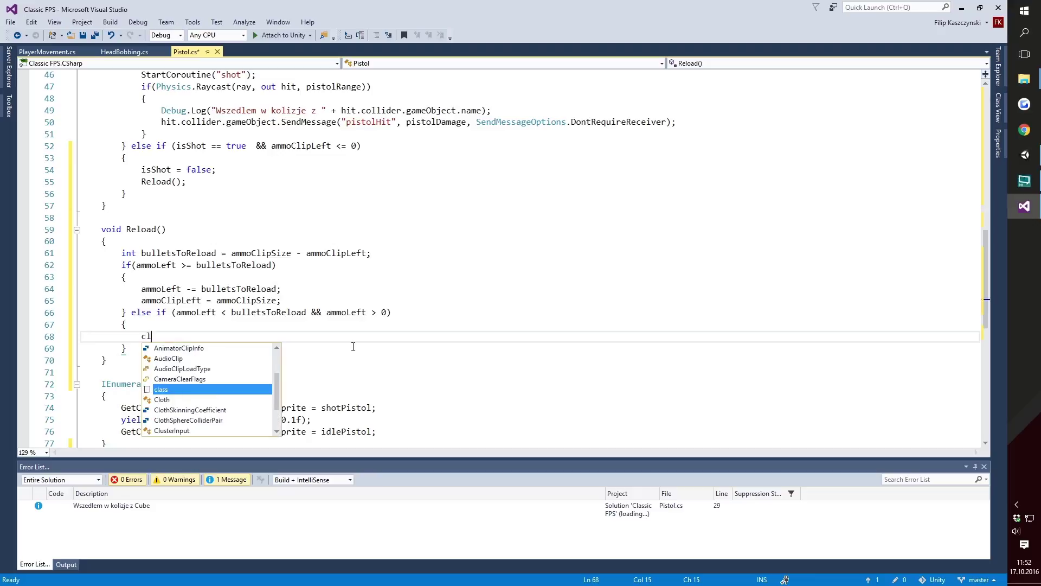
text(ipan)
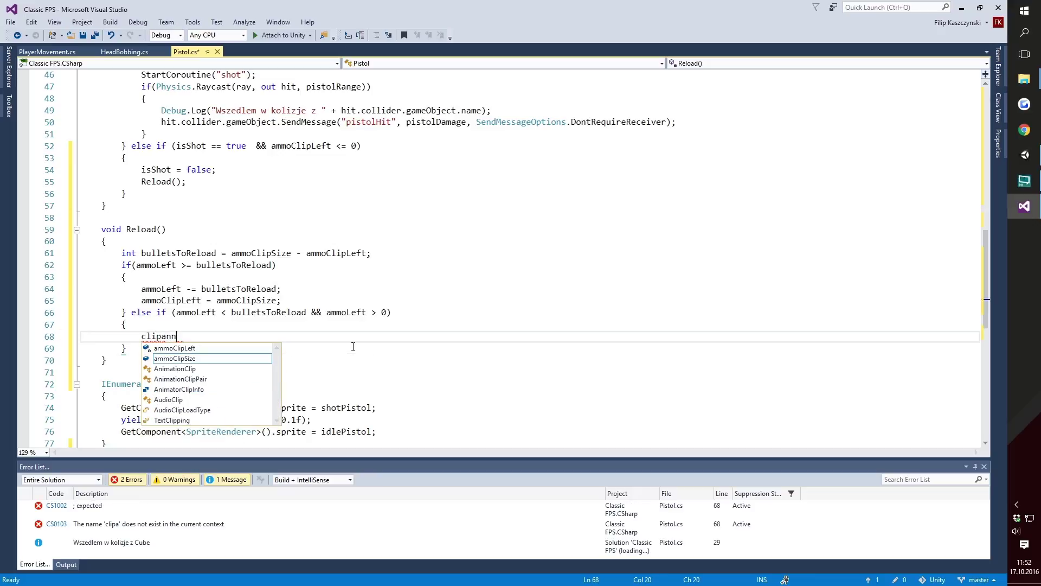
key(Up)
key(Return)
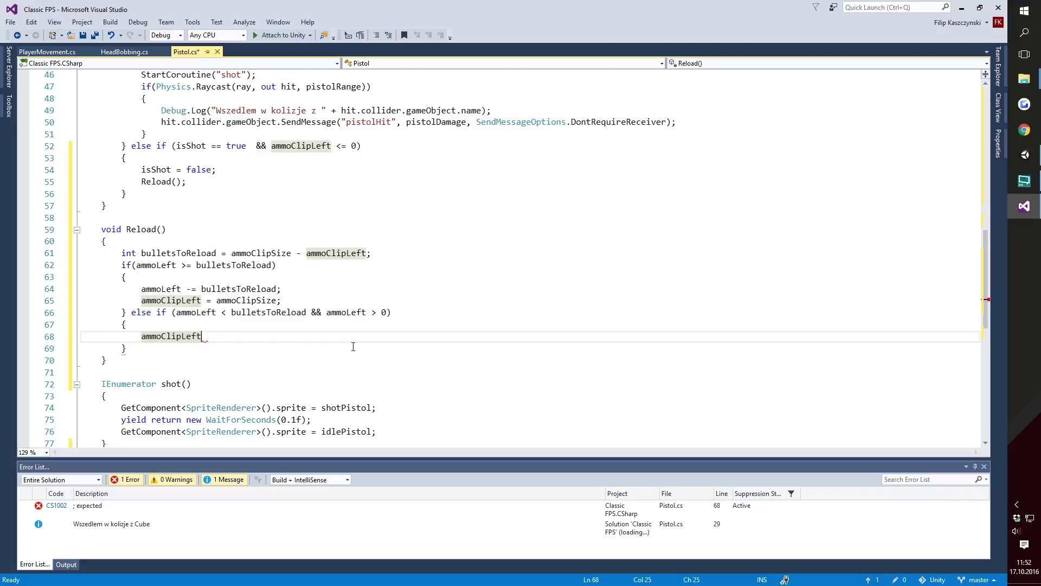
text( += a)
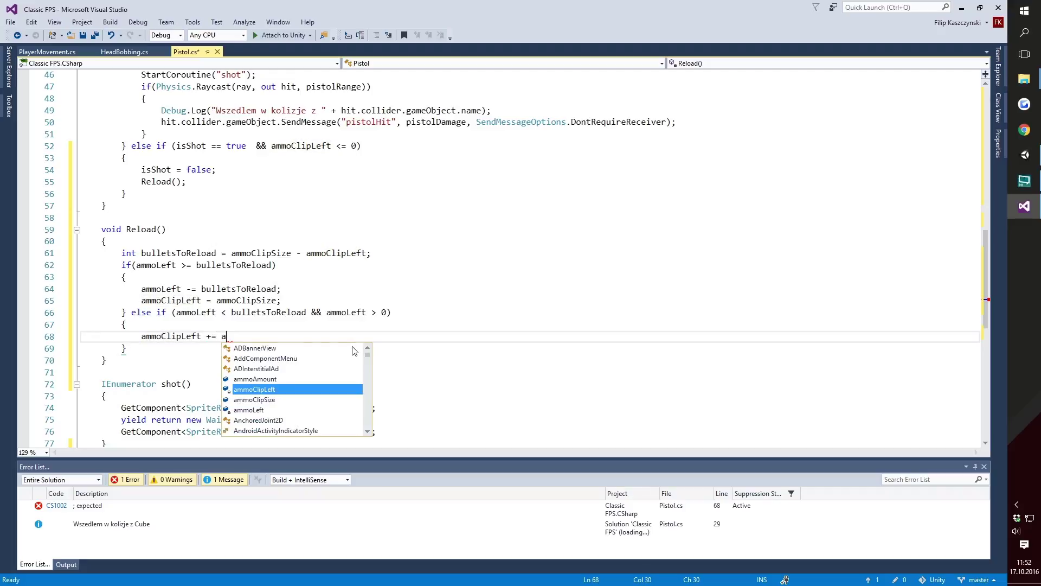
text(mmoL)
key(Tab)
text(;)
key(Return)
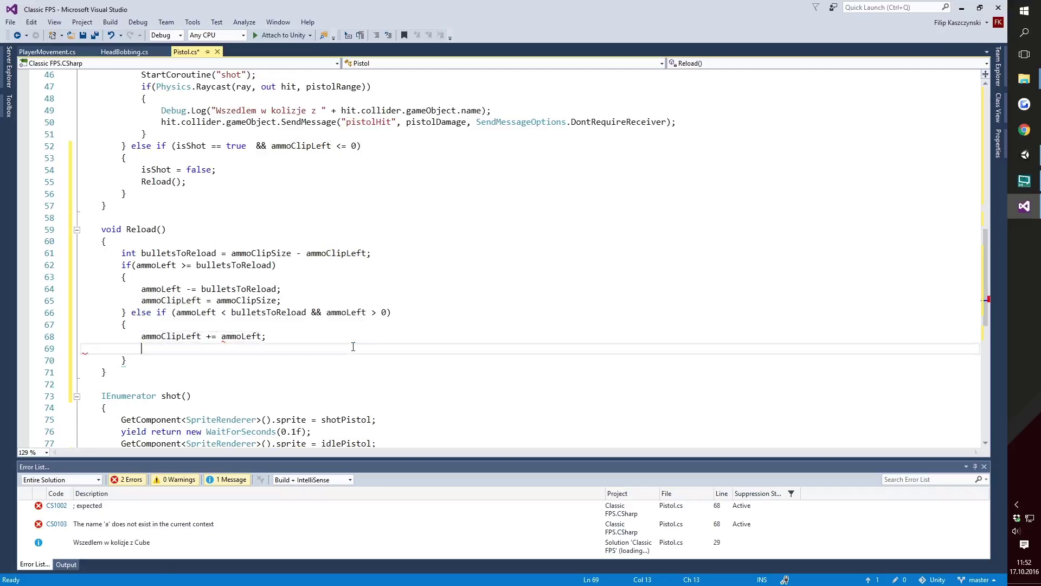
text(ammo)
key(Tab)
text(= 0)
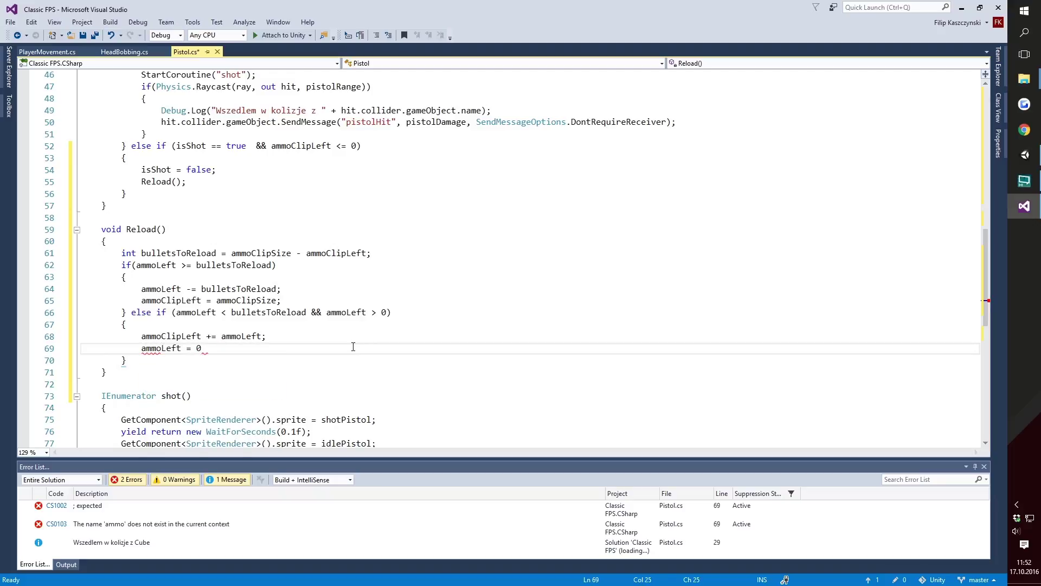
text(;)
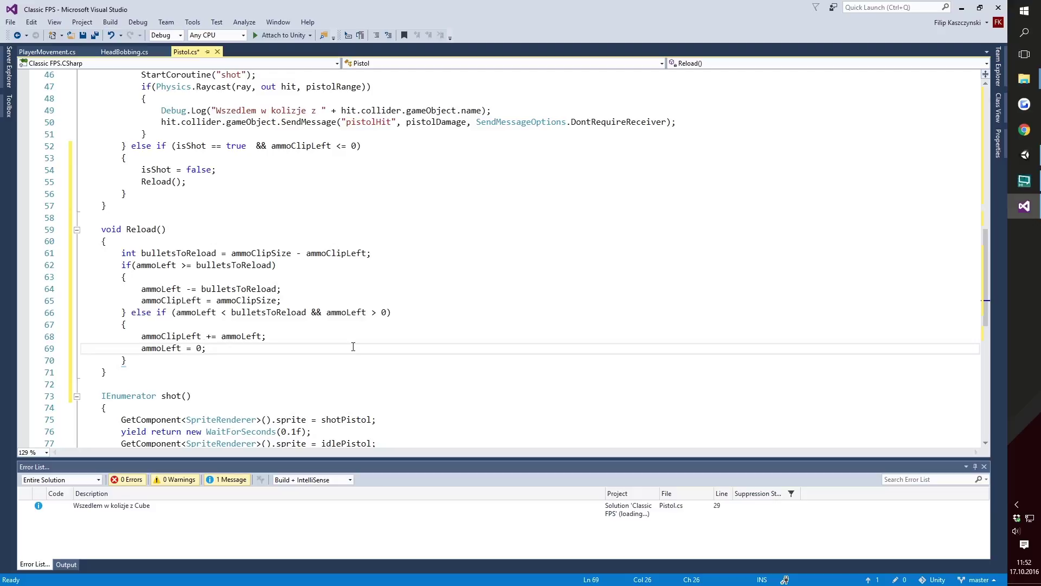
- Add an else if(ammoLeft <= 0) branch with an open code block
key(Down)
text(else i)
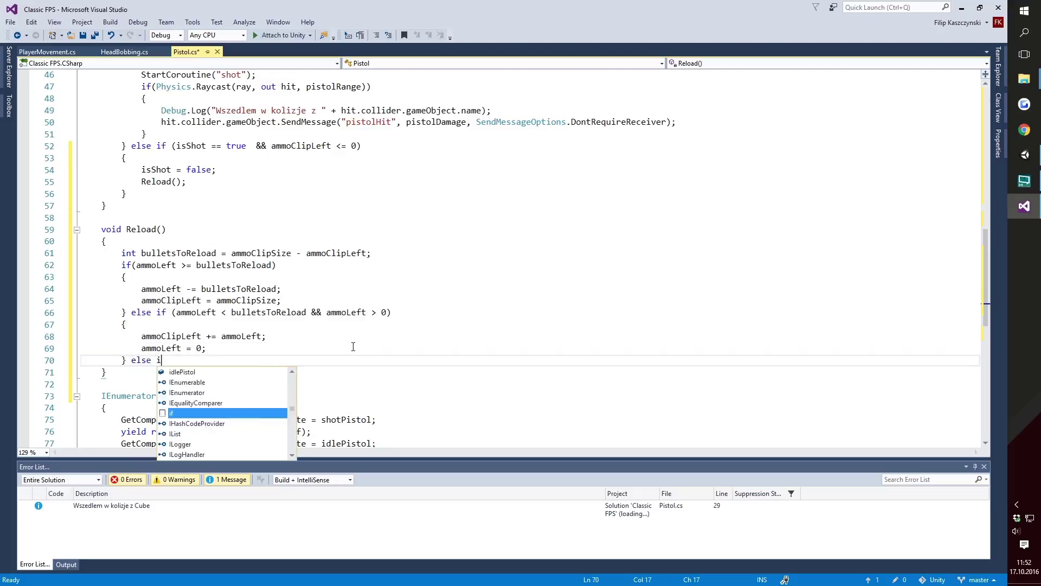
text(f(ammoLeft )
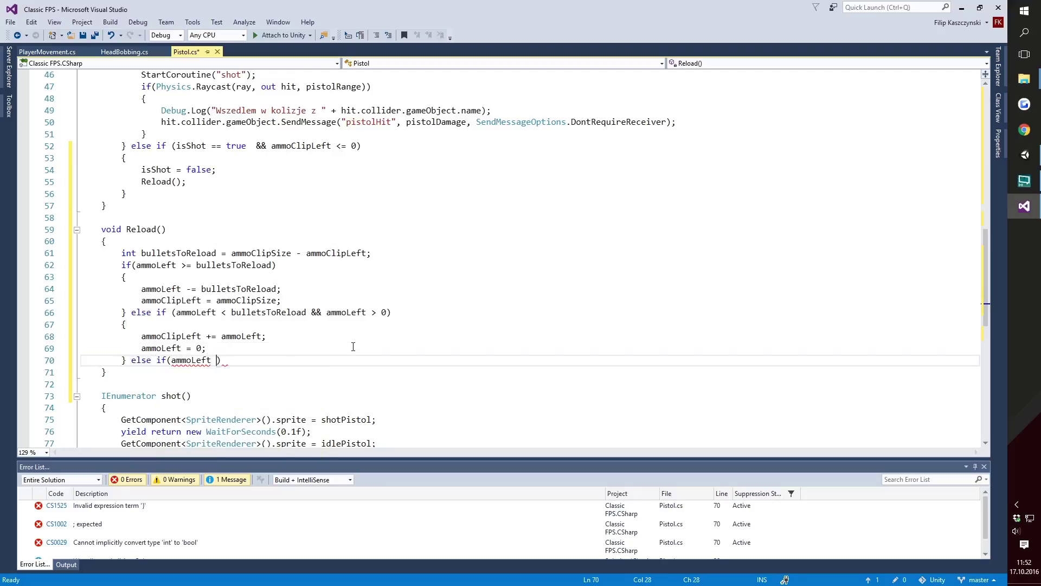
text(<= 0))
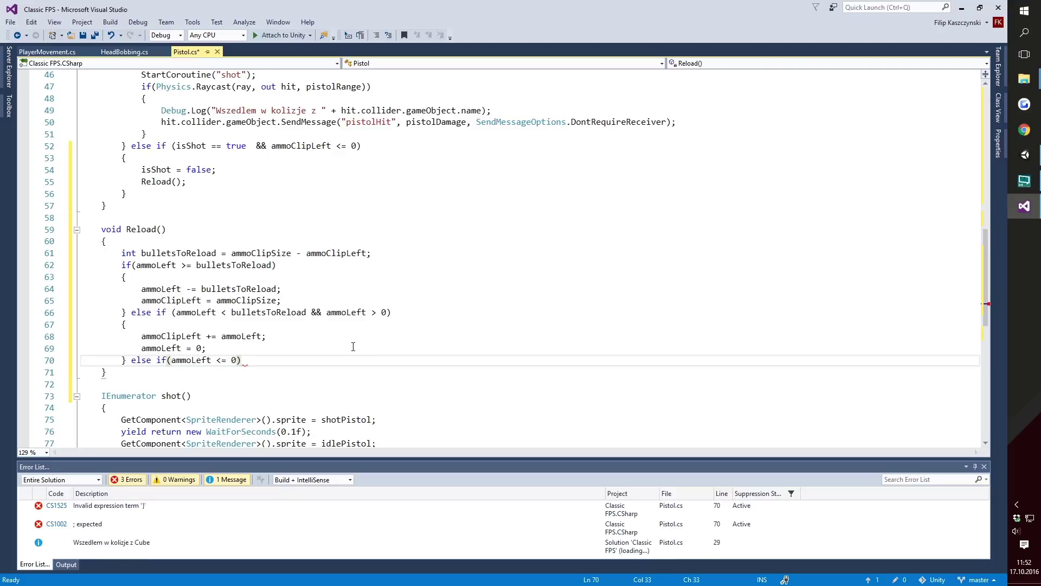
key(Return)
text({)
key(Return)
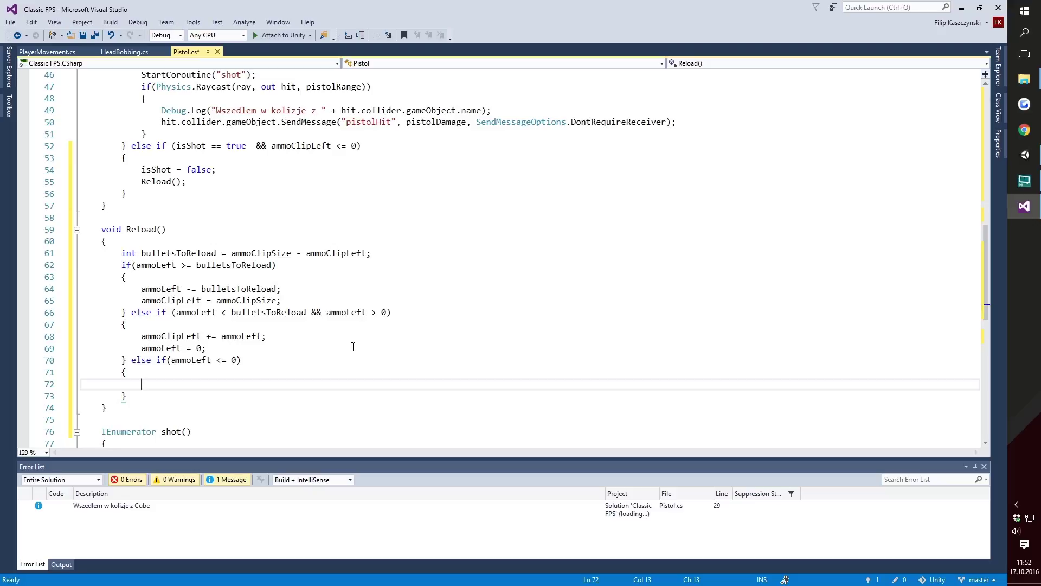
- Call source.PlayOneShot(emptyGunSound); inside the no-ammo branch
text(s)
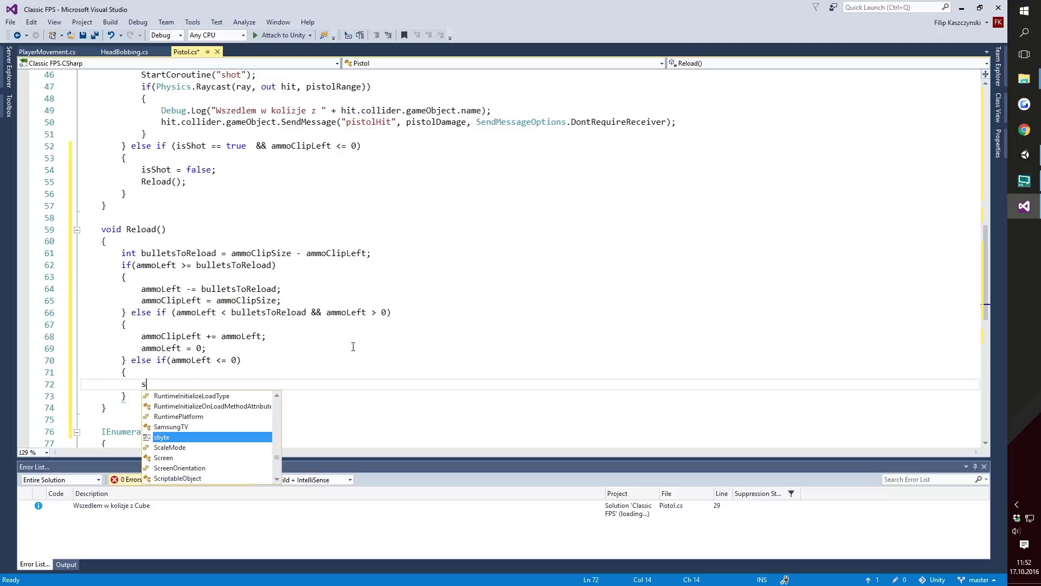
text(ource.)
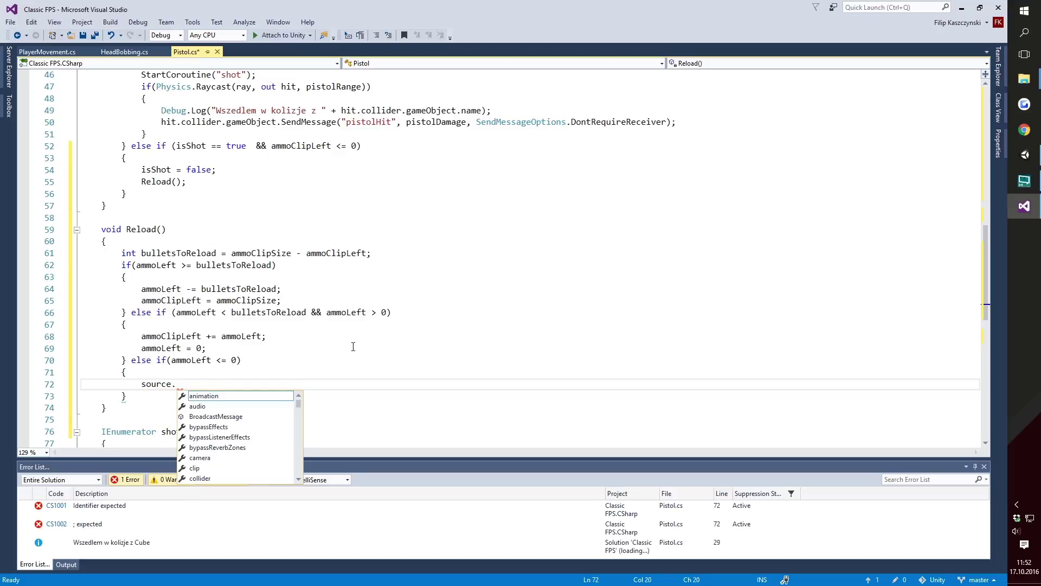
scroll(365, 255, up, 1)
click(365, 255)
scroll(325, 247, up, 12)
scroll(295, 239, up, 2)
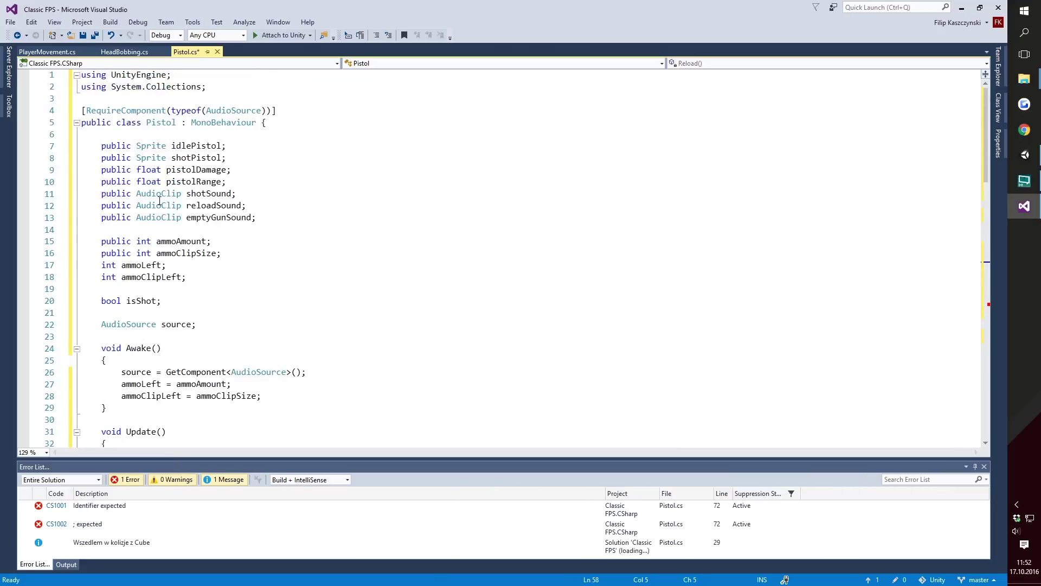
scroll(190, 324, down, 14)
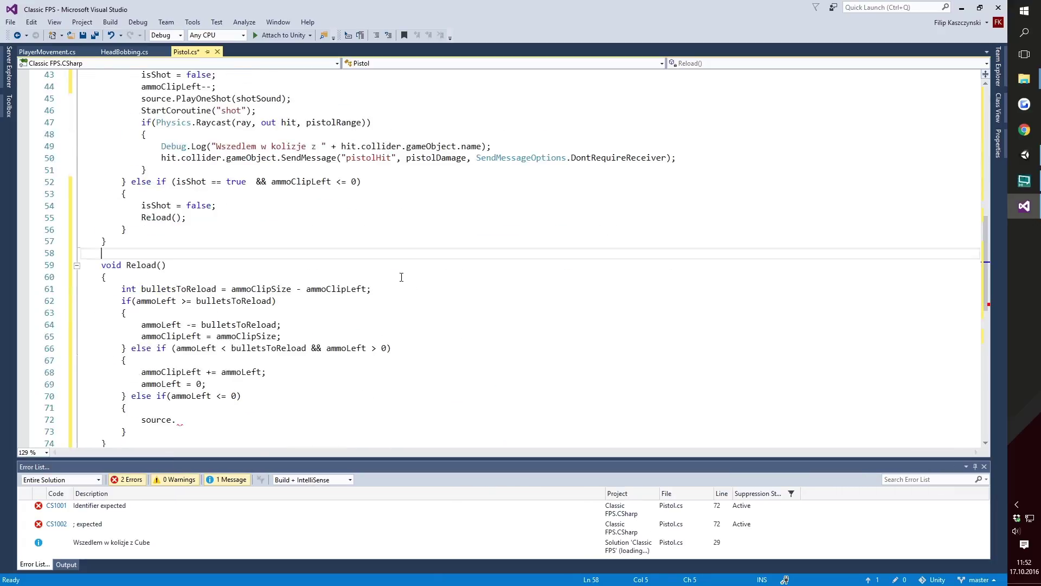
scroll(219, 278, down, 5)
click(219, 278)
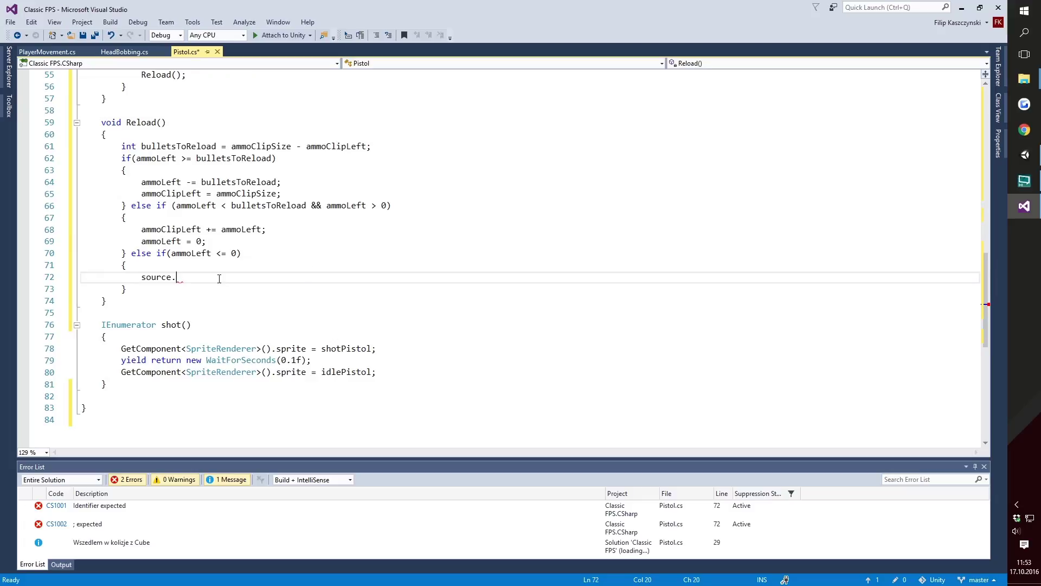
text(play)
key(Down)
key(Down)
key(Down)
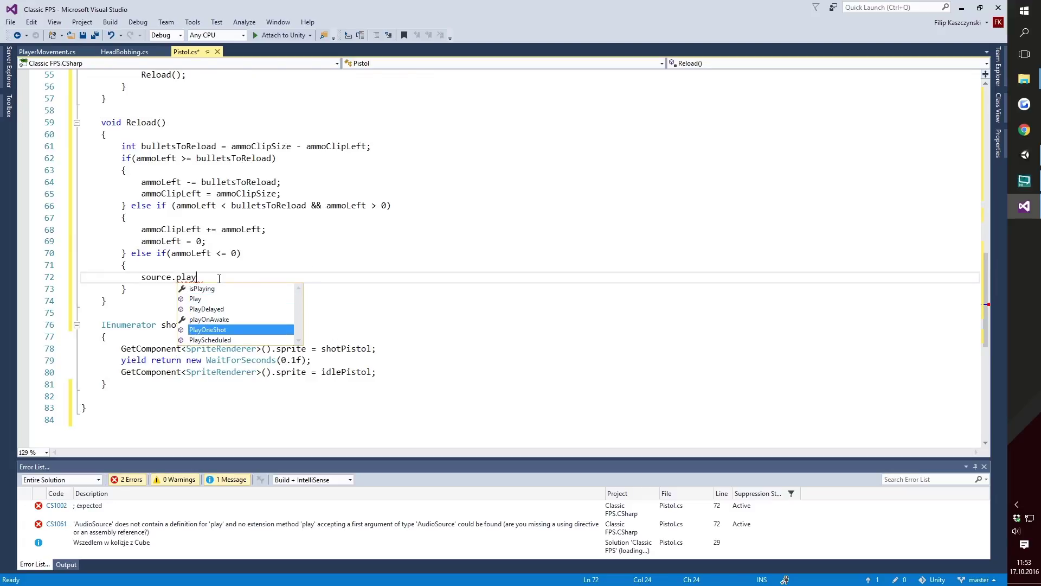
text((em)
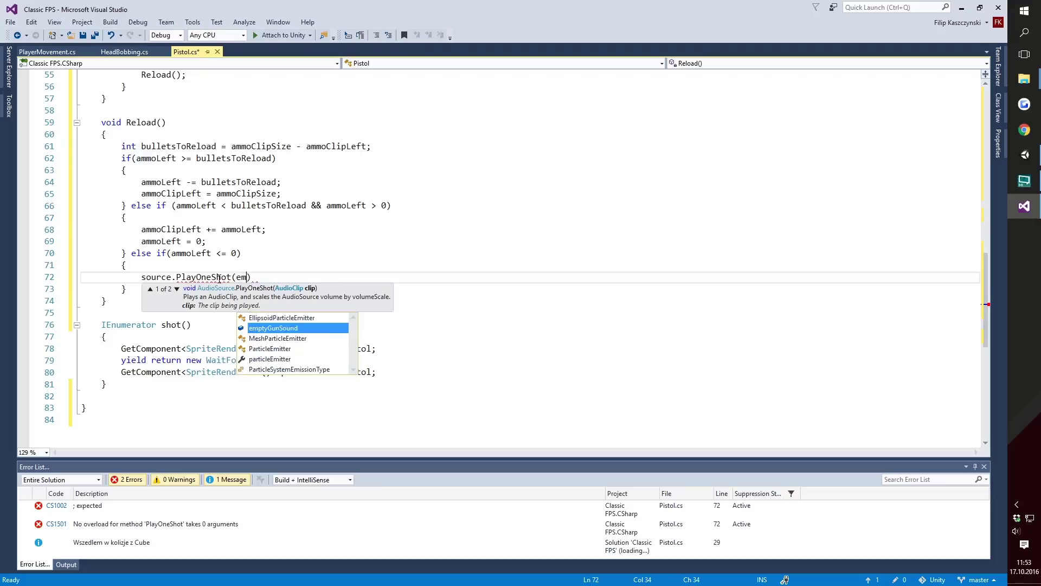
text(pty)
key(Tab)
text(;)
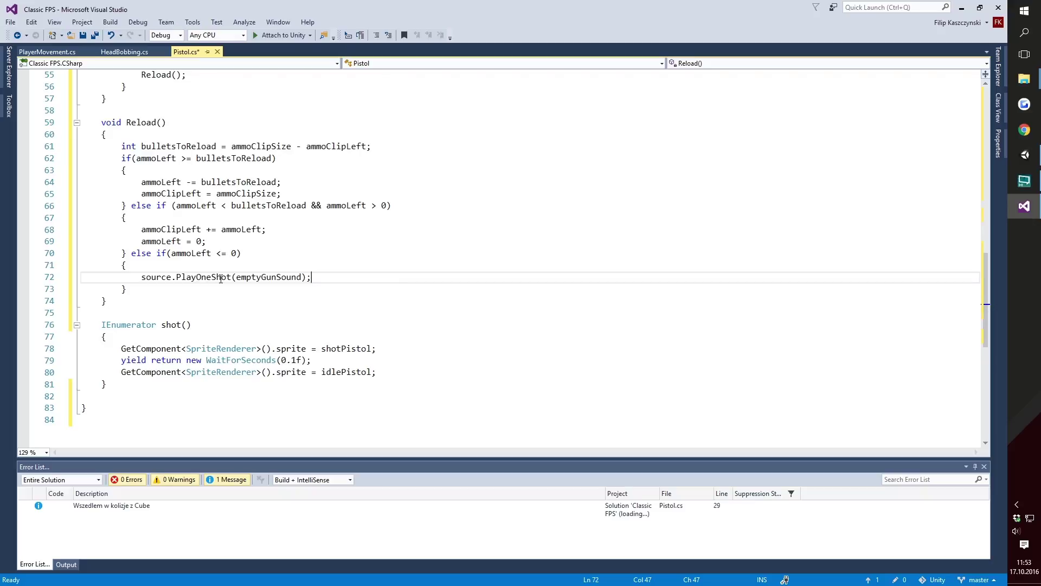
scroll(212, 271, up, 3)
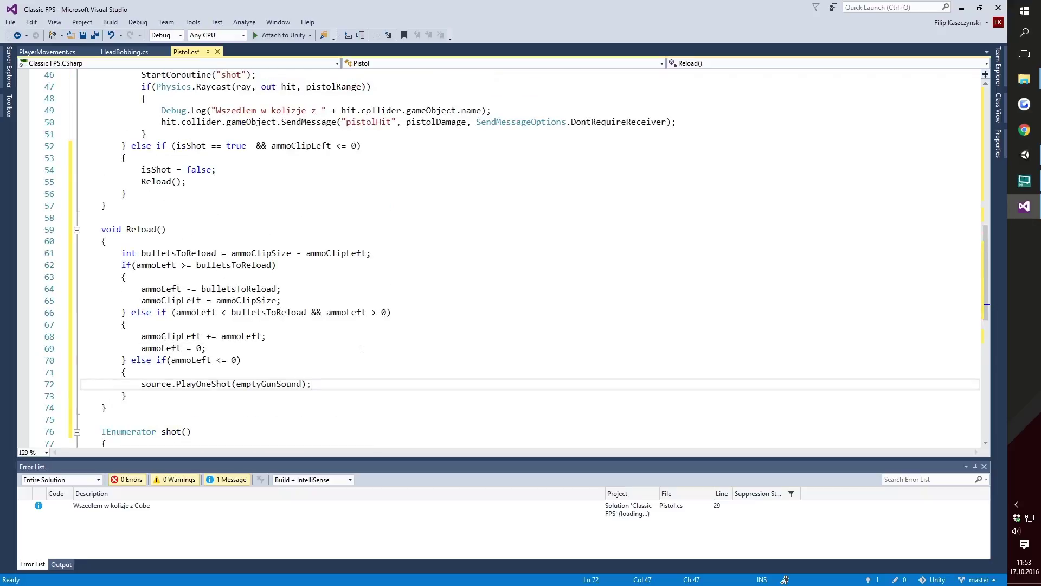
- Insert a blank line at the top of Update
scroll(362, 349, up, 3)
scroll(306, 294, up, 6)
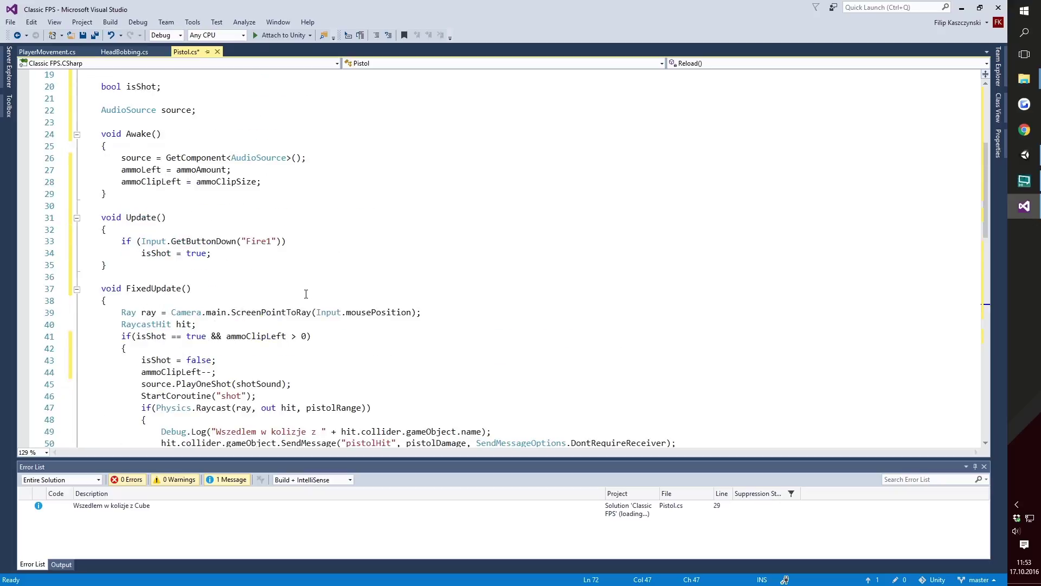
click(228, 229)
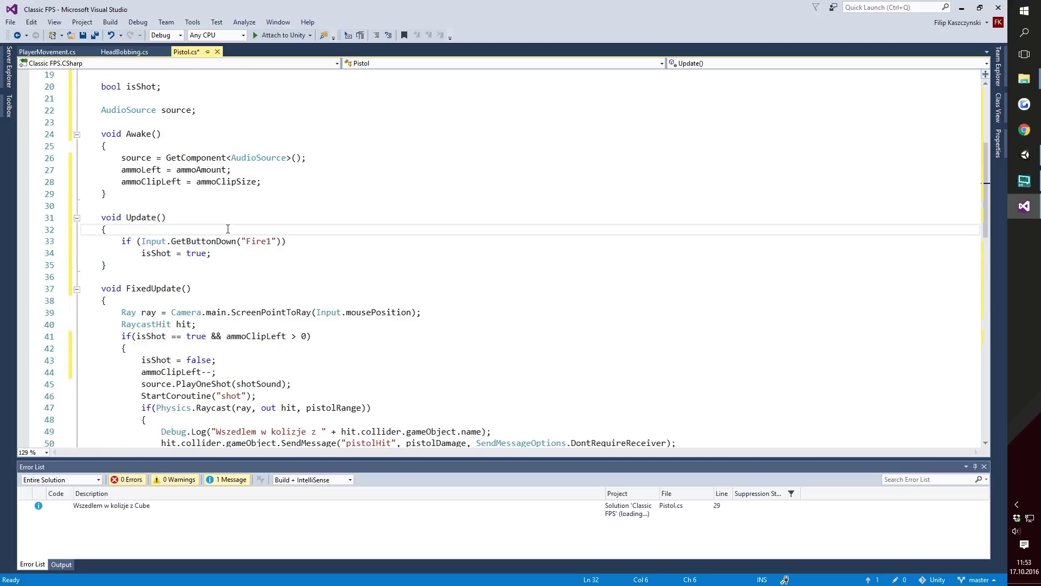
key(Return)
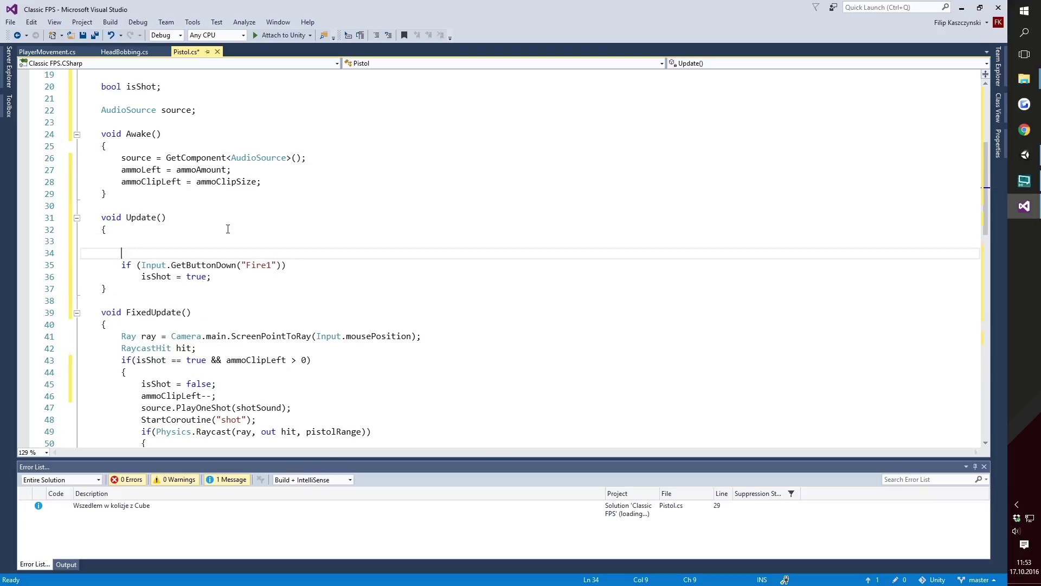
- Start a new public field after the AudioClip sound fields
scroll(227, 229, up, 6)
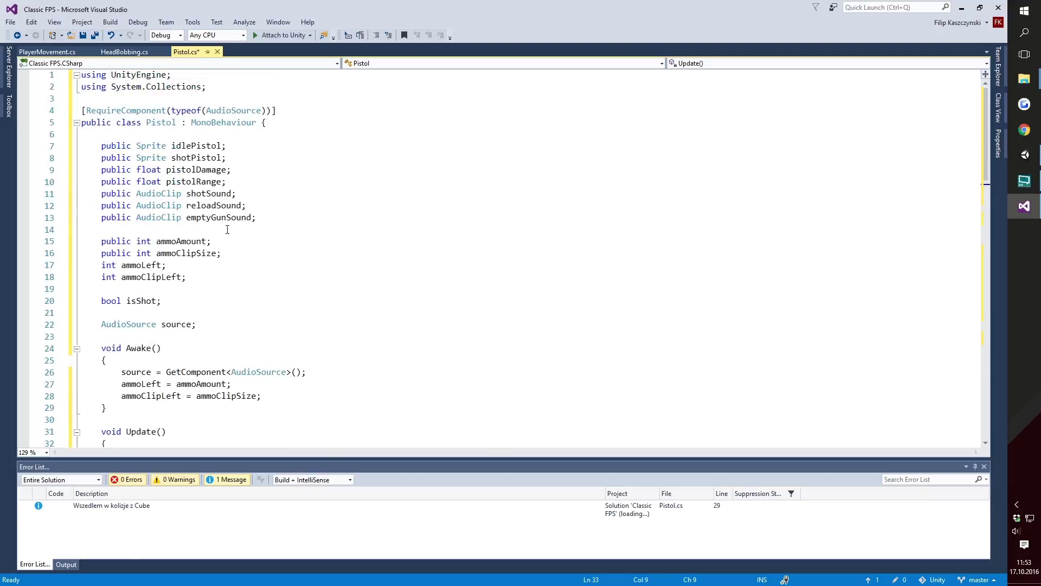
click(292, 225)
key(Return)
key(Return)
text(public)
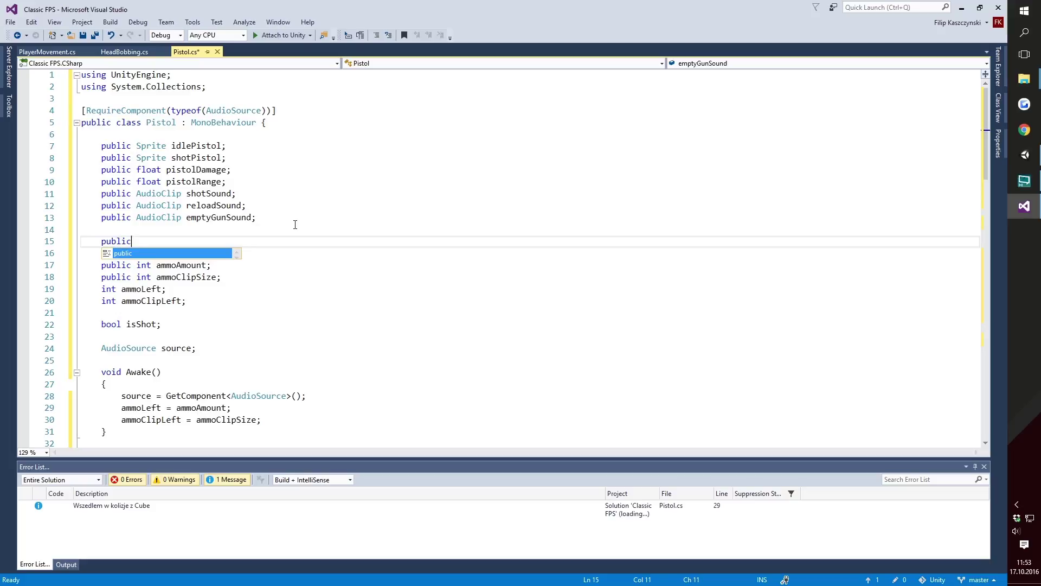
- Add using UnityEngine.UI; below line 1 and complete the field as public Text ammoText;
click(195, 74)
key(Return)
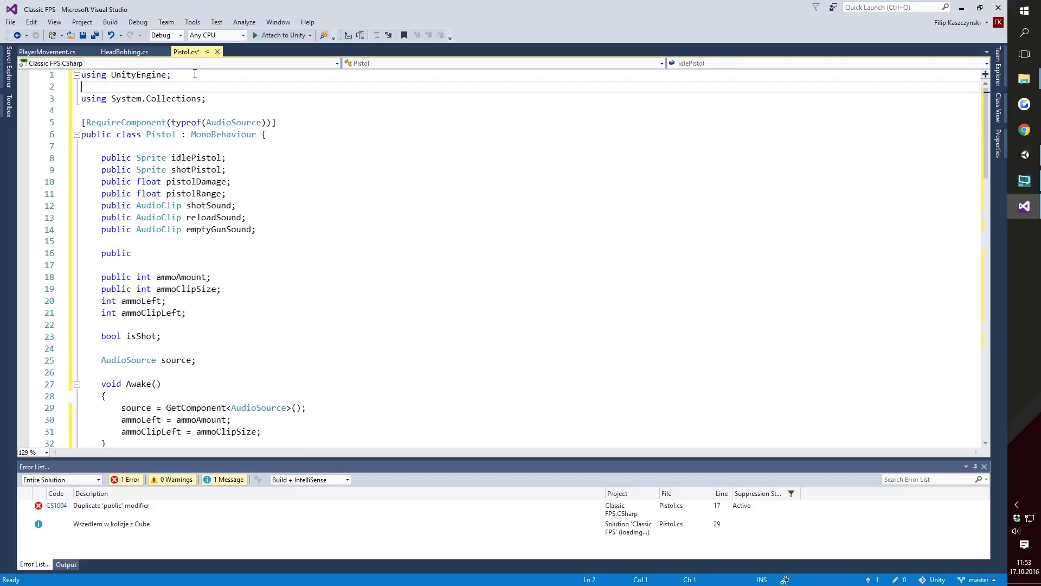
text(using UnityE)
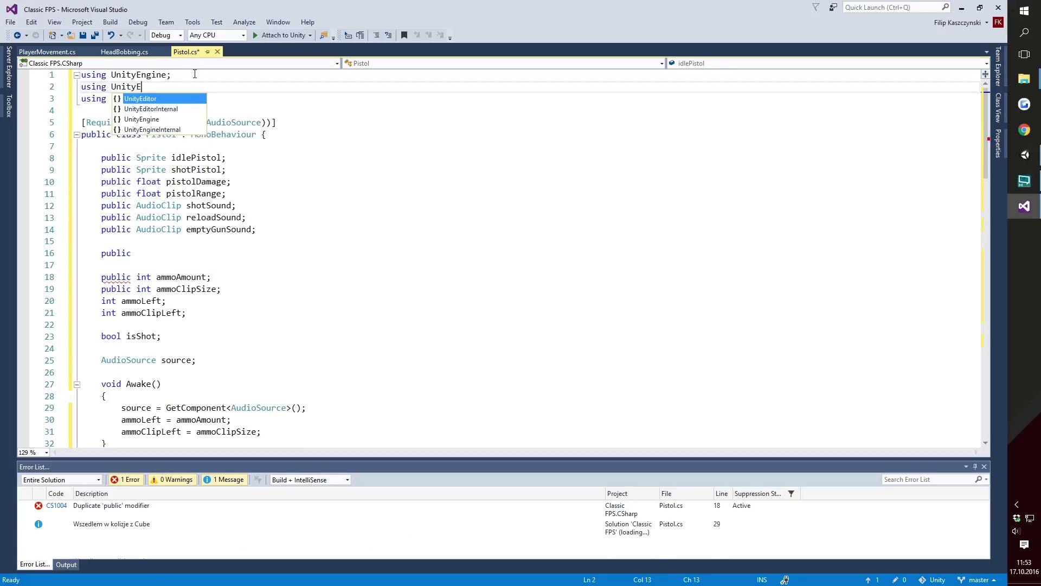
text(ngine.UIl)
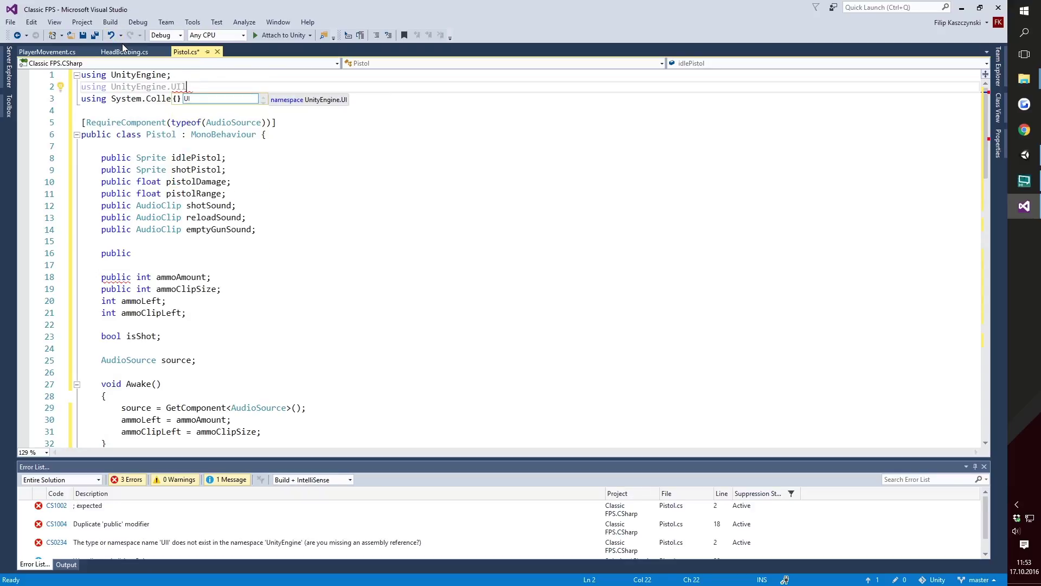
text(;)
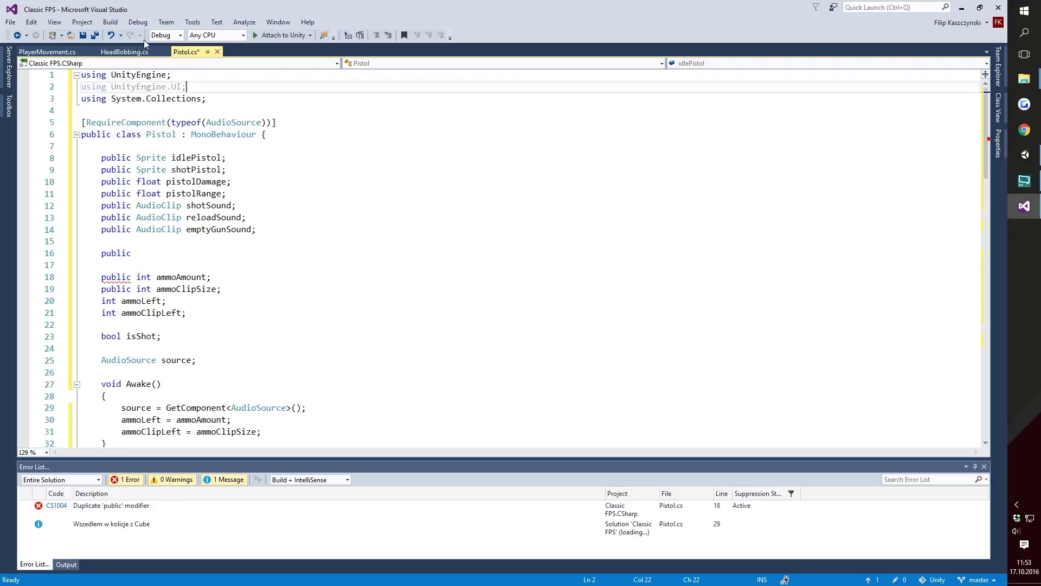
click(195, 252)
text(Tex)
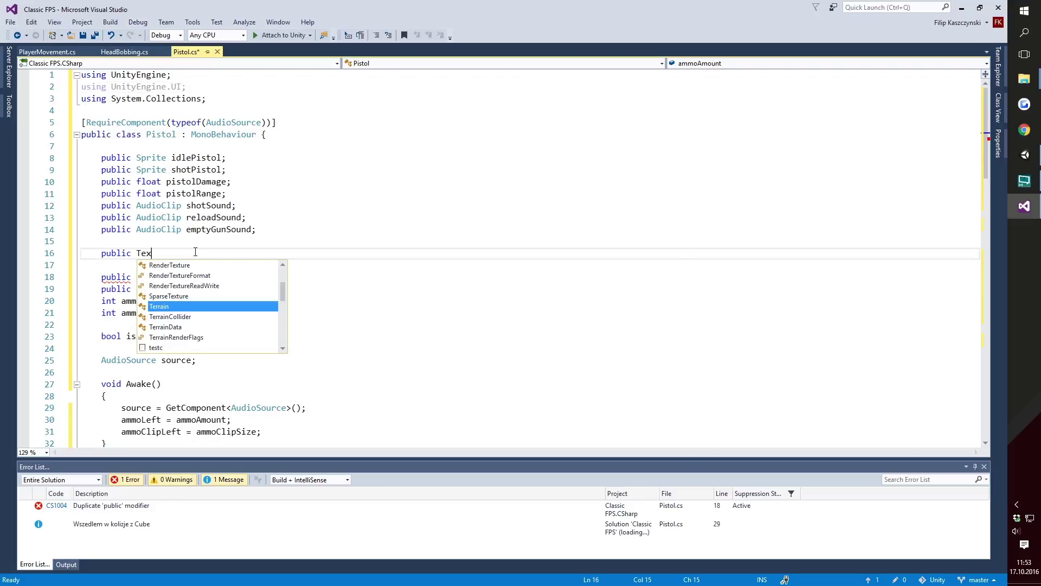
text(t a)
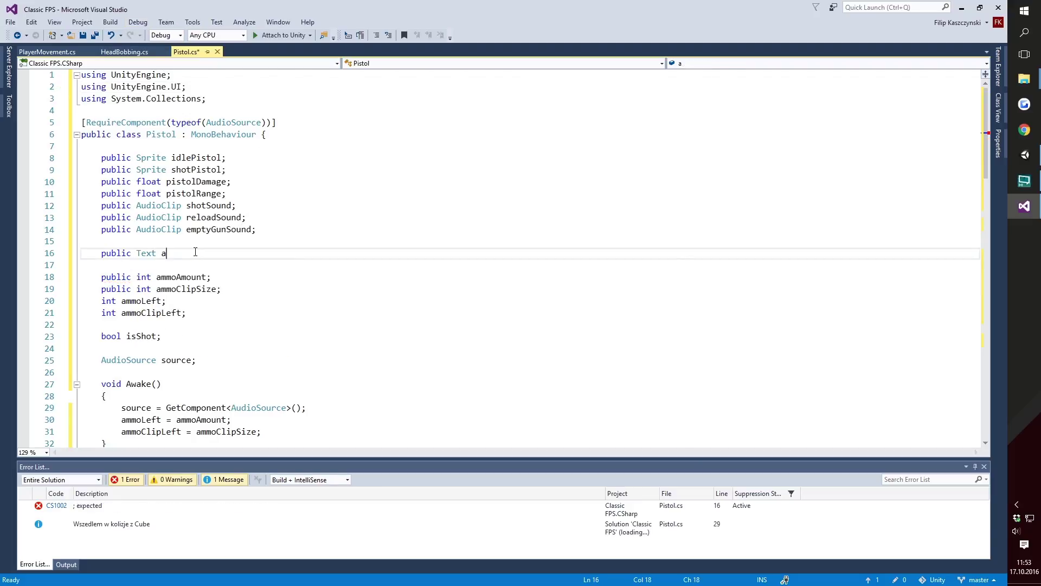
text(mmoText;)
- Write ammoText.text = ammoClipLeft + " / " + ammoLeft; on Update's first line
scroll(195, 253, down, 3)
scroll(184, 244, down, 3)
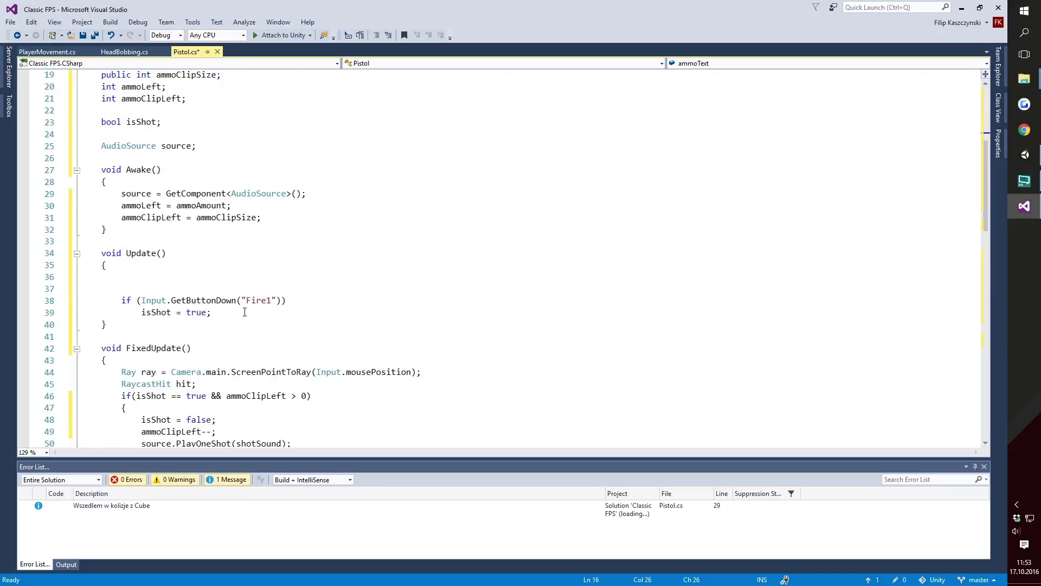
click(217, 288)
key(Up)
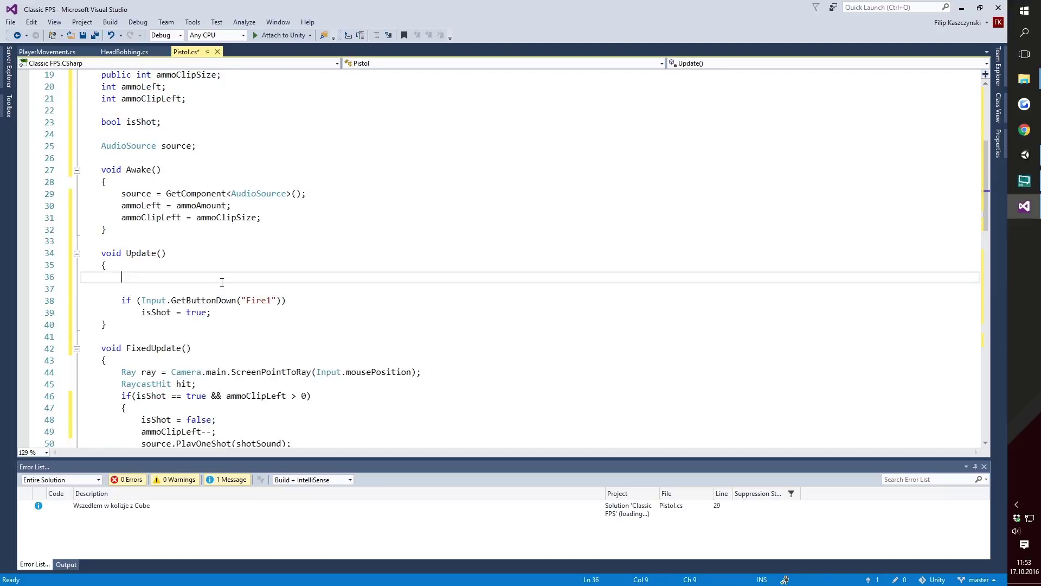
text(ammot.)
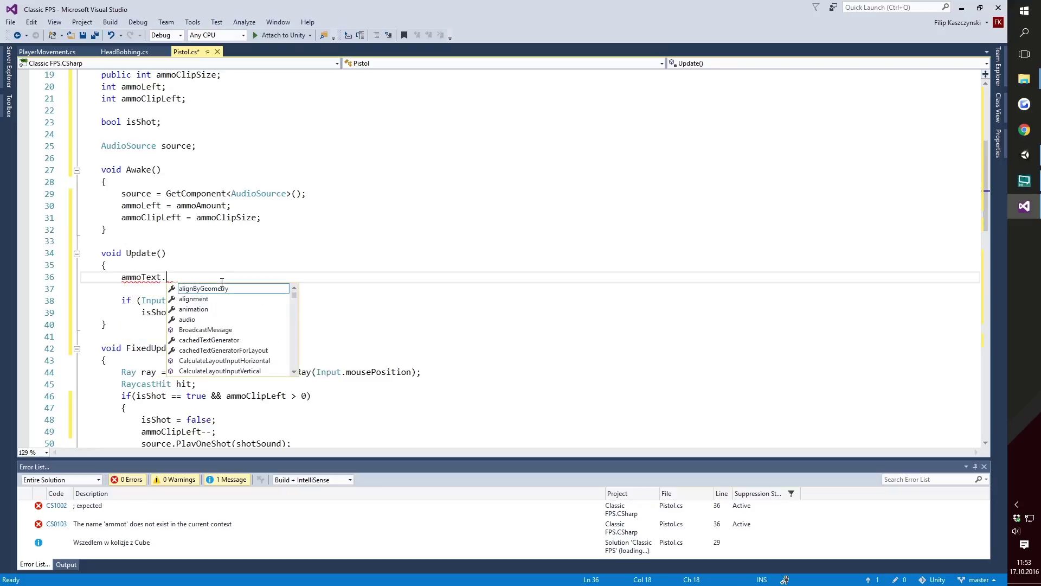
text(text = )
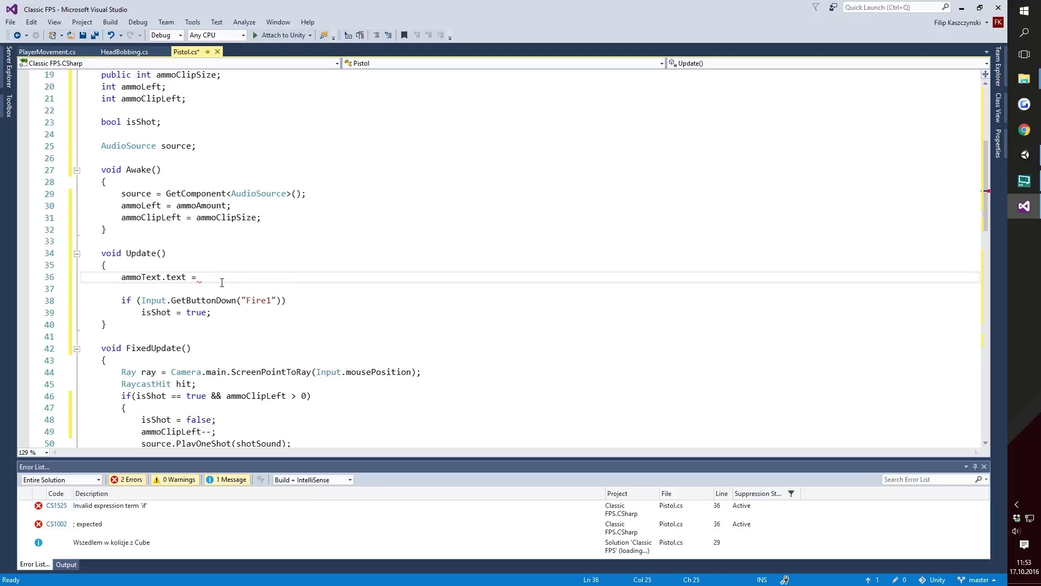
text(ammoclip )
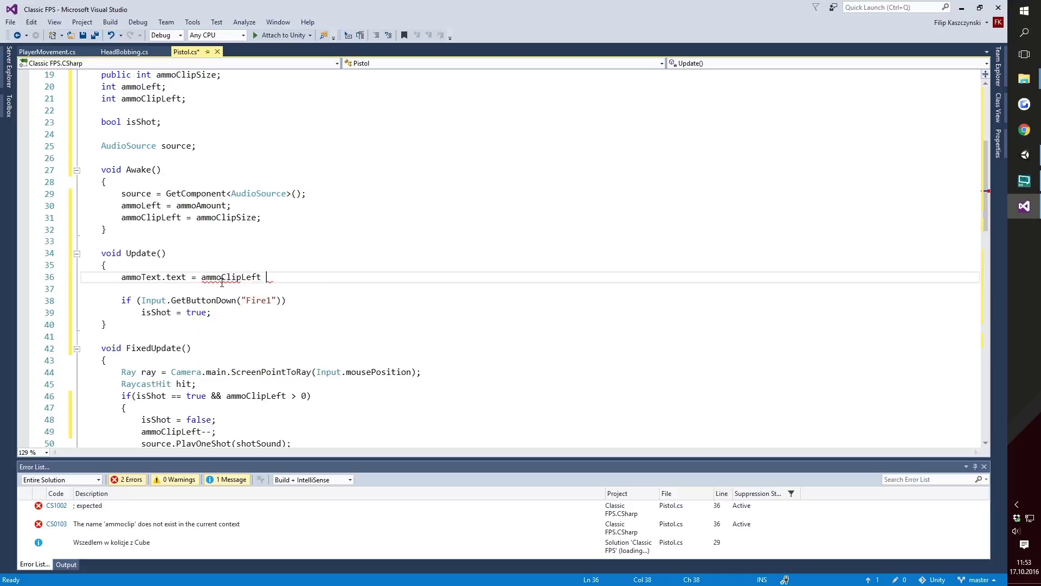
text(")
key(BackSpace)
text(+ " )
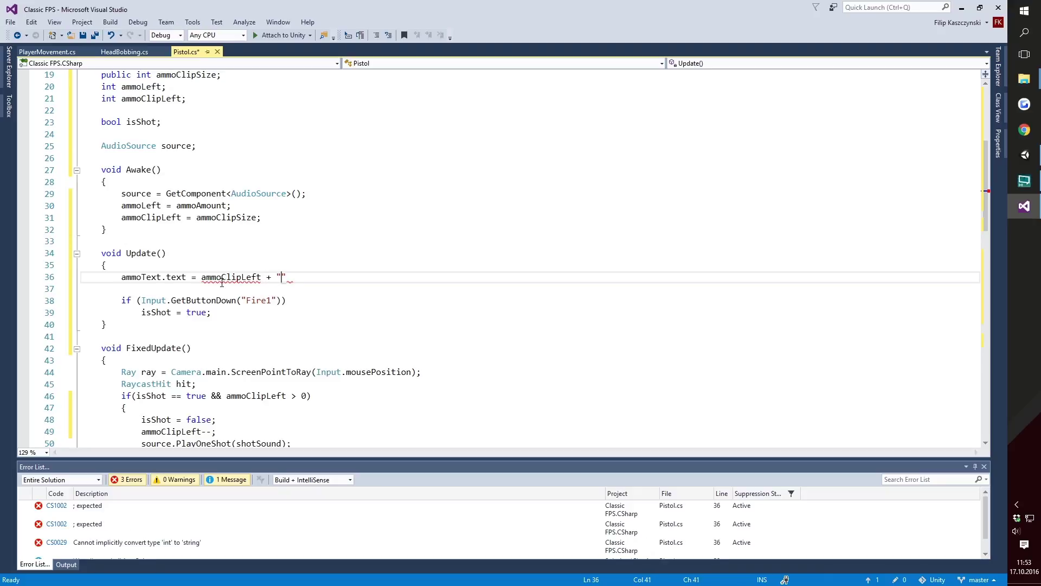
text(/ ")
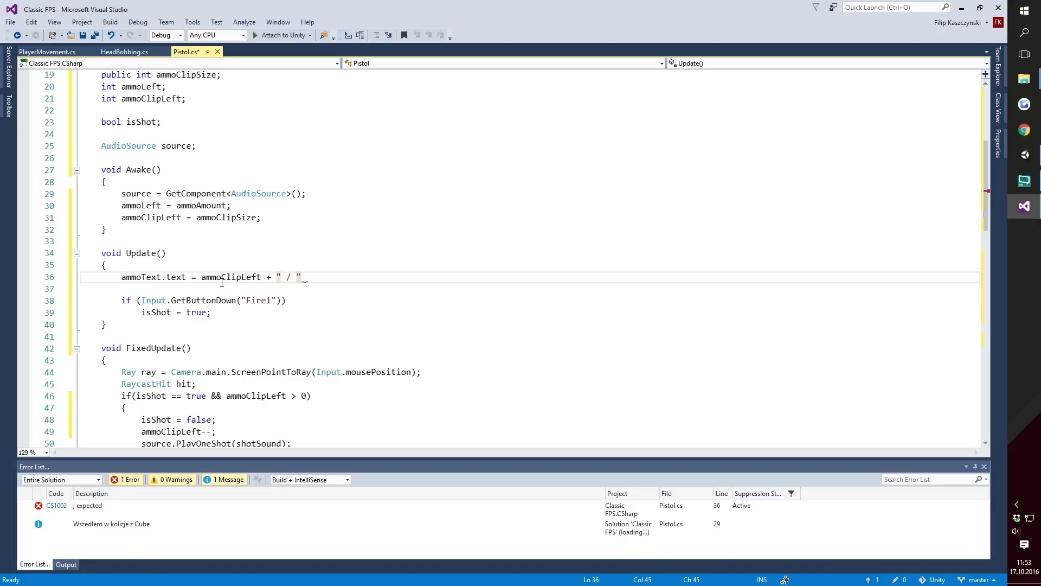
text( + ammo)
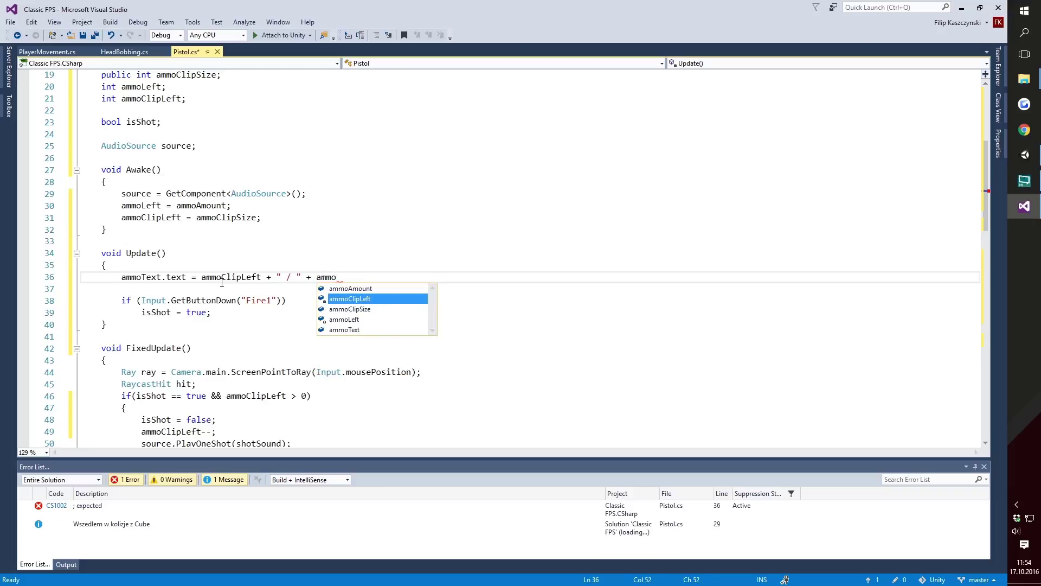
text(L)
key(Tab)
text(;)
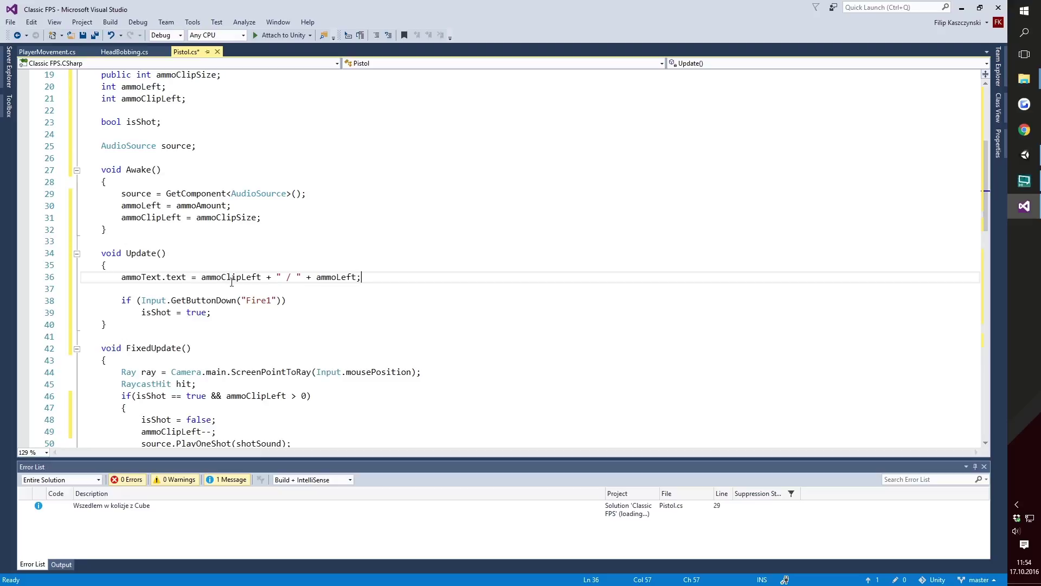
scroll(232, 282, down, 2)
scroll(255, 272, down, 7)
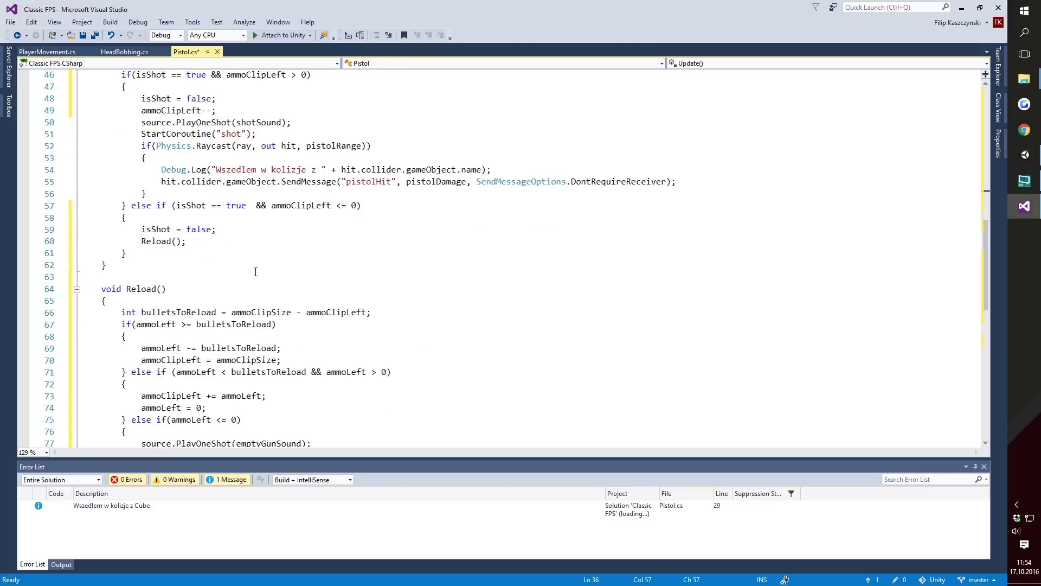
scroll(255, 271, up, 2)
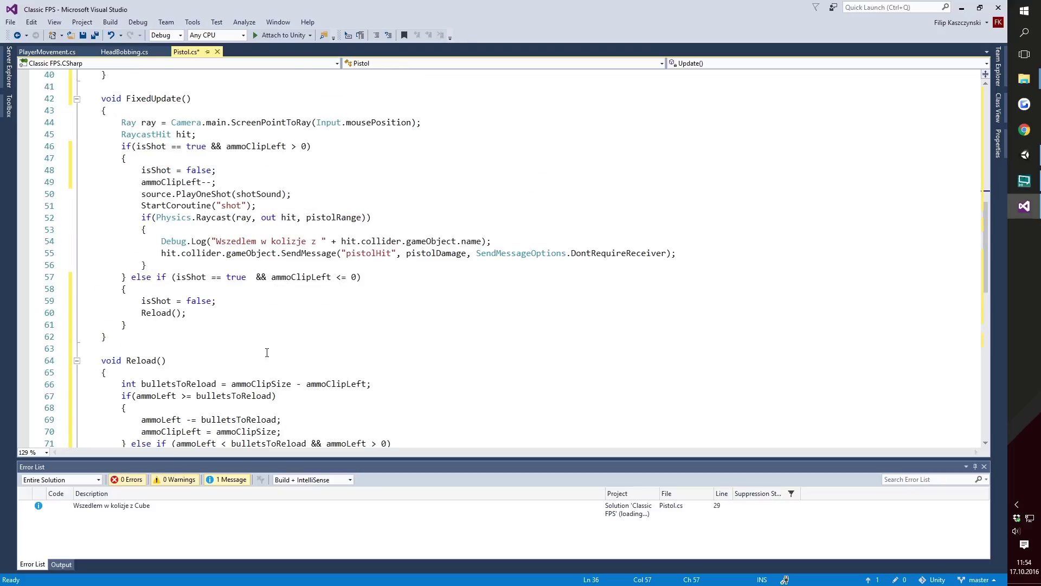
- Add an if (Input.GetKeyDown(KeyCode.R)) block below isShot = true;
scroll(267, 352, up, 1)
scroll(267, 353, up, 1)
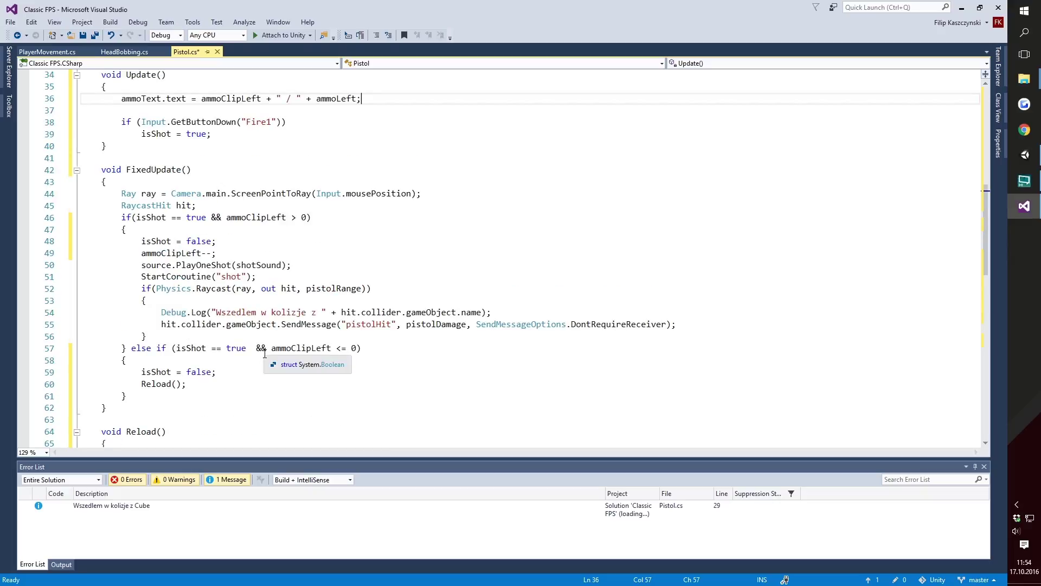
click(330, 134)
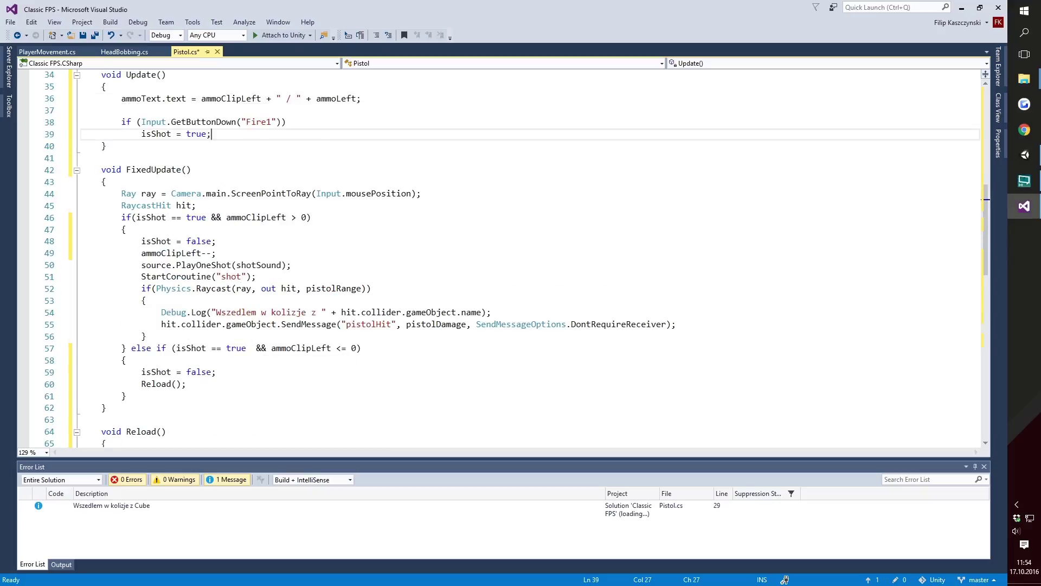
key(Return)
text(i)
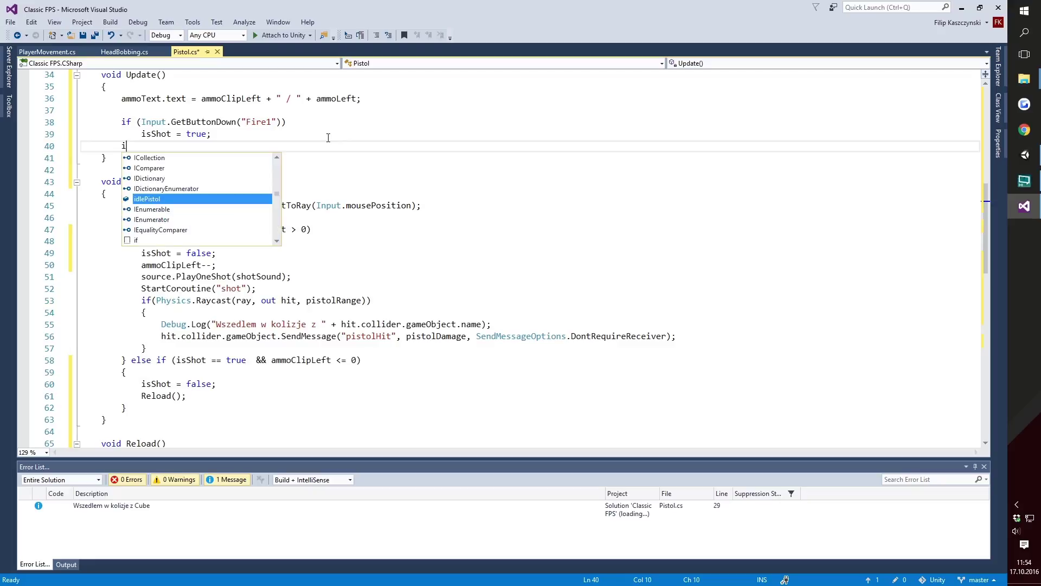
text(f (i)
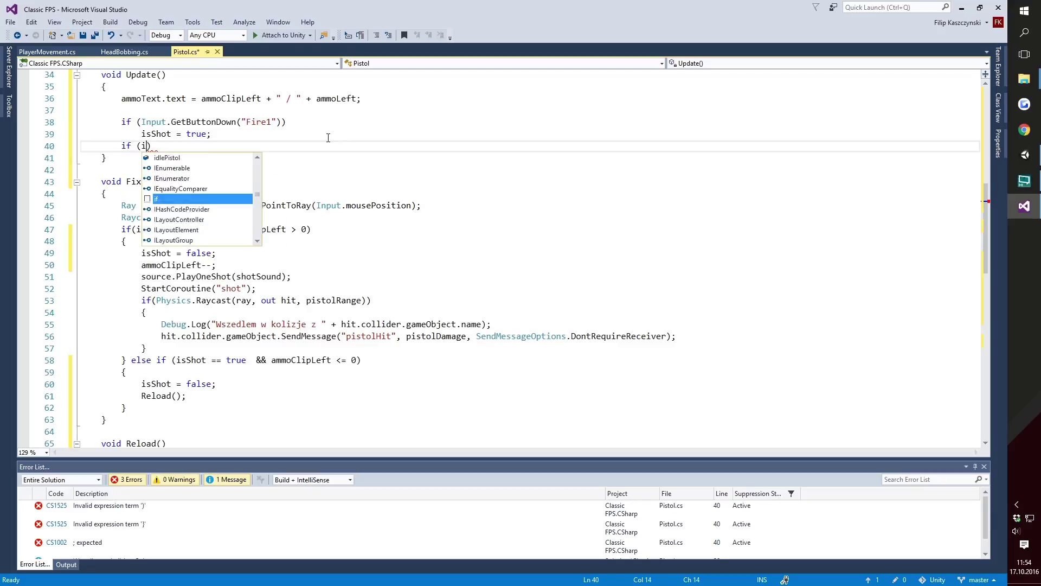
text(nput)
key(Tab)
text(.g)
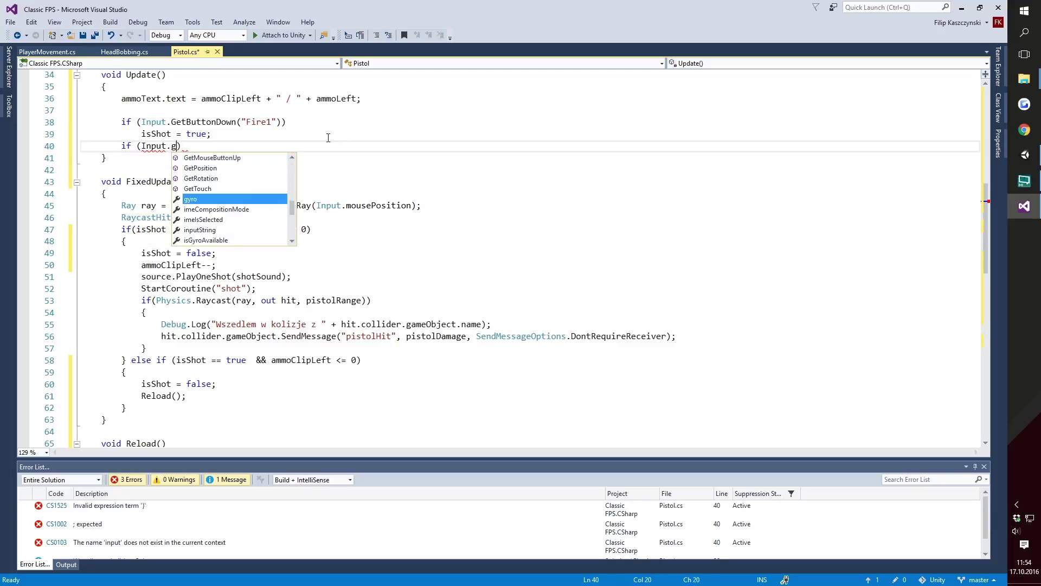
text(etke)
key(Down)
key(Tab)
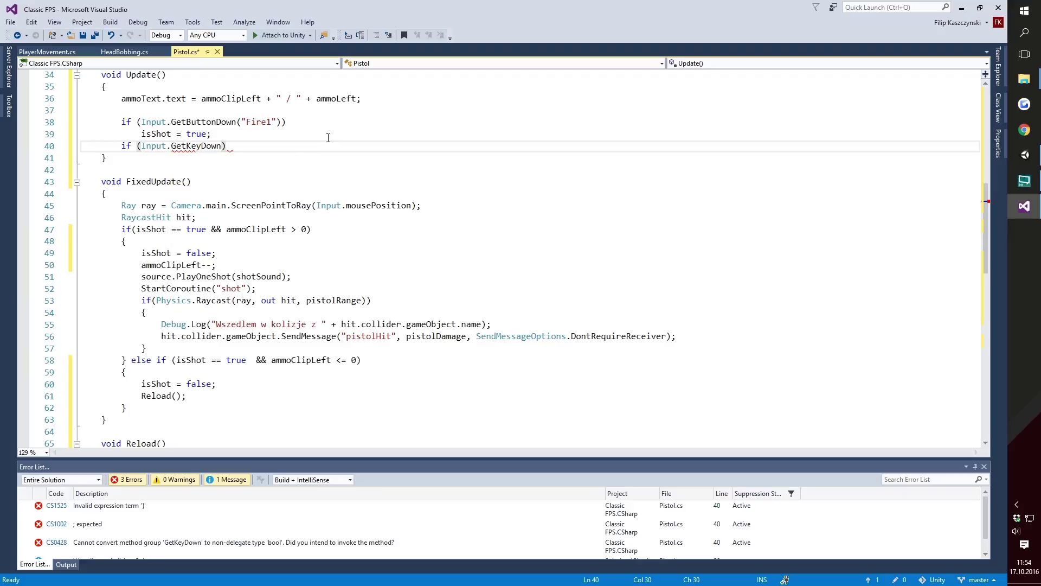
text(()
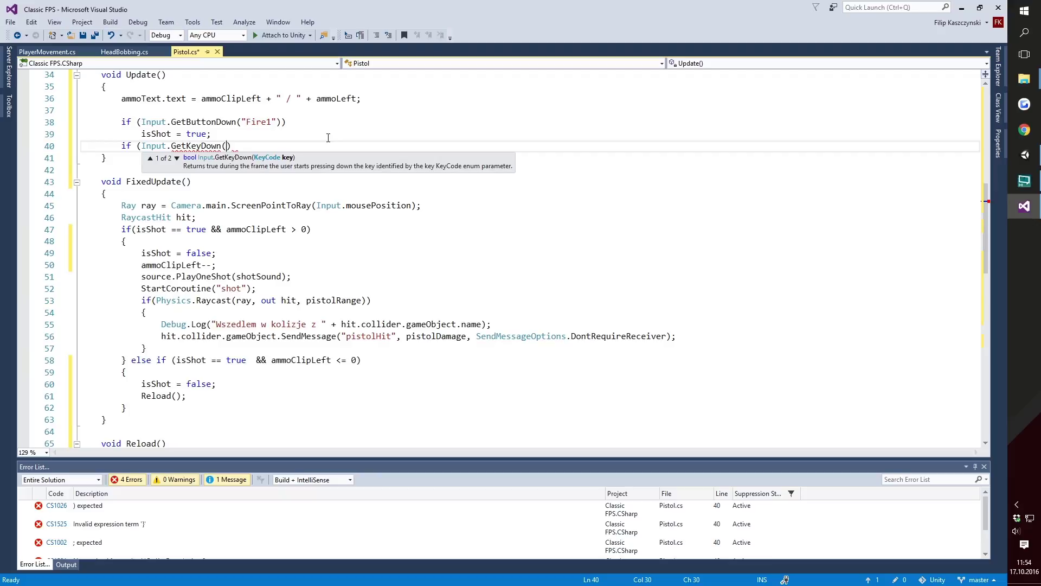
text(KeyC)
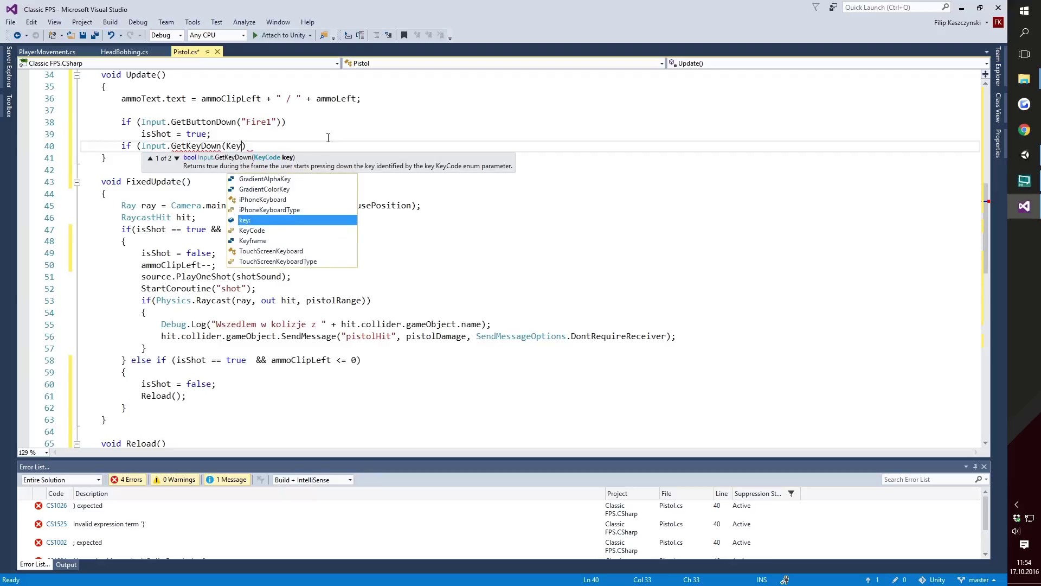
text(.R)))
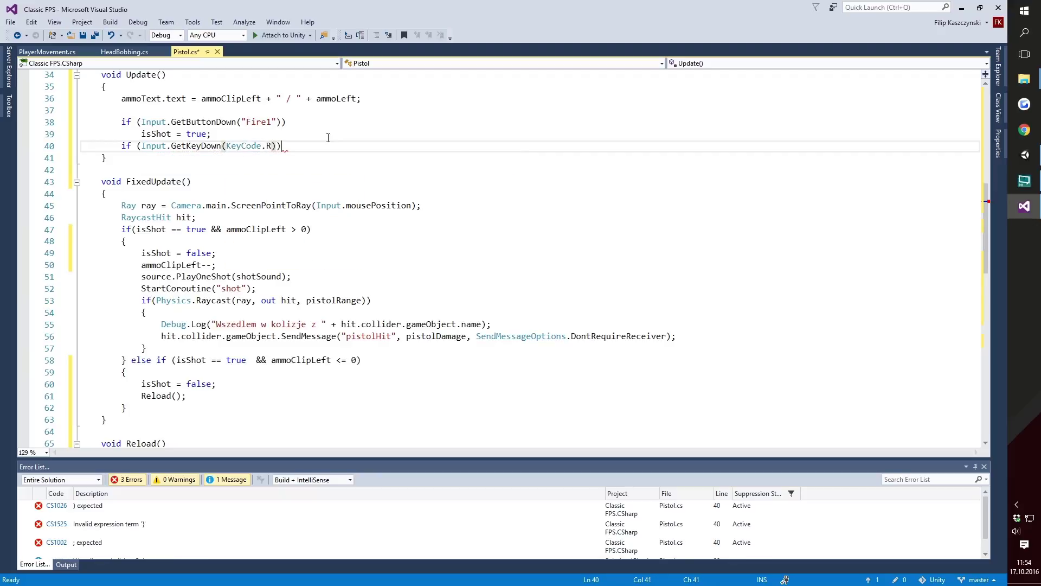
text({)
- Call Reload(); inside the R-key block
key(Return)
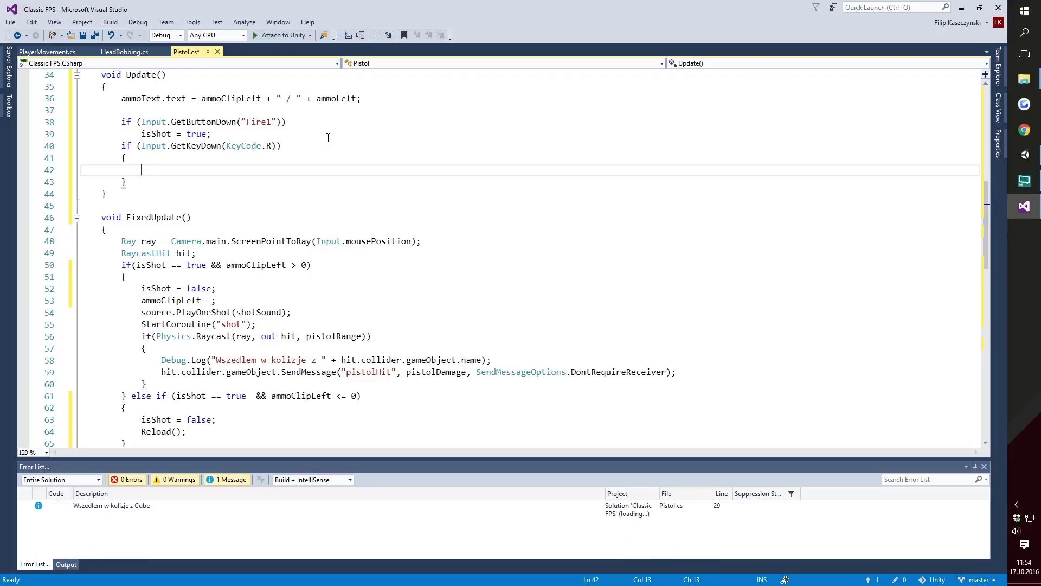
text(REloa)
key(Tab)
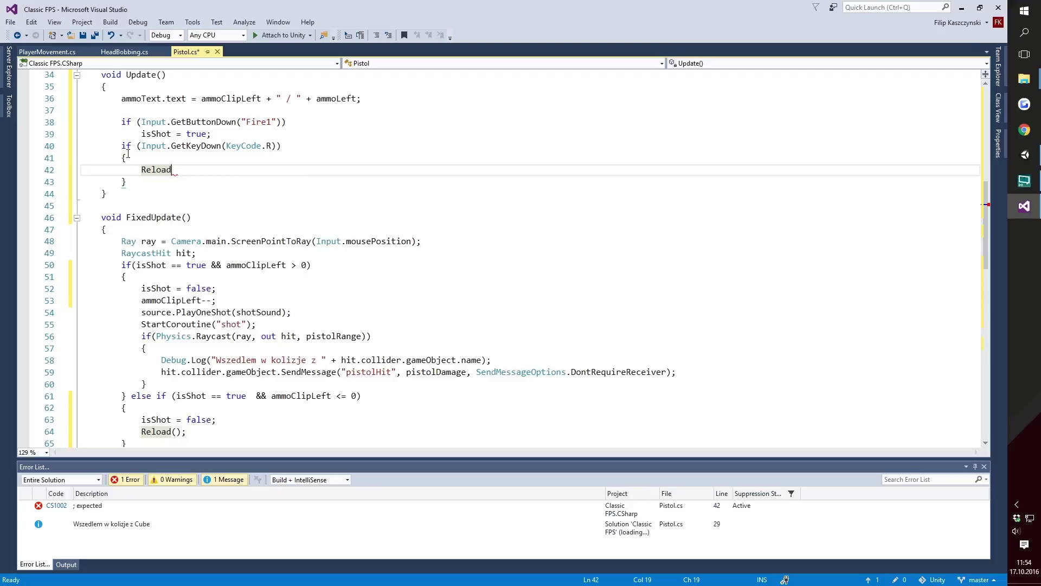
text(();)
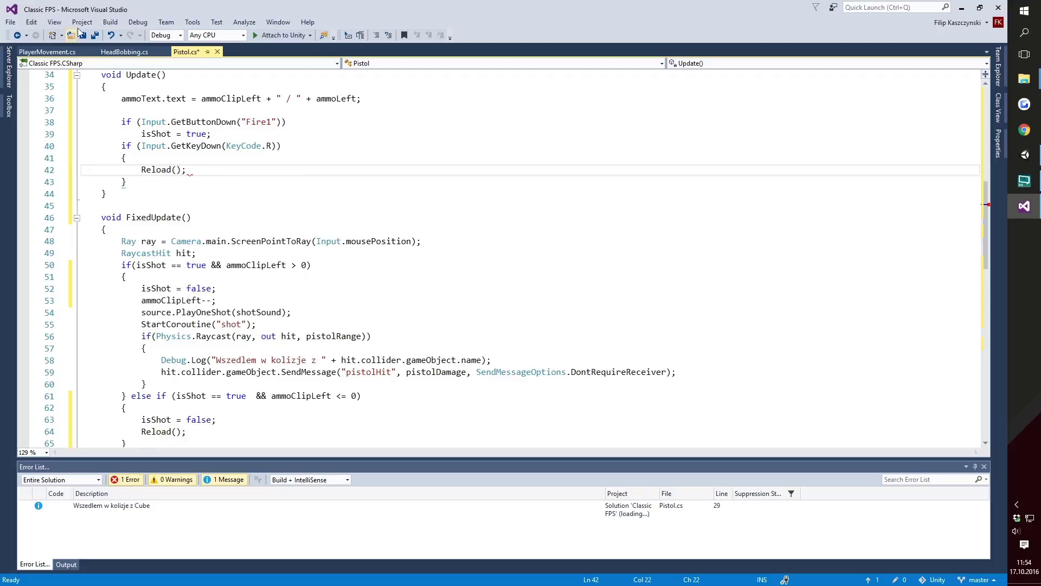
scroll(244, 164, down, 3)
scroll(244, 163, down, 4)
scroll(238, 174, down, 2)
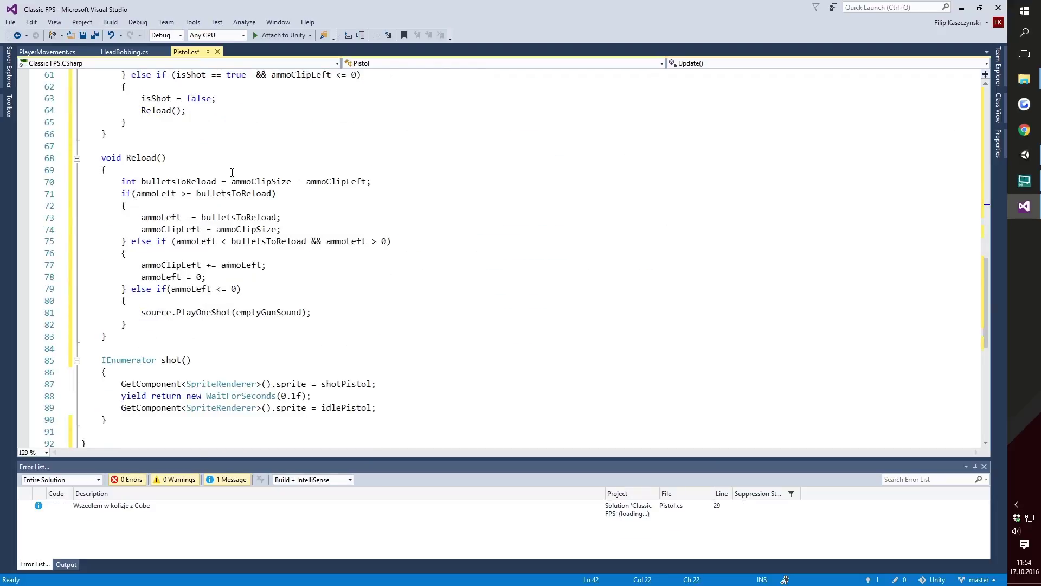
scroll(228, 192, up, 1)
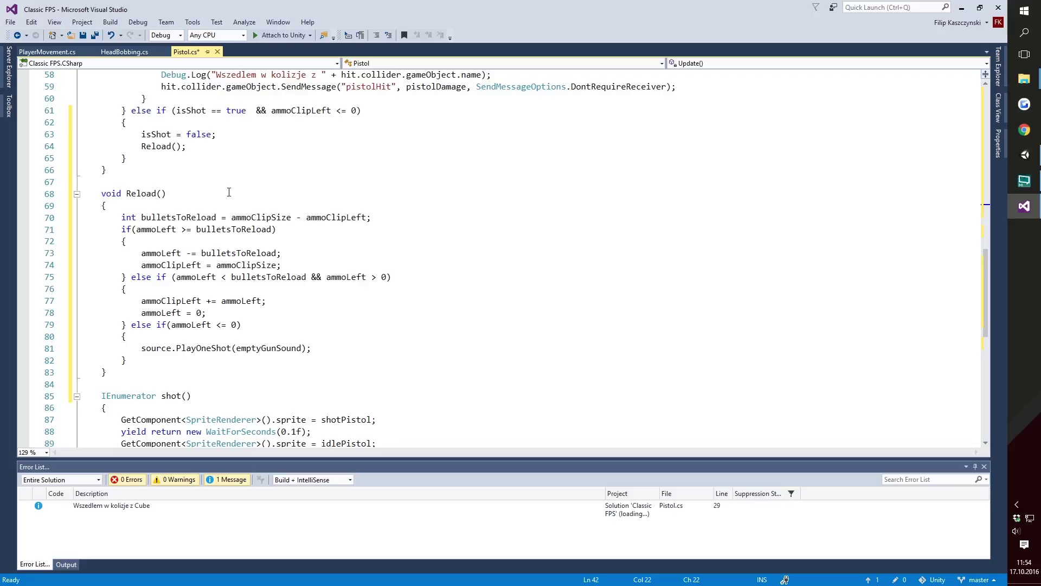
scroll(263, 241, up, 3)
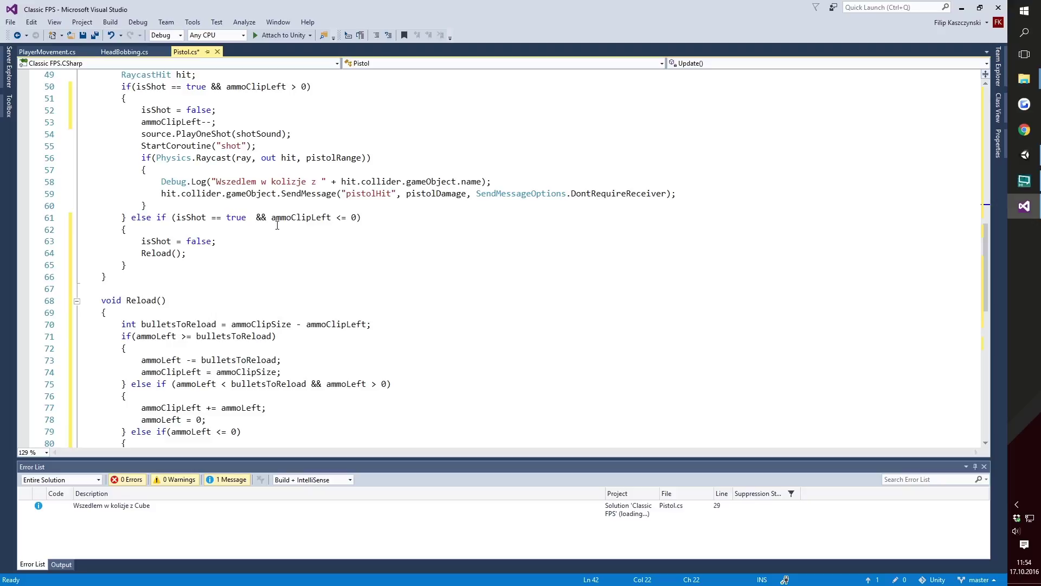
scroll(277, 225, down, 2)
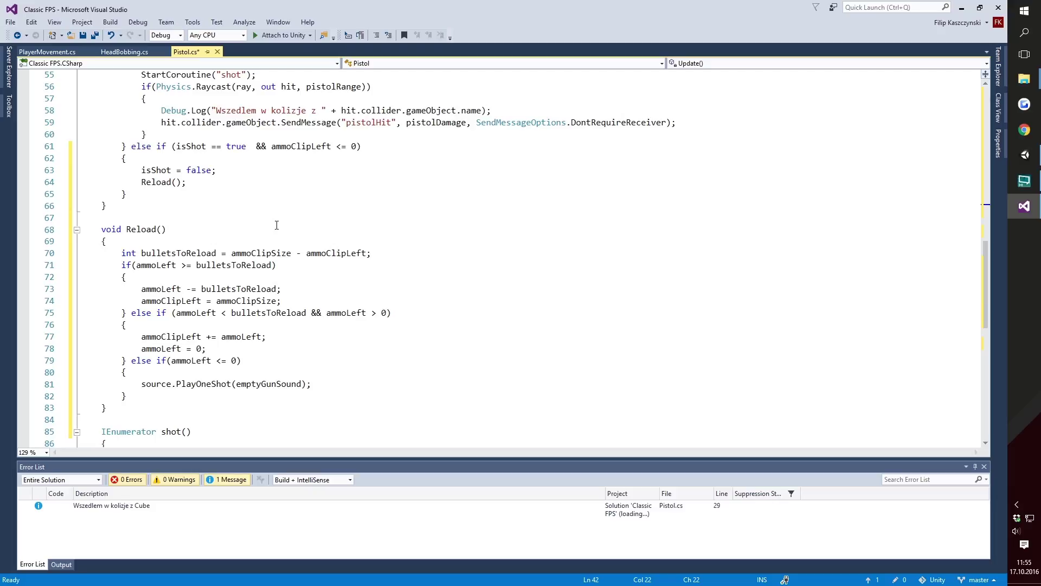
scroll(269, 299, down, 1)
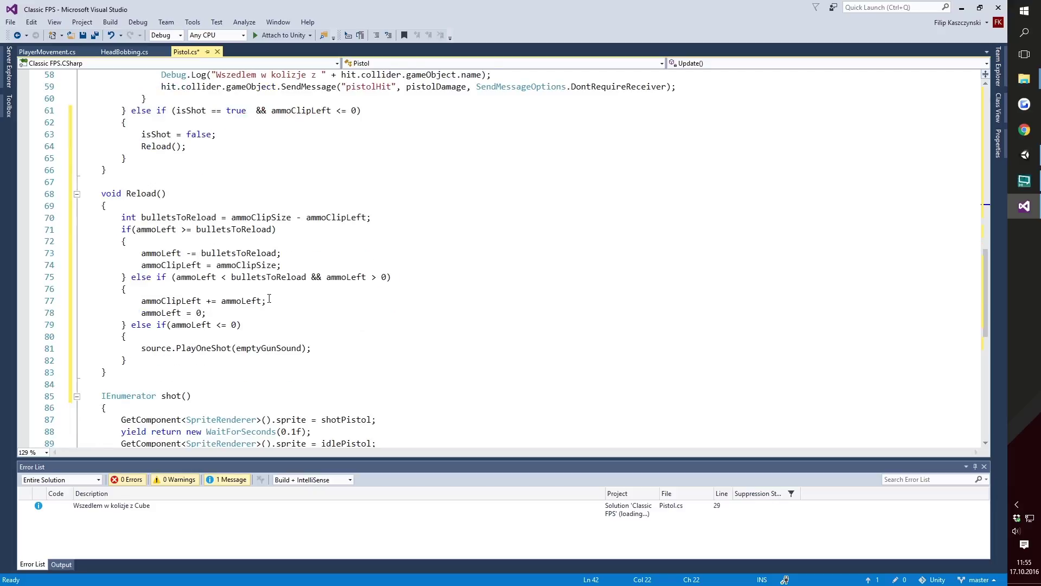
- Add StartCoroutine("ReloadWeapon"); to both the full-reload and partial-reload branches of Reload
click(211, 242)
key(Return)
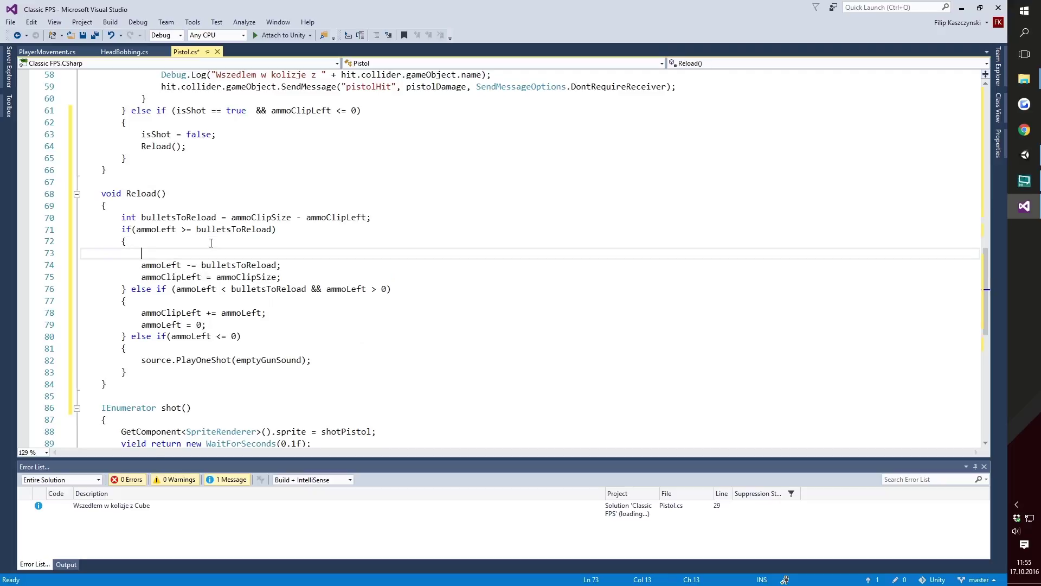
text(StartC)
key(Tab)
text((")
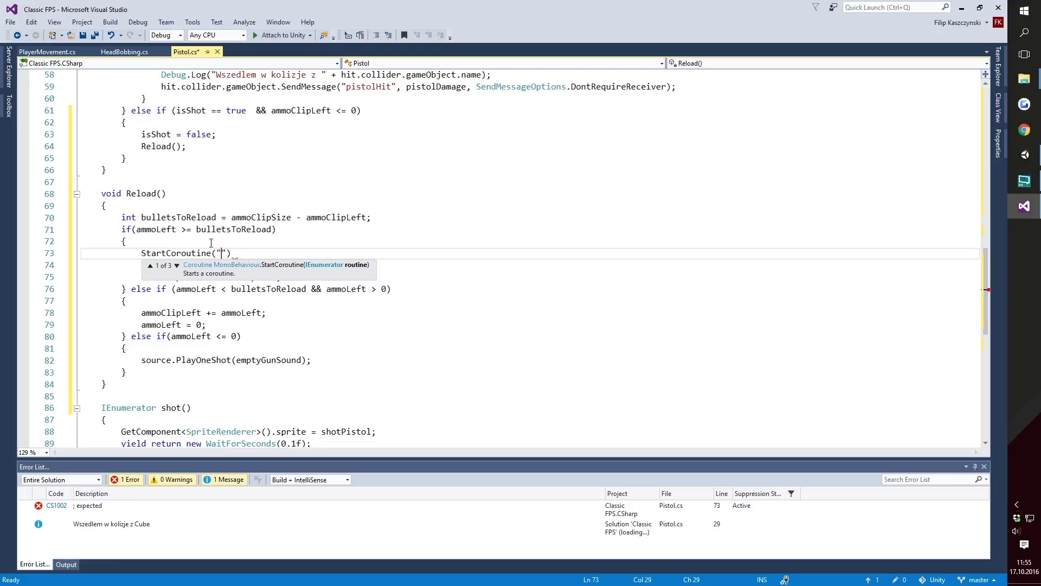
text(ReloadWeapon)
text(");)
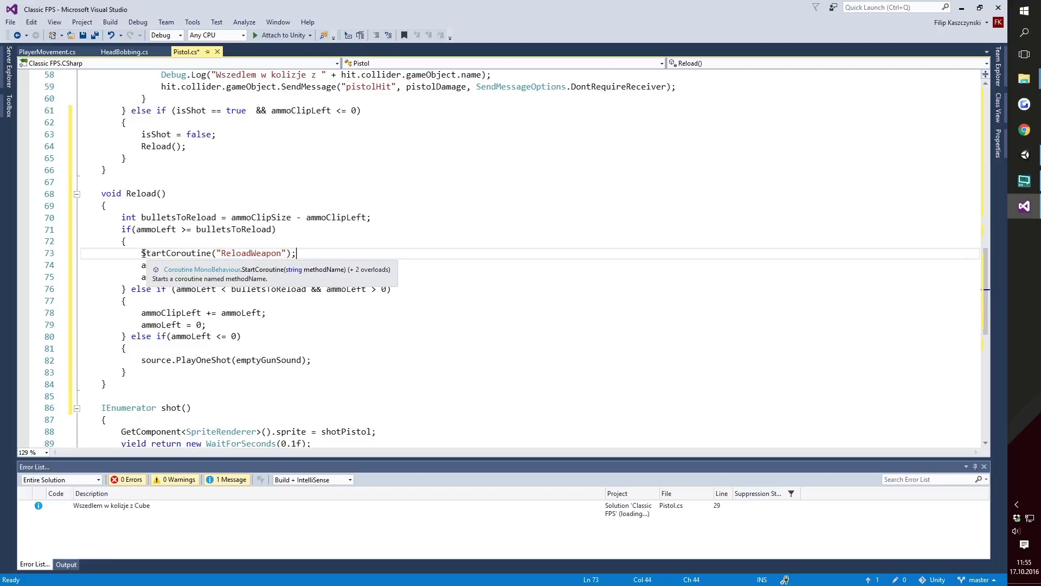
drag(296, 252, 141, 252)
key(ctrl+c)
click(165, 301)
key(Return)
key(ctrl+v)
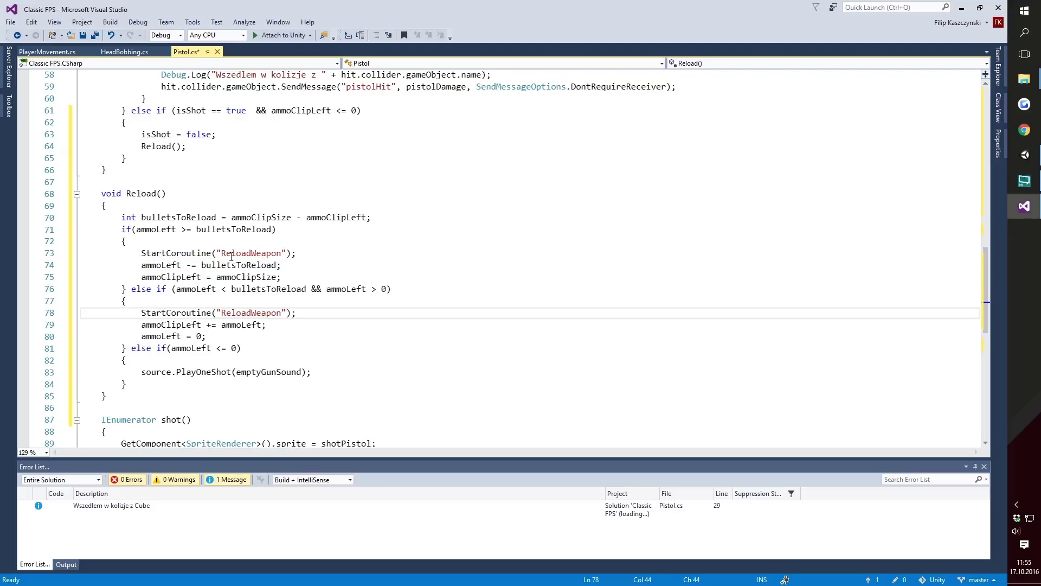
- Create an IEnumerator ReloadWeapon() coroutine containing yield return new WaitForSeconds(2);
scroll(231, 256, down, 2)
click(159, 331)
key(Return)
key(Return)
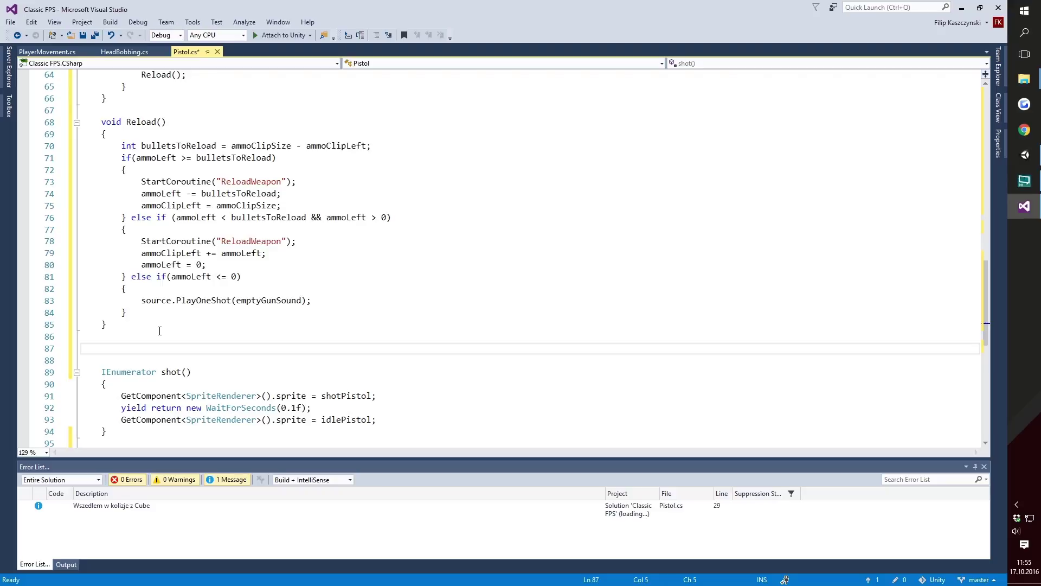
text(IE)
key(Tab)
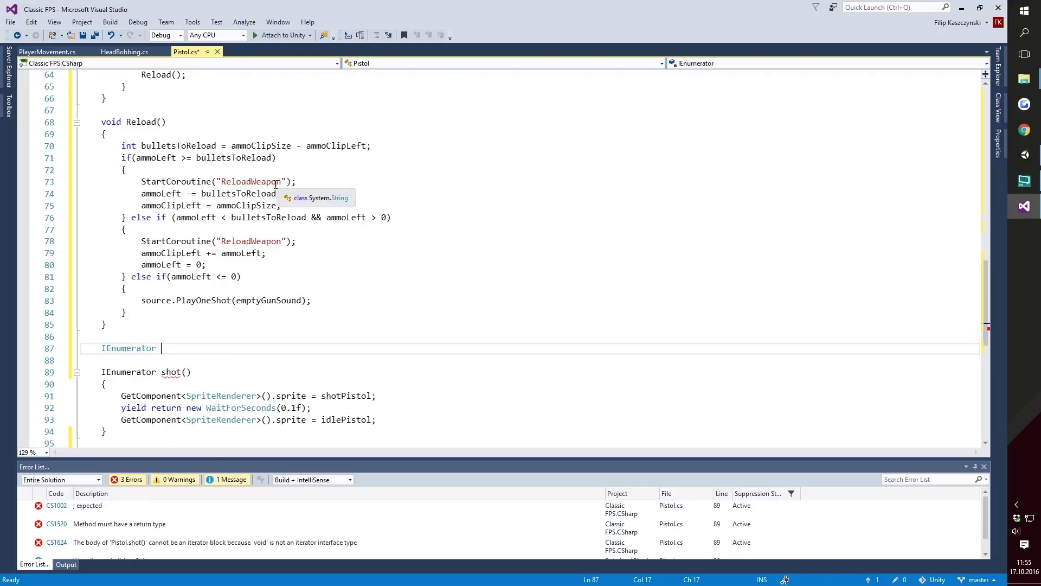
text(R)
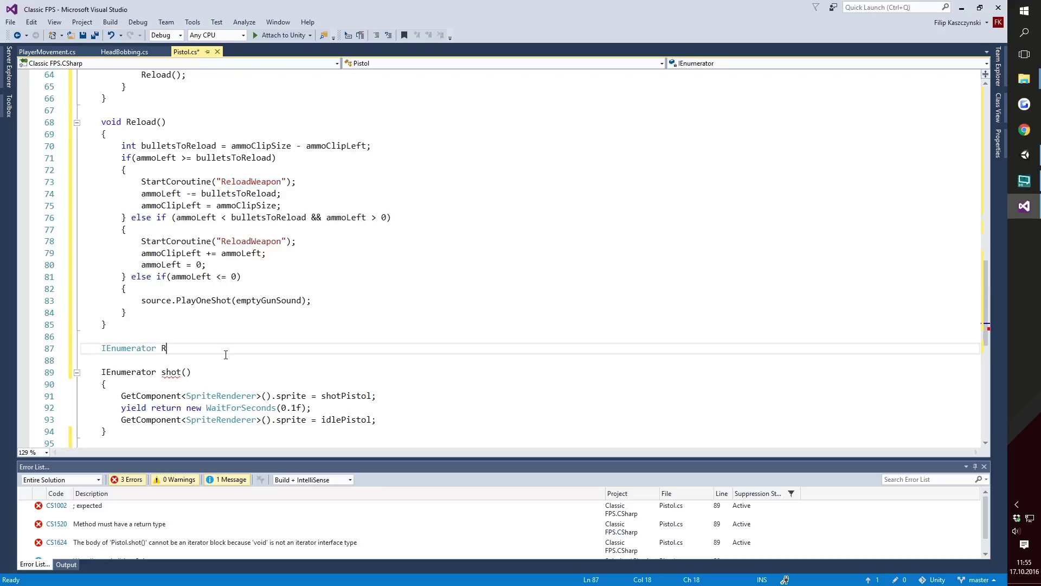
text(eloadWeapon)
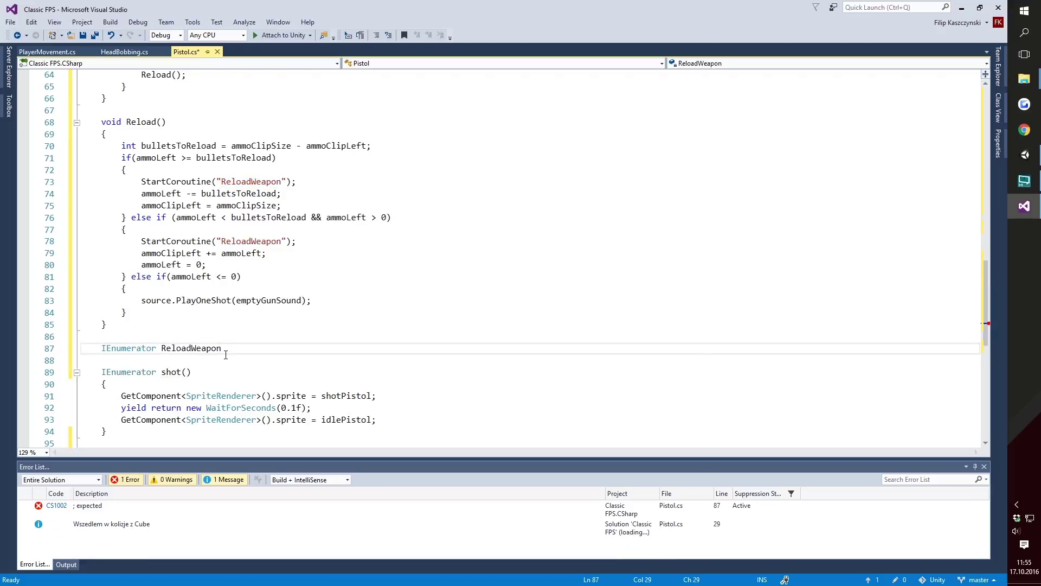
text(())
key(Return)
text({)
key(Return)
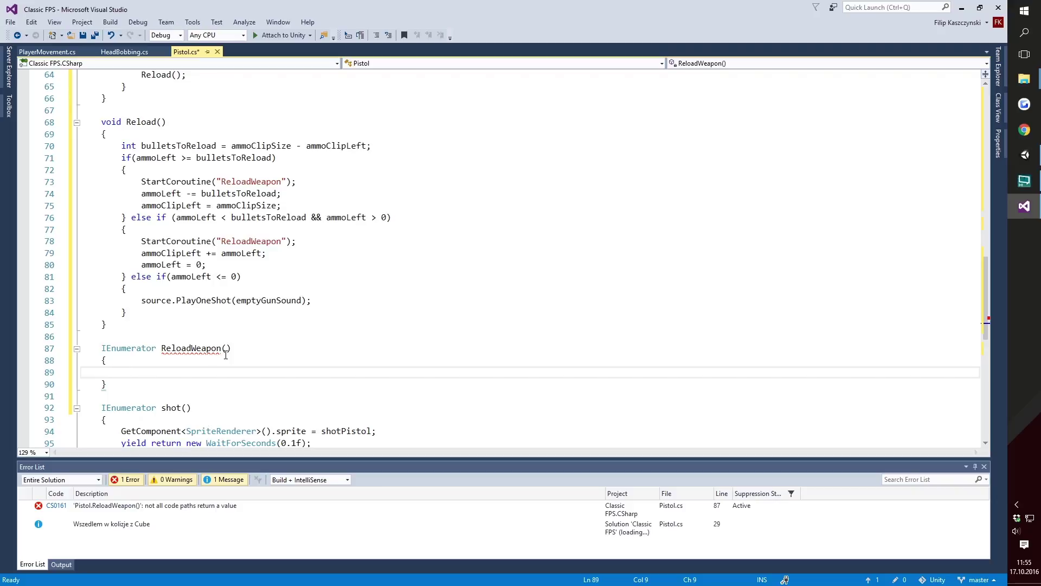
text(yield )
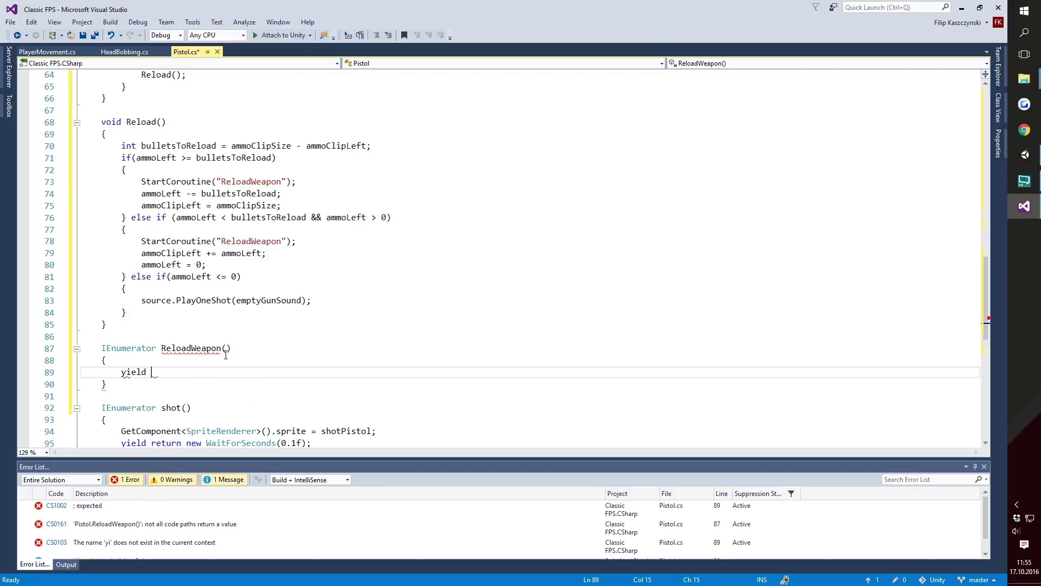
text(return new Wai)
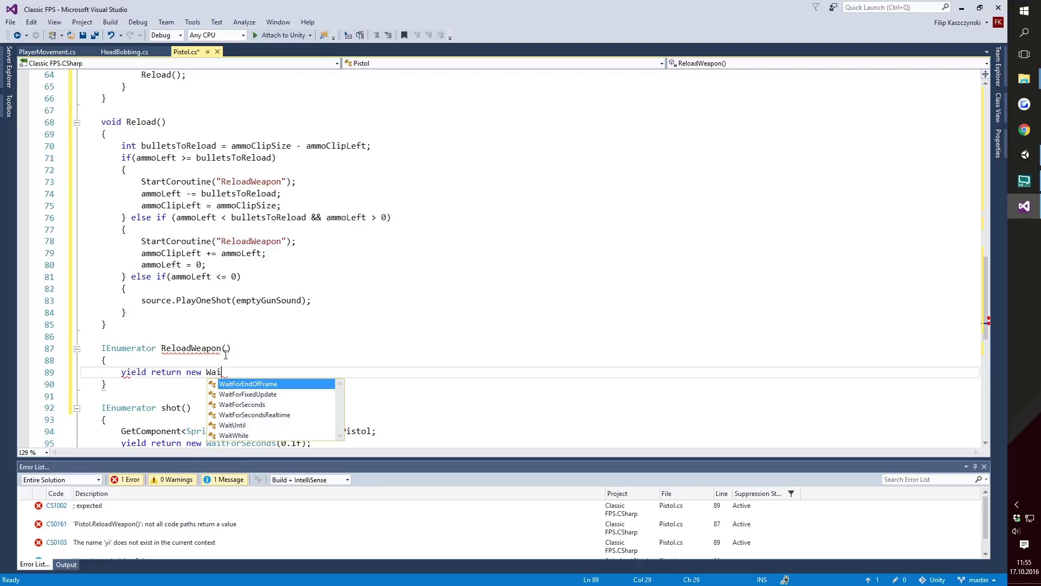
key(Down)
key(Down)
key(Tab)
text((2)
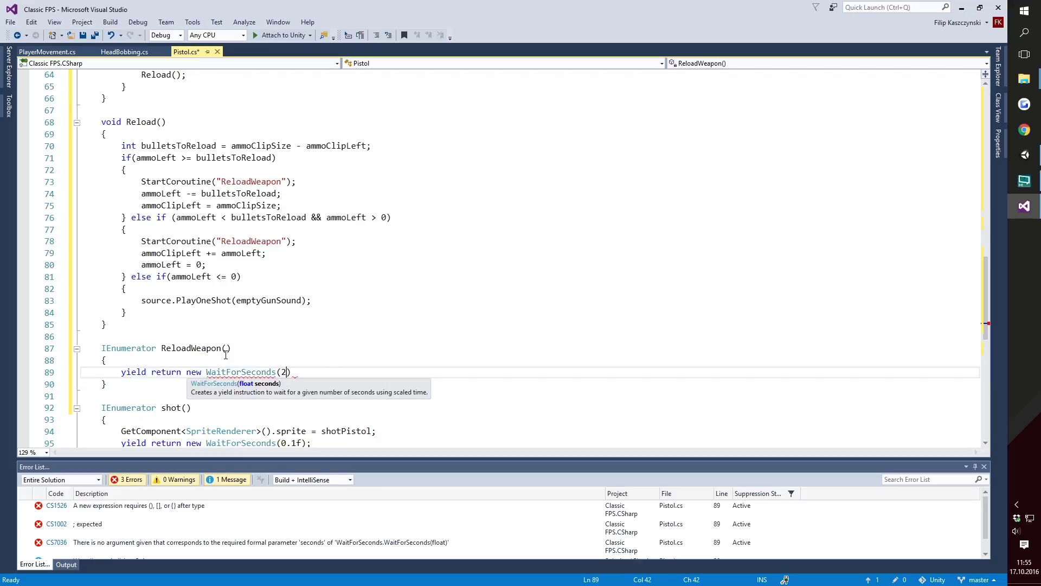
text();)
- Insert source.PlayOneShot(reloadSound); above the two-second wait
key(Home)
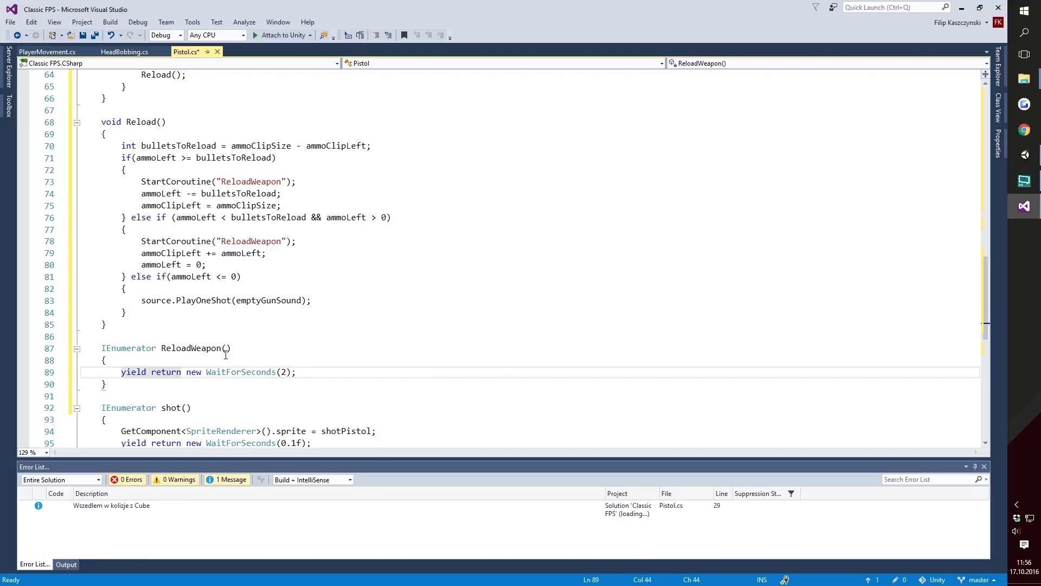
key(Return)
key(Up)
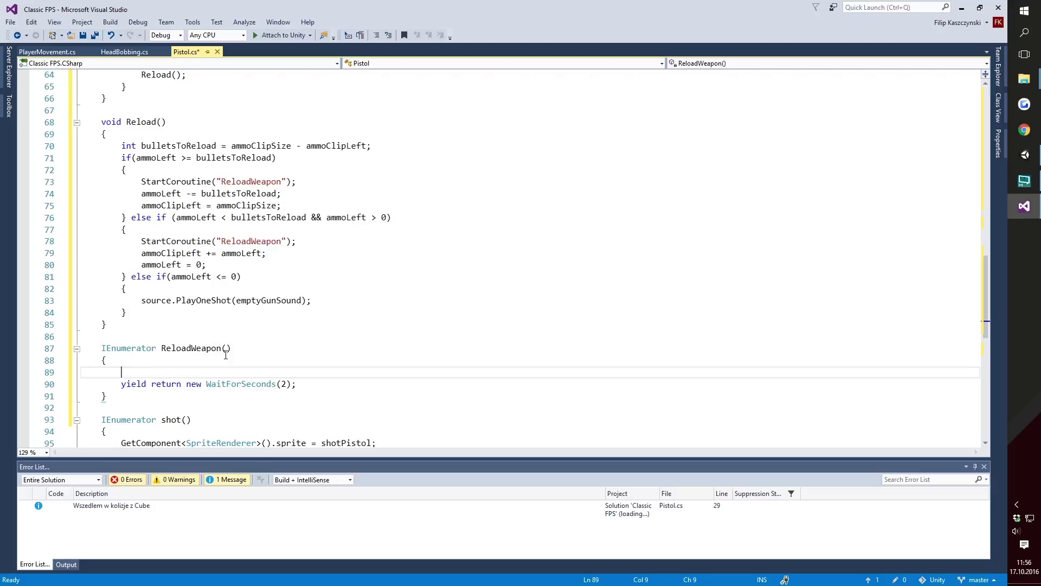
text(source.)
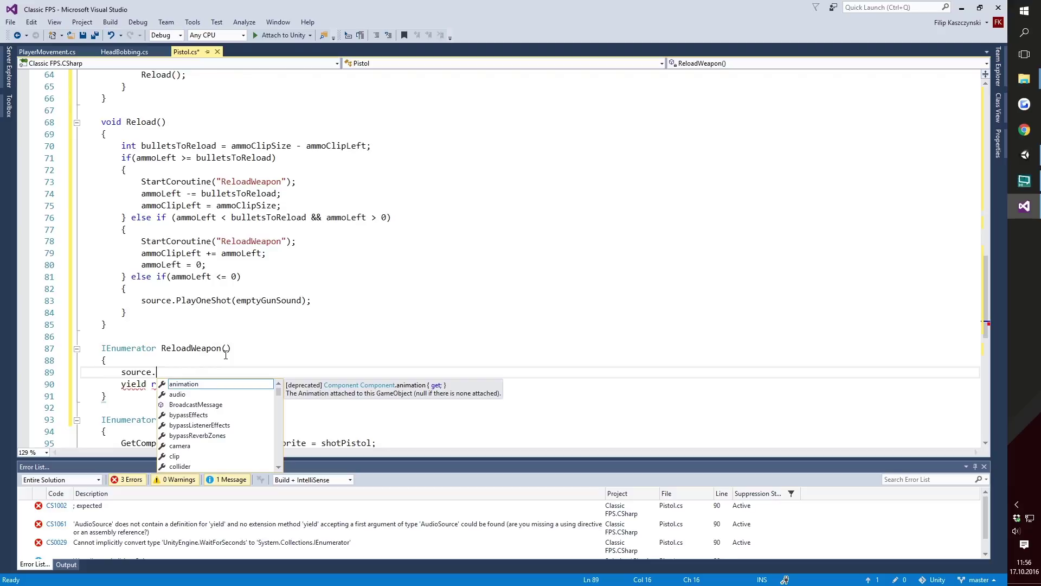
text(play)
key(Down)
text(()
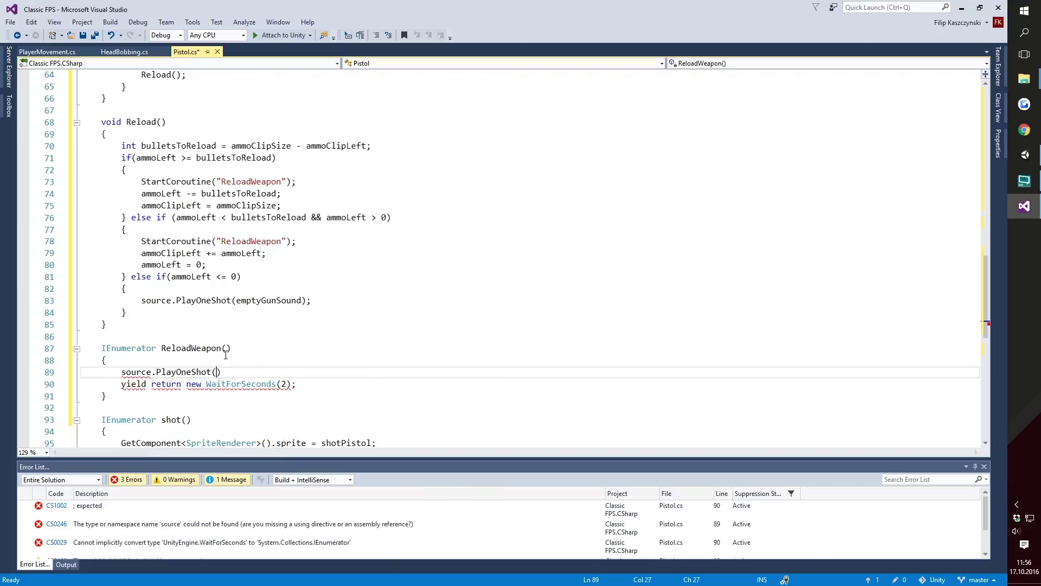
text(rea)
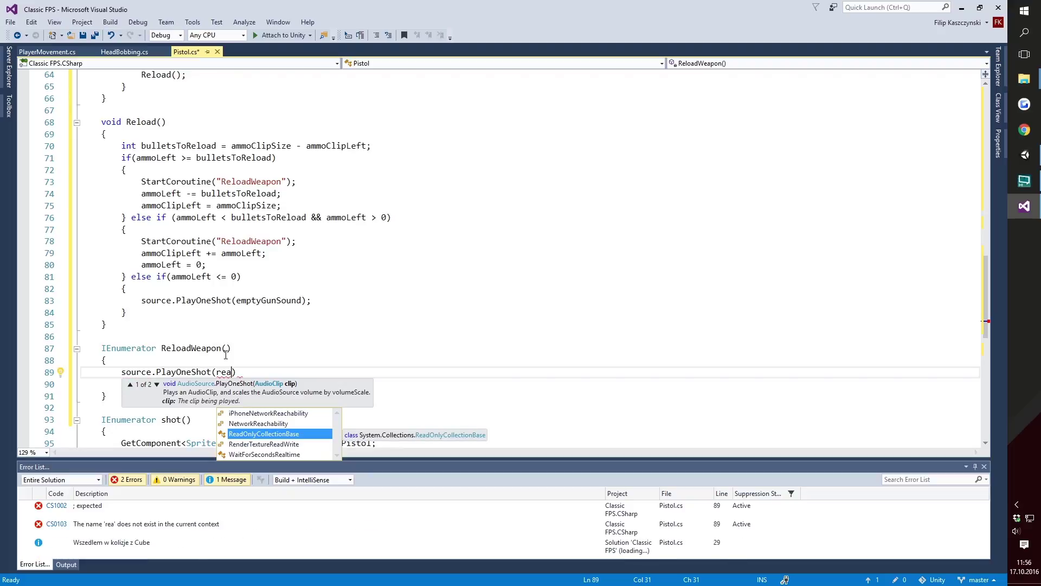
key(BackSpace)
key(BackSpace)
text(eload)
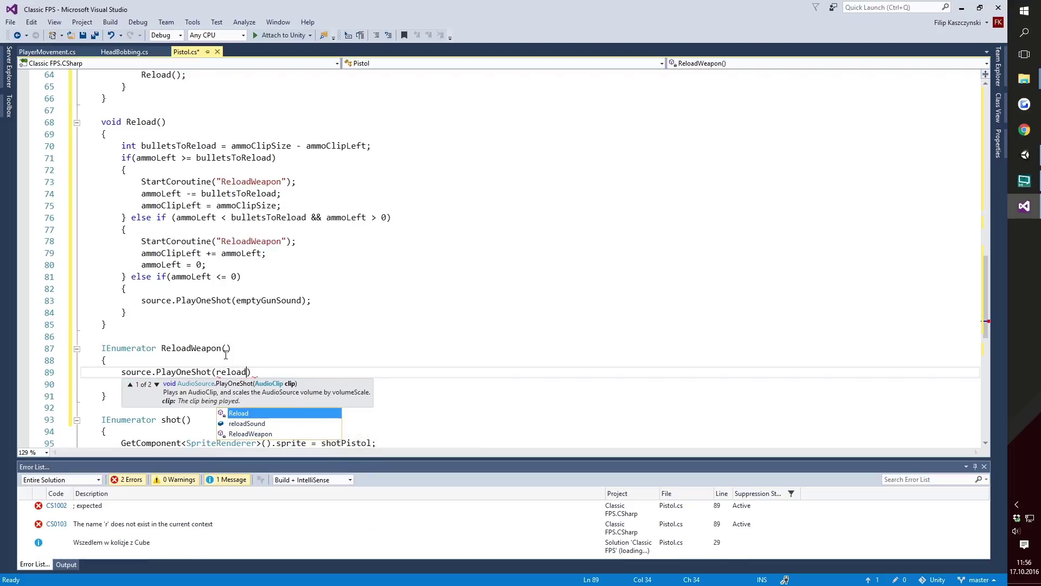
text(Sound);)
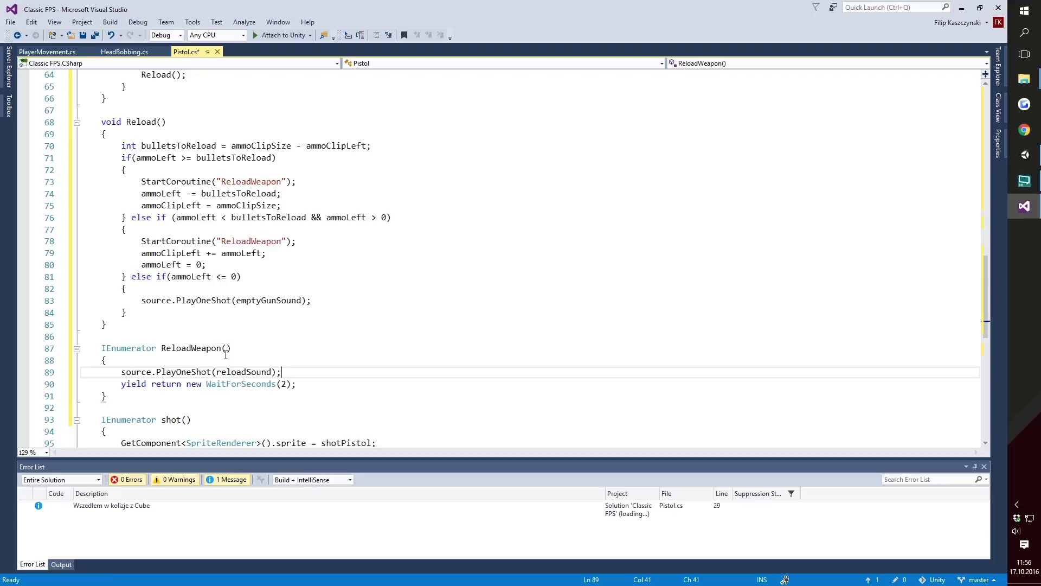
- Declare a bool isReloading; field below isShot
scroll(238, 232, up, 4)
scroll(244, 245, up, 6)
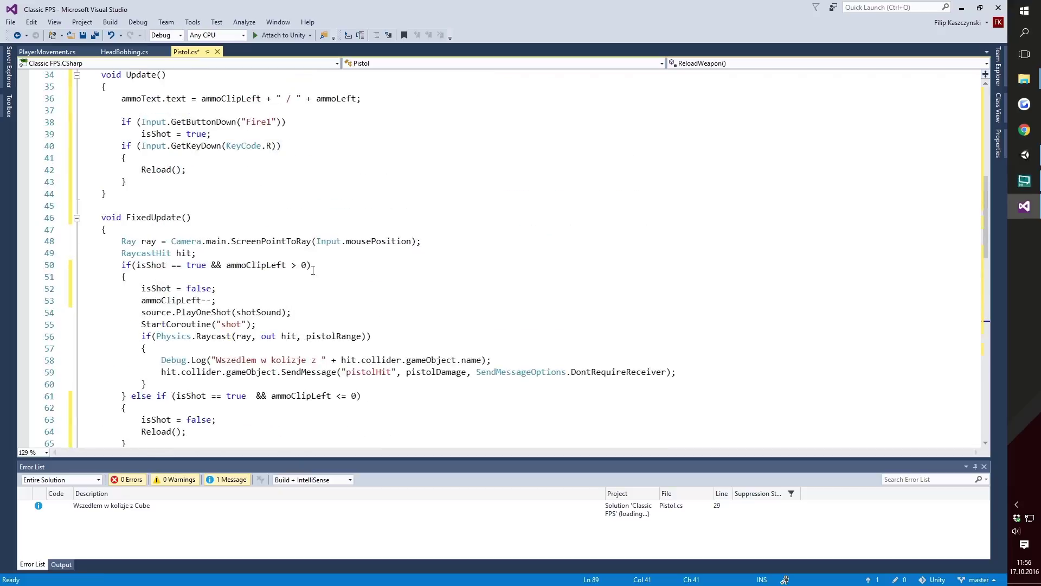
scroll(252, 255, up, 10)
click(209, 306)
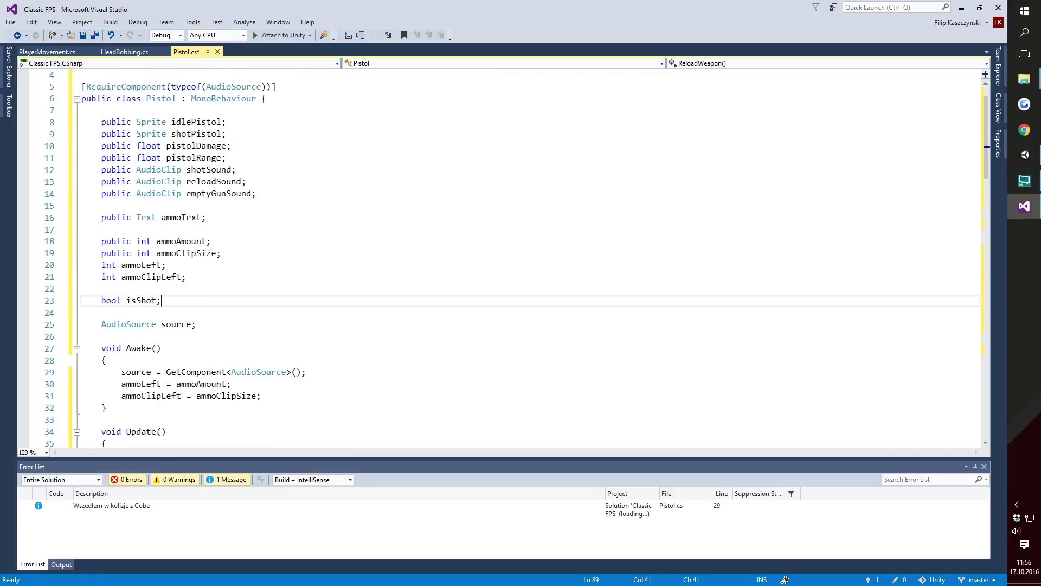
key(Return)
text(bool is)
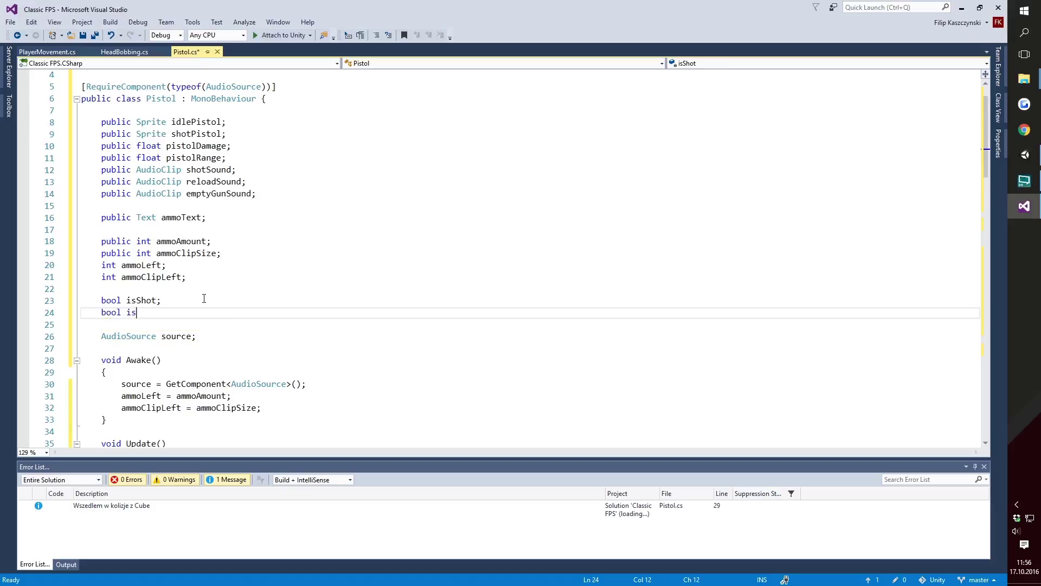
text(Reloading;)
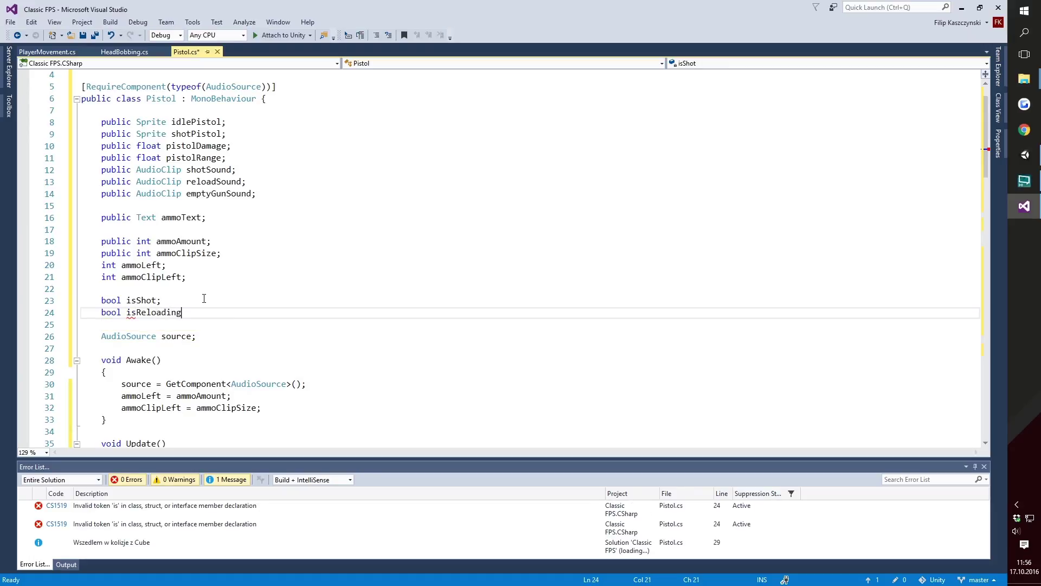
- Append && isReloading == false to the firing condition and to the auto-reload check
scroll(208, 301, down, 1)
scroll(212, 304, down, 4)
scroll(212, 305, down, 4)
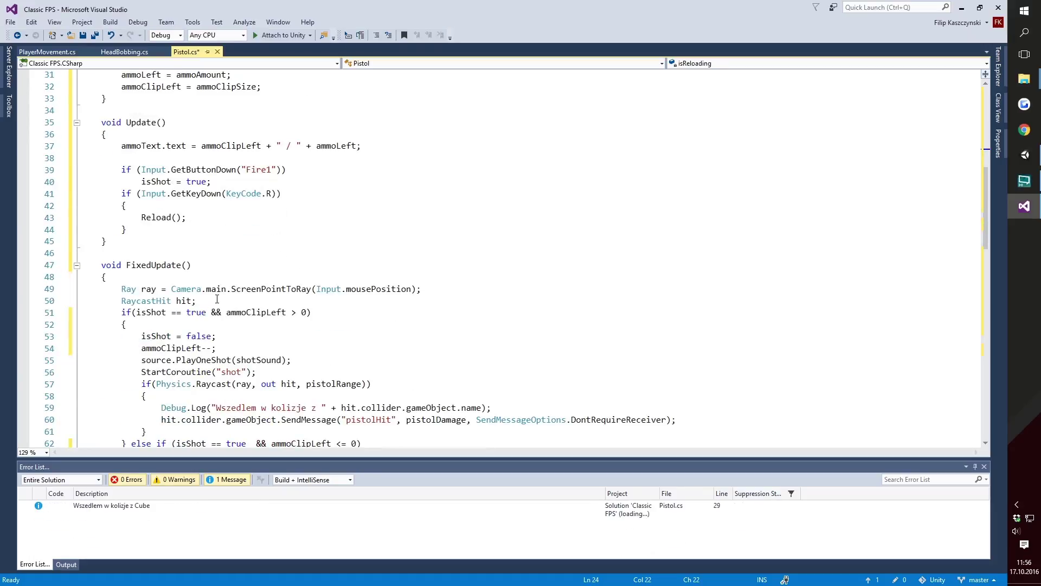
scroll(212, 305, down, 3)
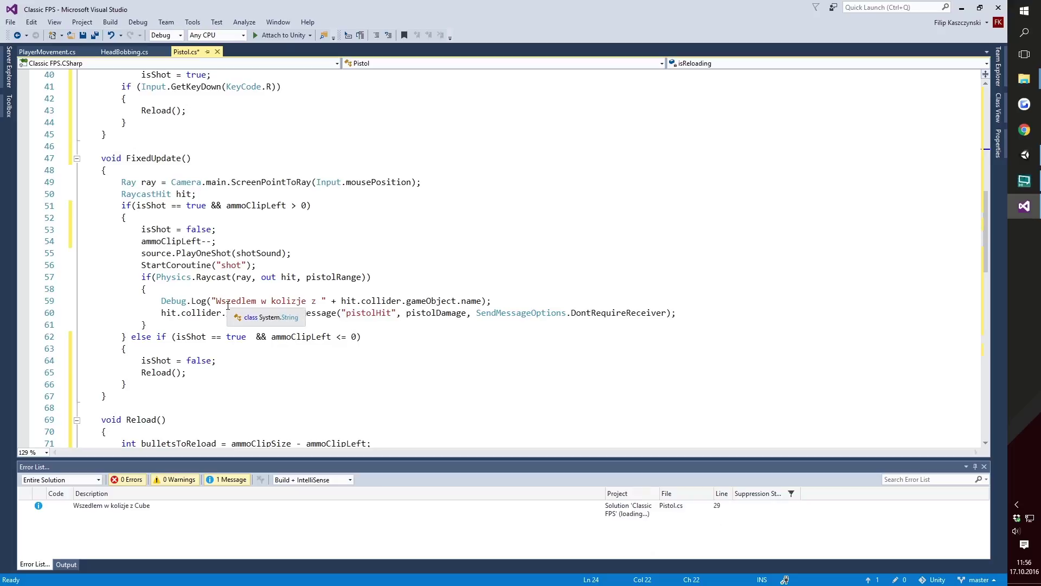
click(307, 207)
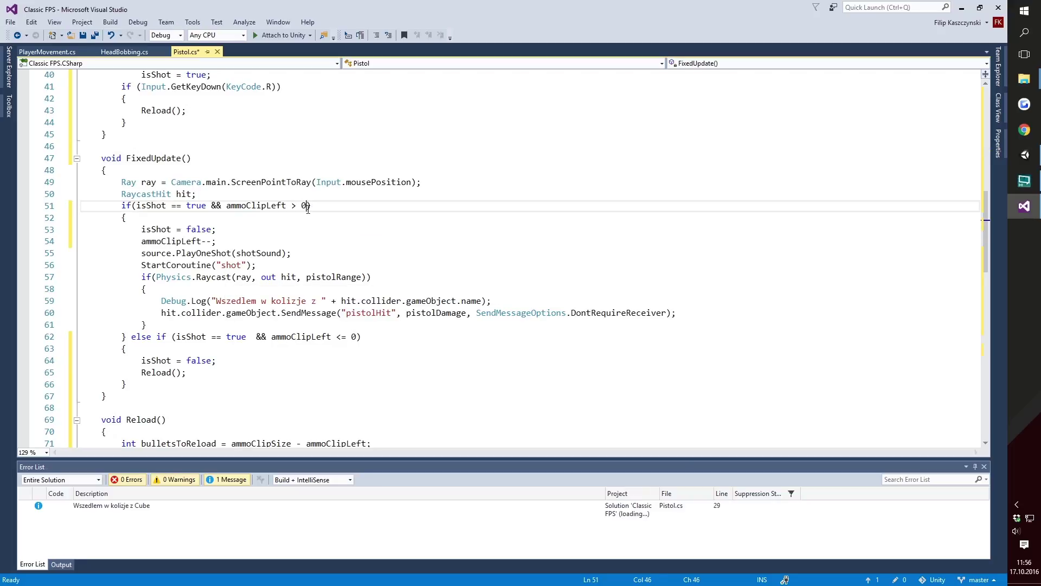
text()&& )
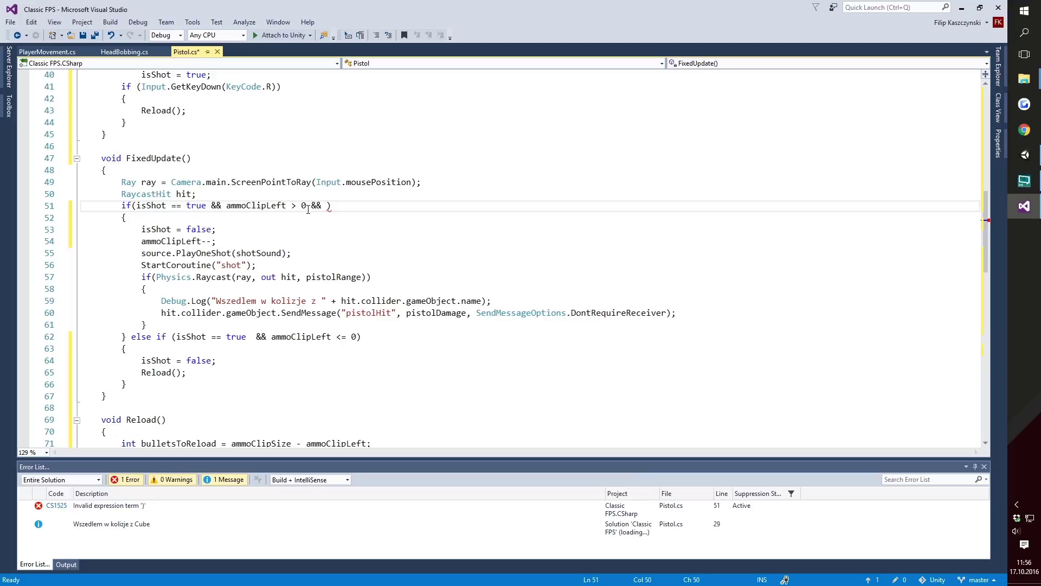
text(is)
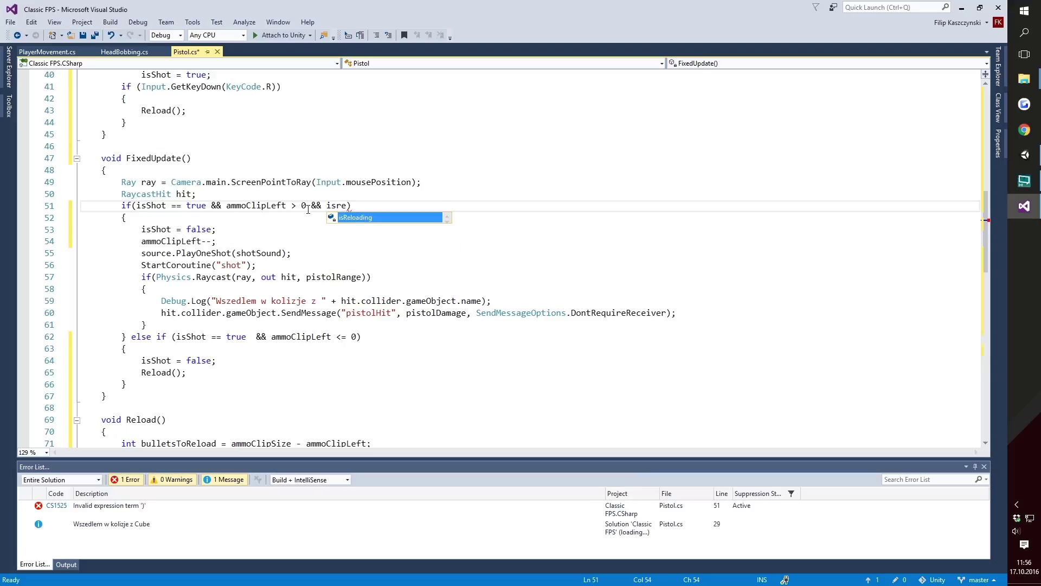
text(Reloading == false)
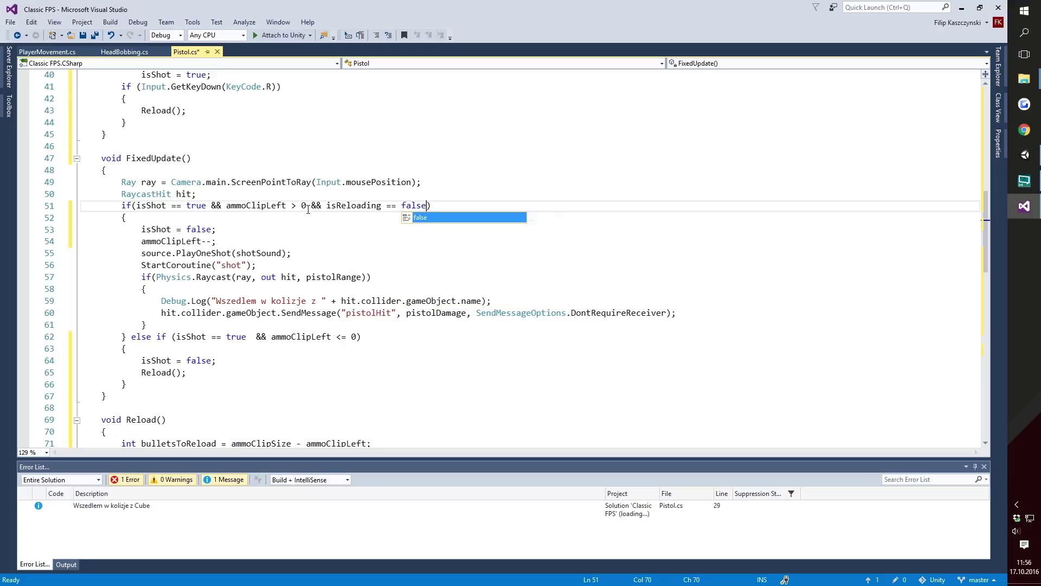
shift+click(307, 206)
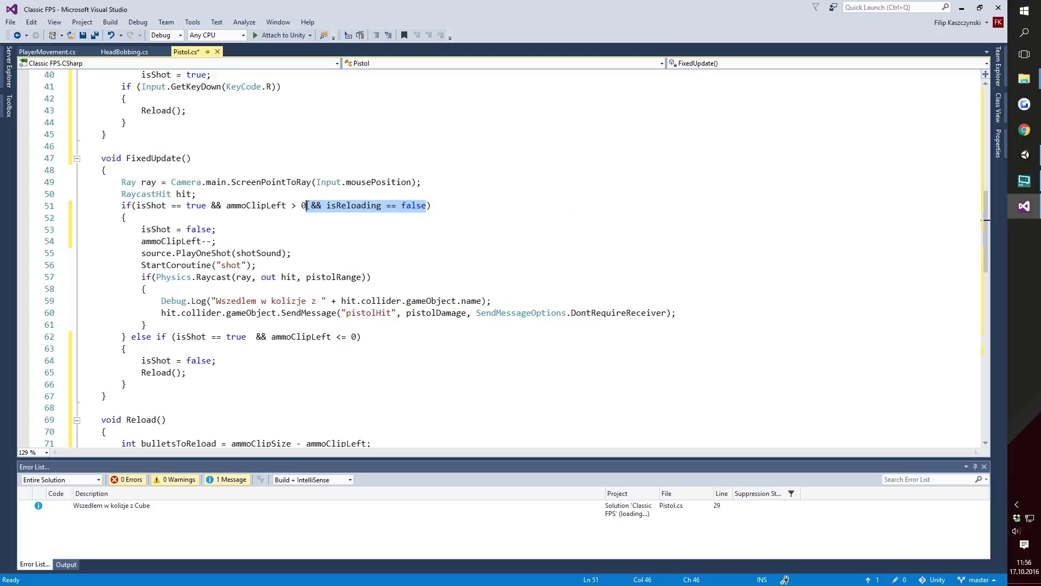
key(ctrl+c)
click(358, 336)
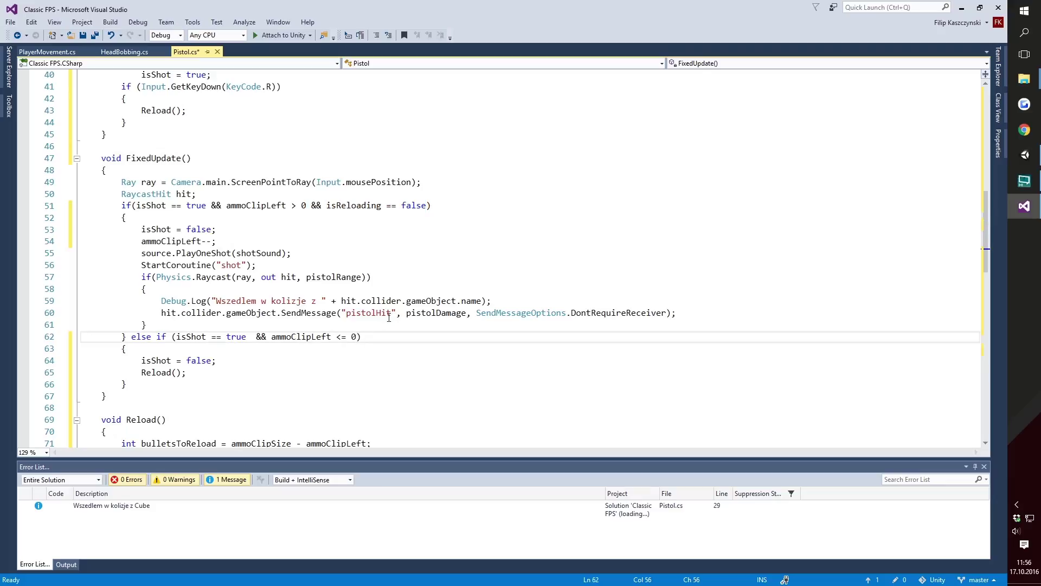
key(ctrl+v)
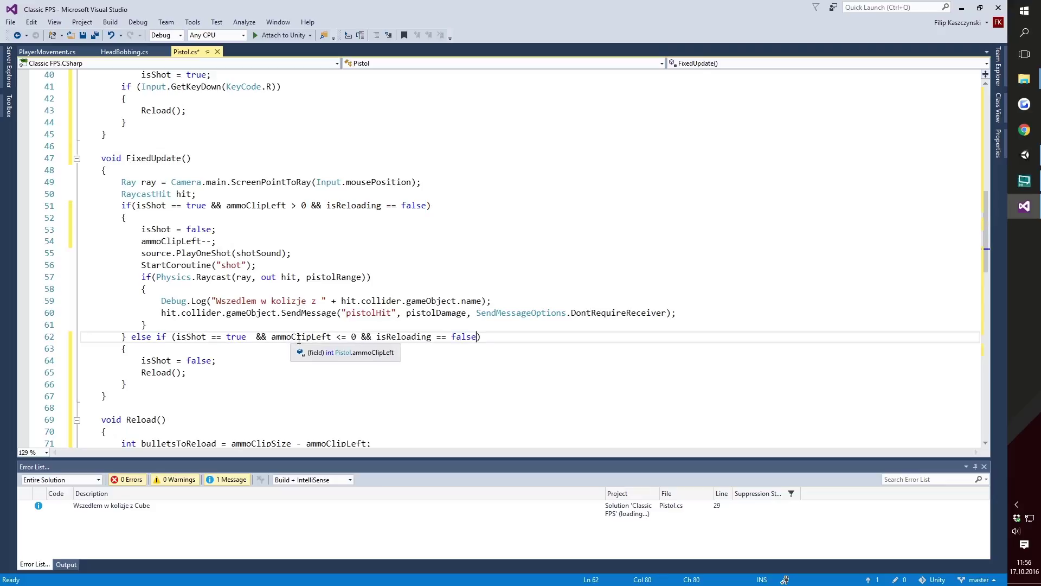
scroll(299, 340, down, 4)
scroll(296, 326, down, 4)
scroll(296, 326, up, 1)
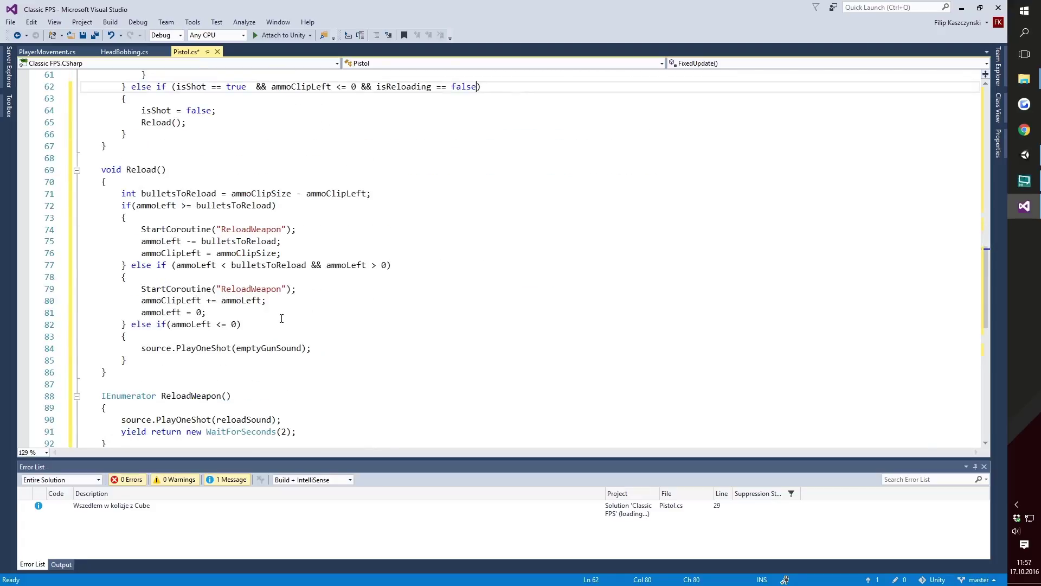
scroll(279, 309, down, 2)
- Set isReloading = true; at the start of ReloadWeapon and isReloading = false; after the wait
click(182, 336)
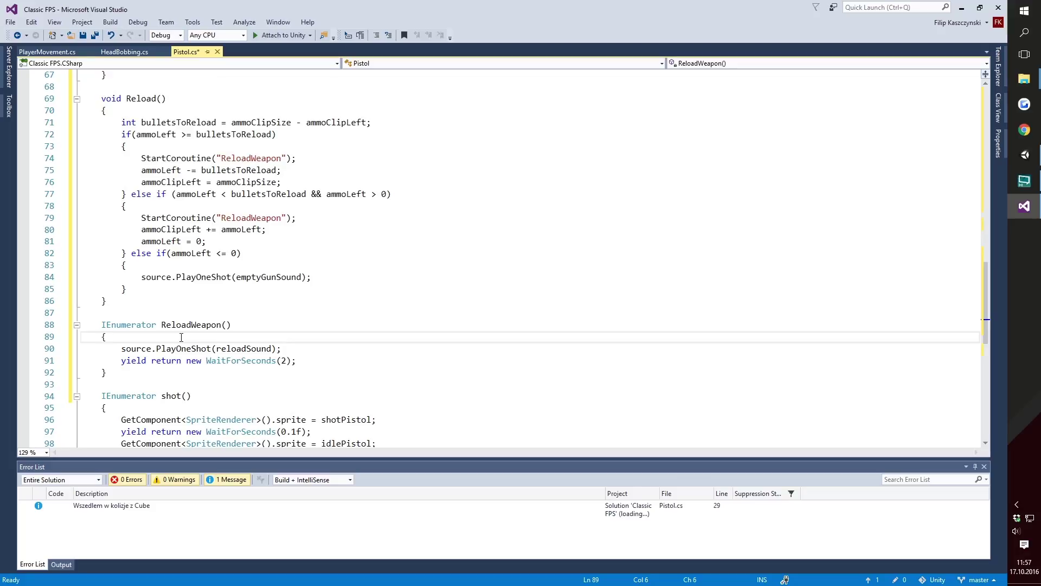
key(Return)
text(isReloading)
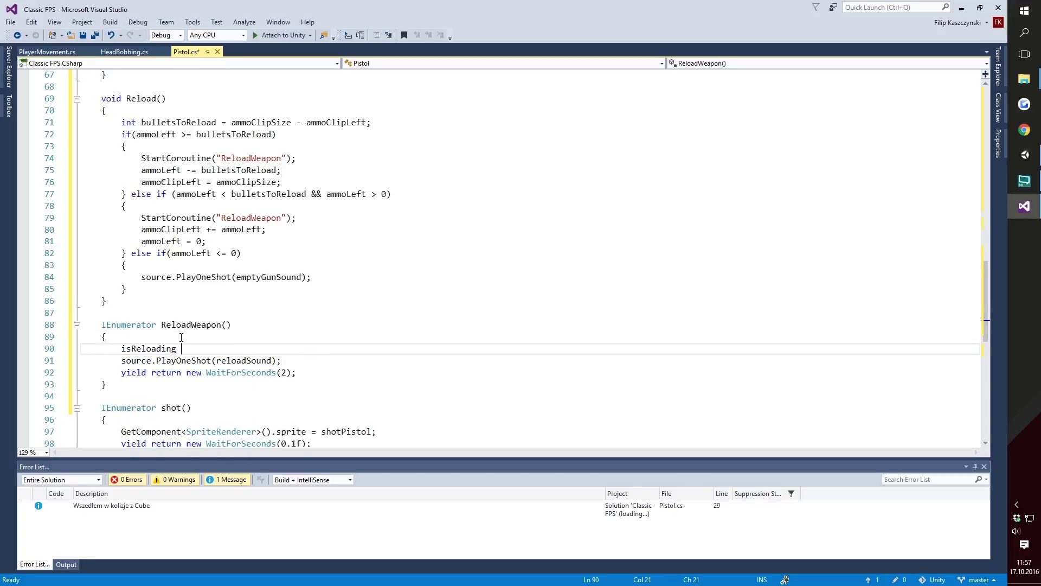
text( = true;)
click(315, 370)
key(Return)
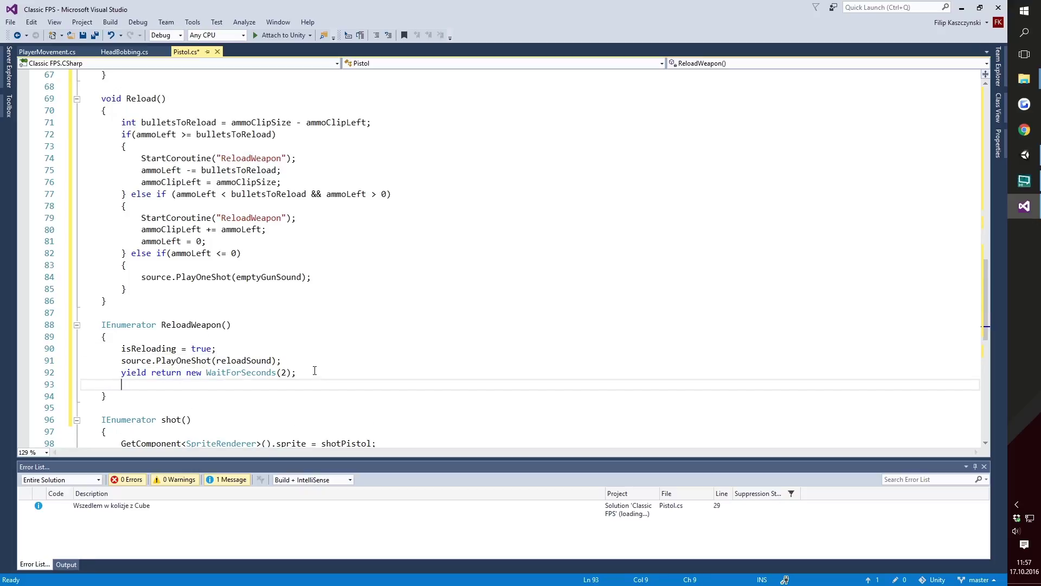
text(isReloading = )
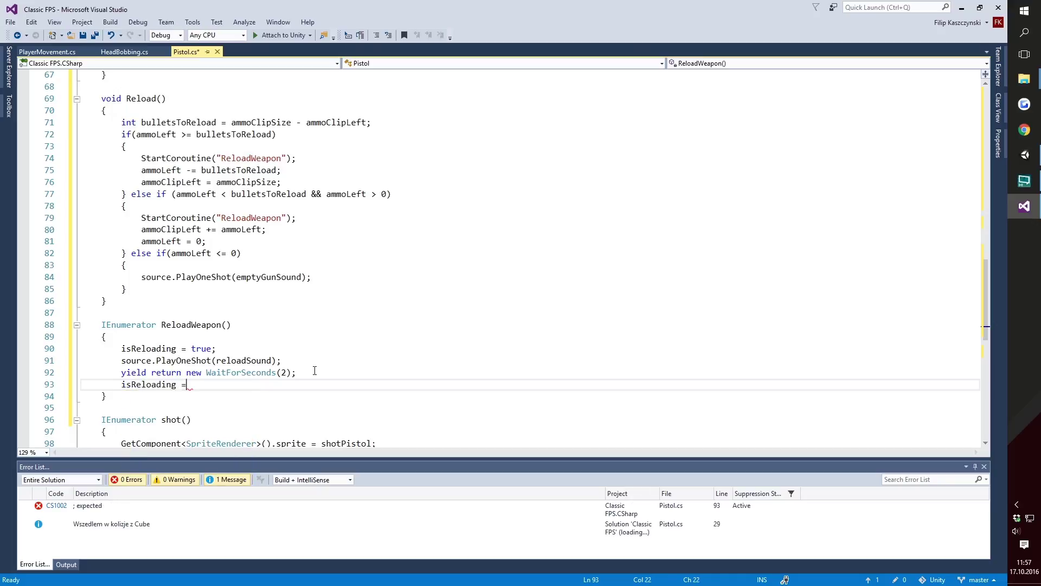
text(false;)
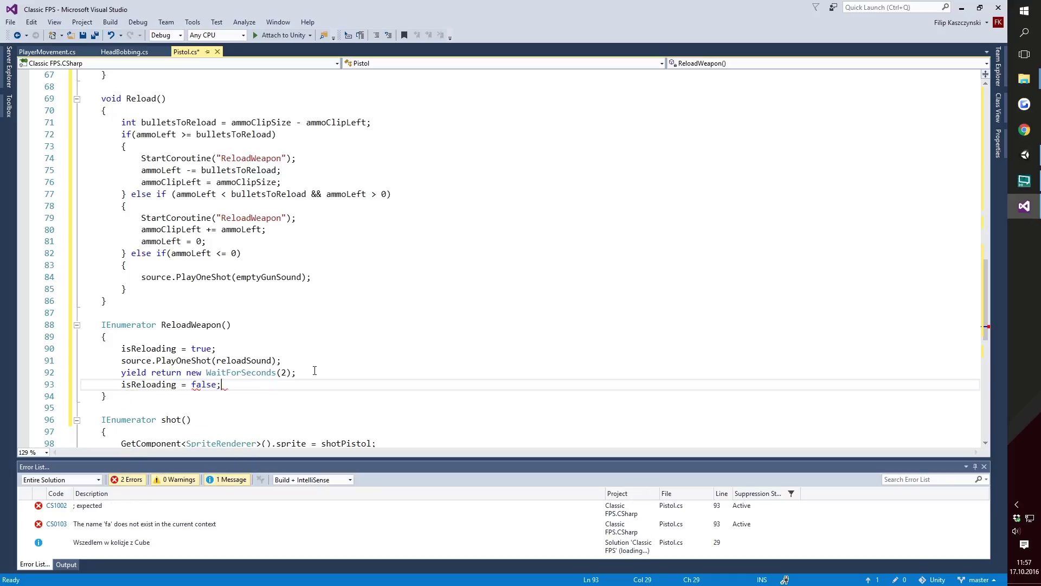
- Save Pistol.cs and review the script
key(ctrl+s)
scroll(373, 274, down, 4)
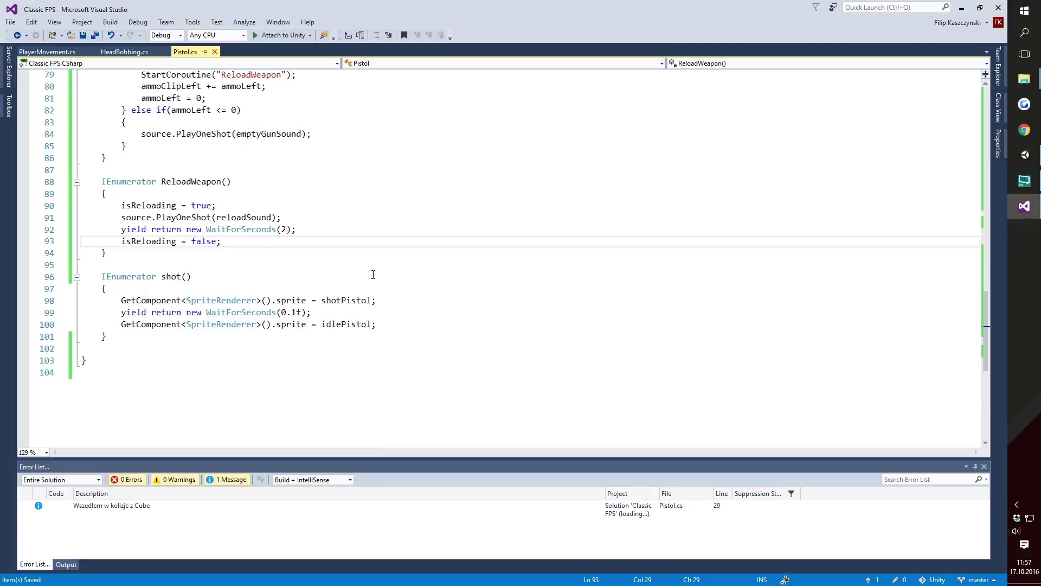
scroll(373, 274, up, 3)
scroll(373, 275, up, 2)
scroll(374, 274, up, 2)
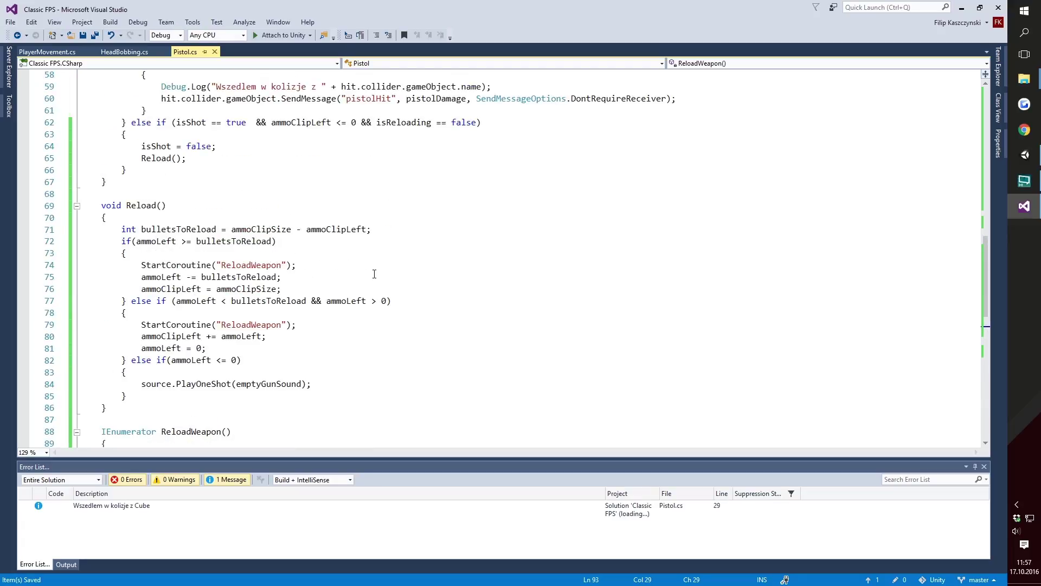
scroll(374, 274, up, 4)
scroll(374, 274, up, 3)
scroll(391, 271, up, 2)
scroll(415, 268, up, 2)
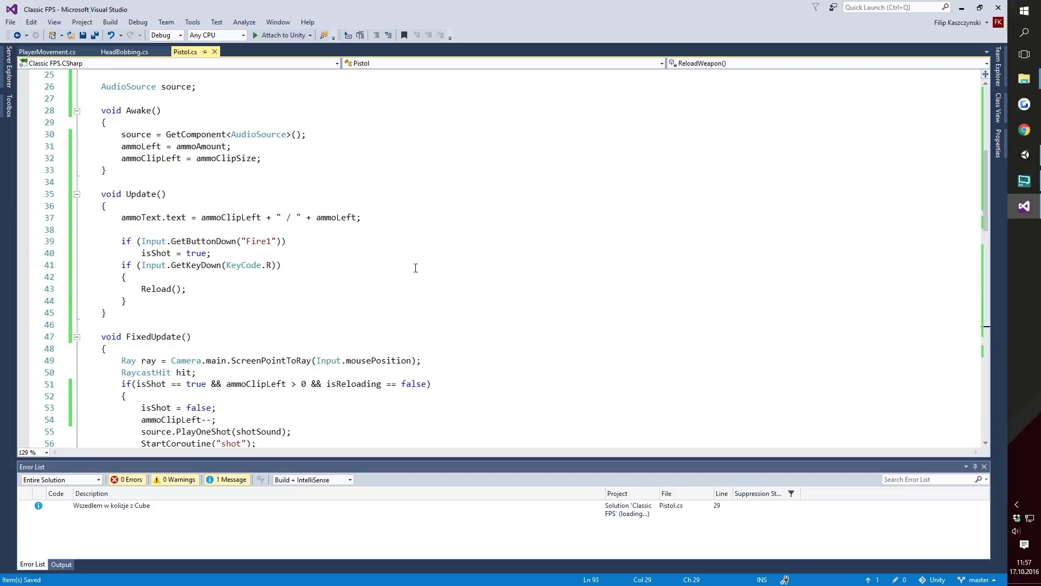
- Back in Unity, switch the Scene view to 3D and select the myHand object
click(1024, 155)
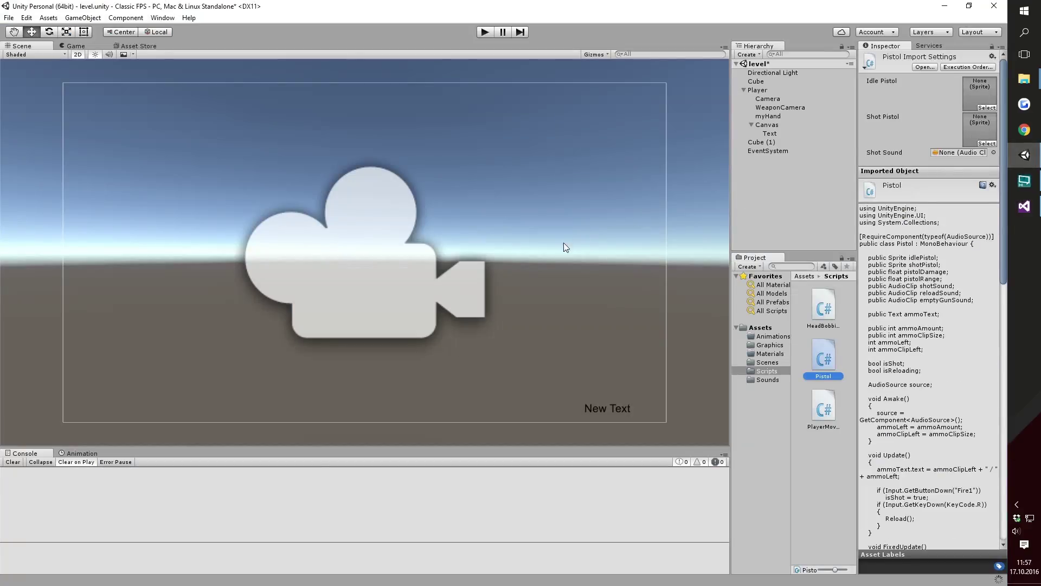
click(198, 99)
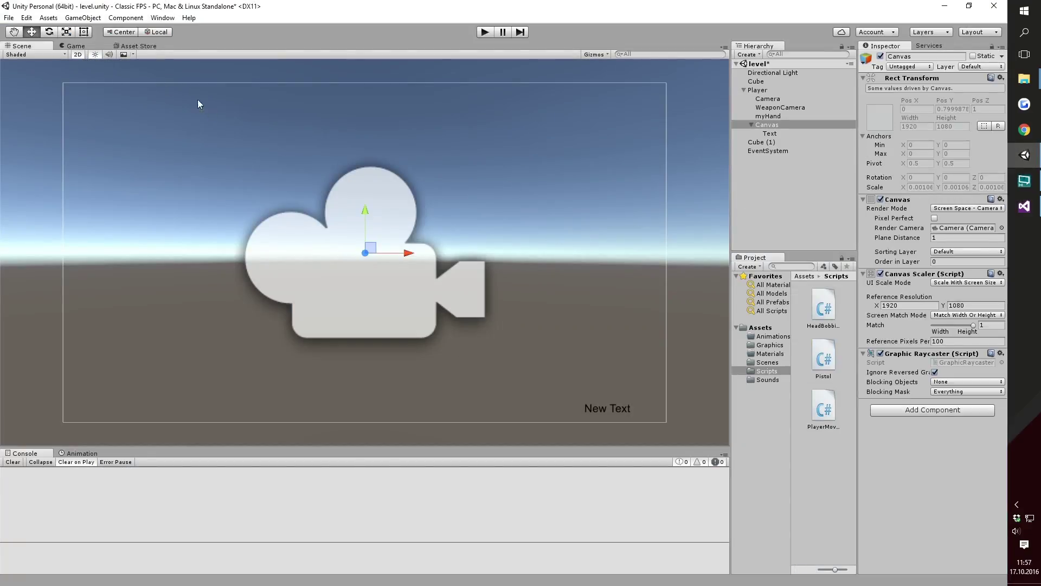
click(79, 54)
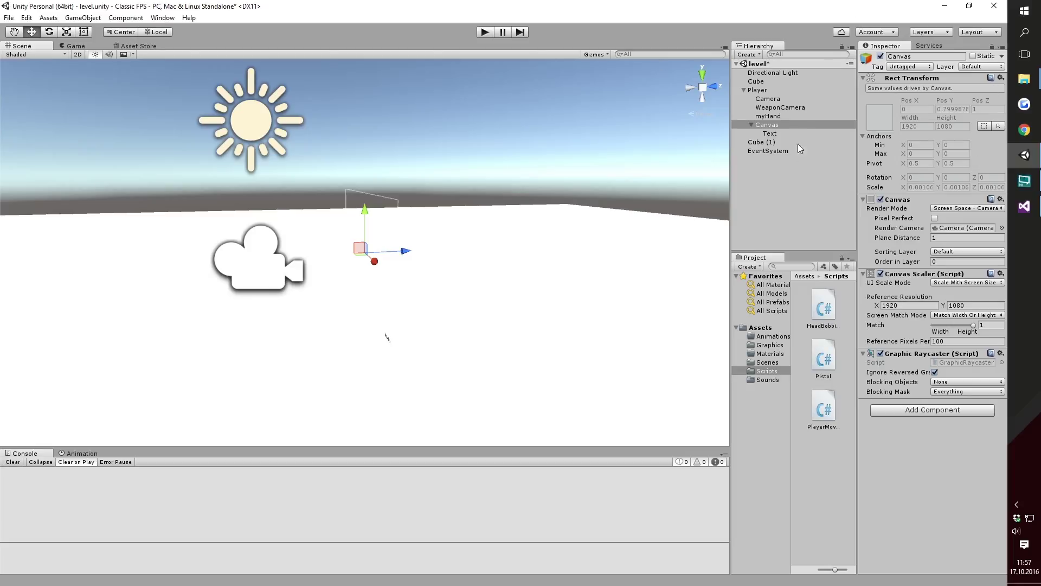
click(792, 116)
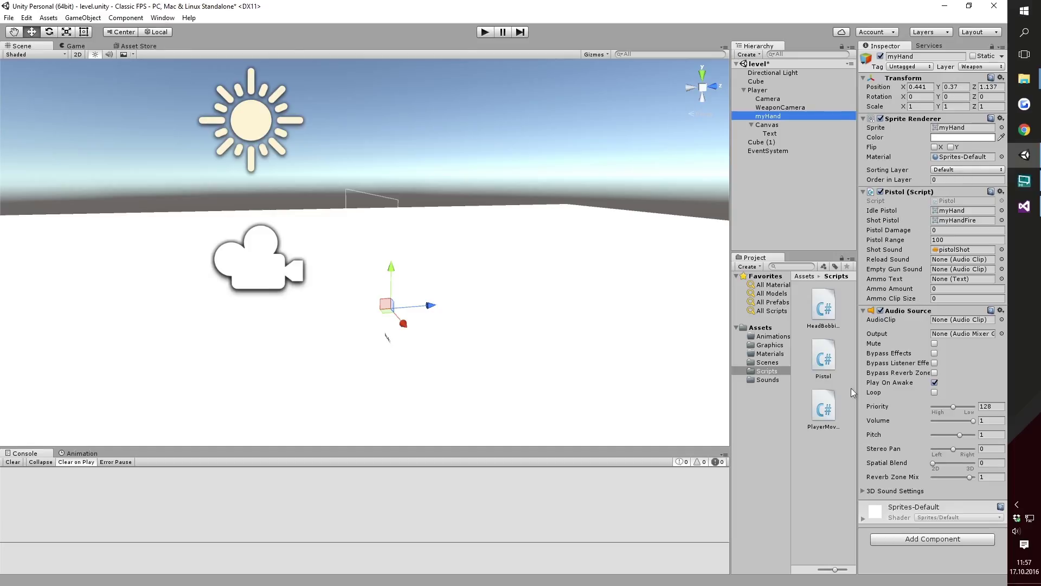
- Assign Reload and EmptyGun sounds and the Text object, then set Ammo Amount 20 and Clip Size 6
click(779, 369)
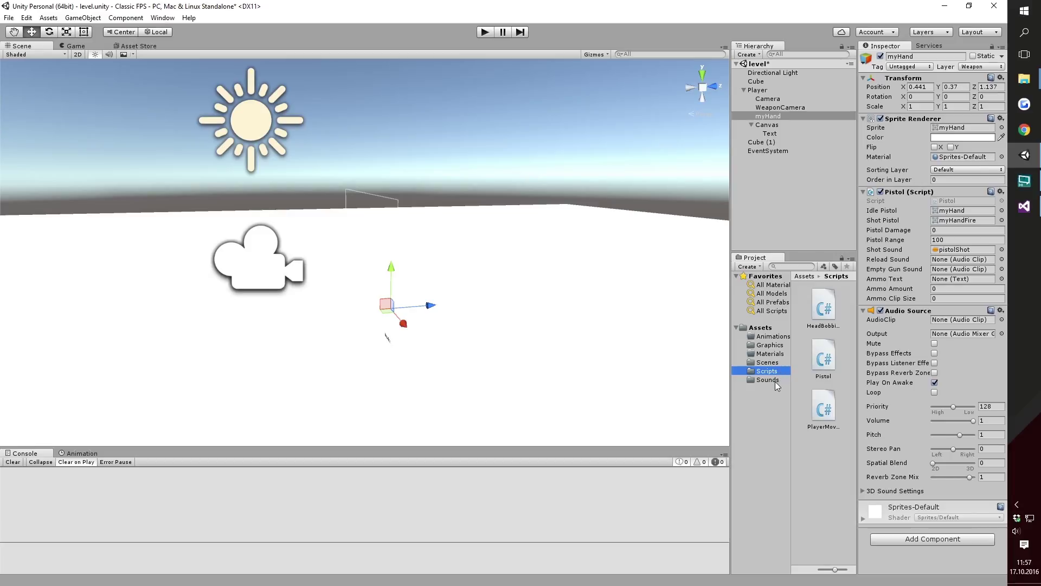
click(774, 380)
drag(824, 404, 952, 262)
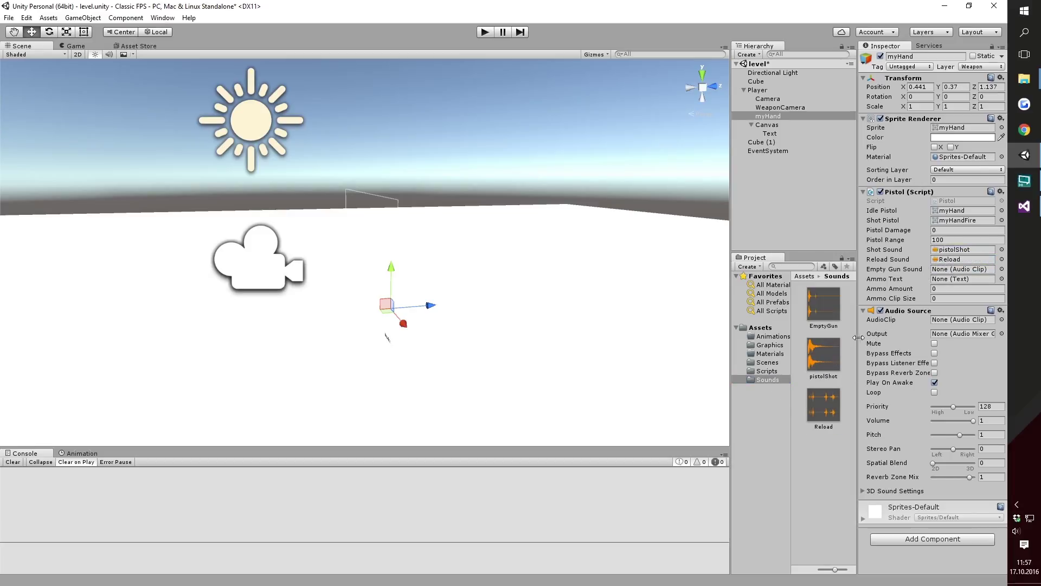
drag(825, 314, 941, 269)
drag(769, 134, 958, 274)
click(957, 291)
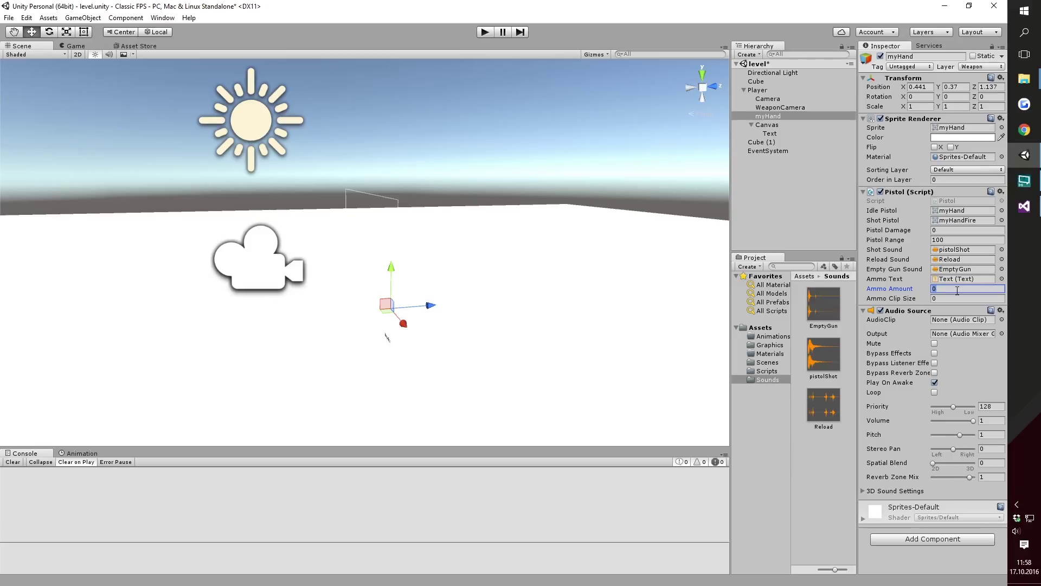
text(20)
click(949, 298)
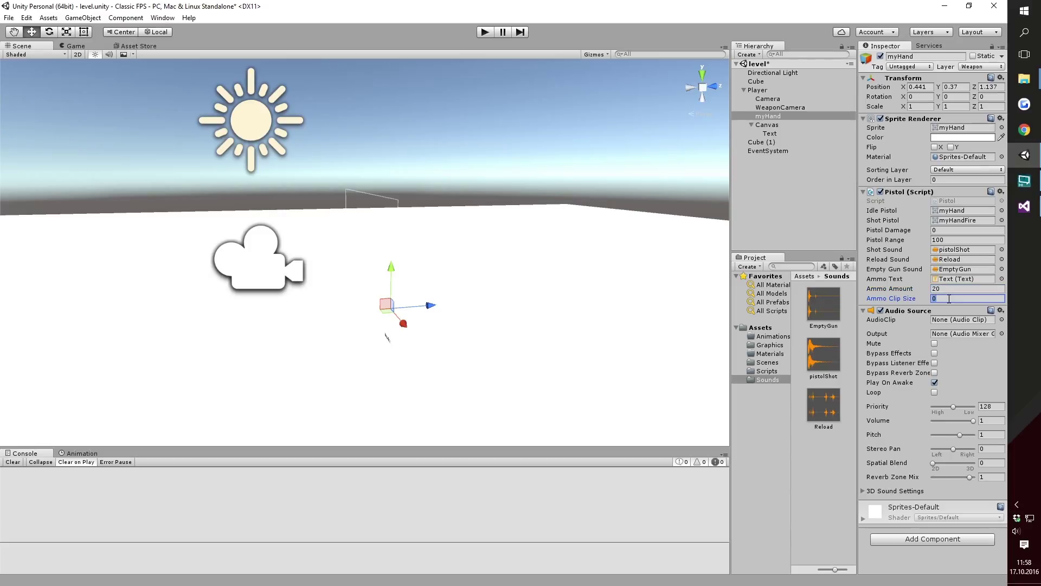
text(6)
- Start Play mode and fire all six rounds of the clip at the cube
click(483, 34)
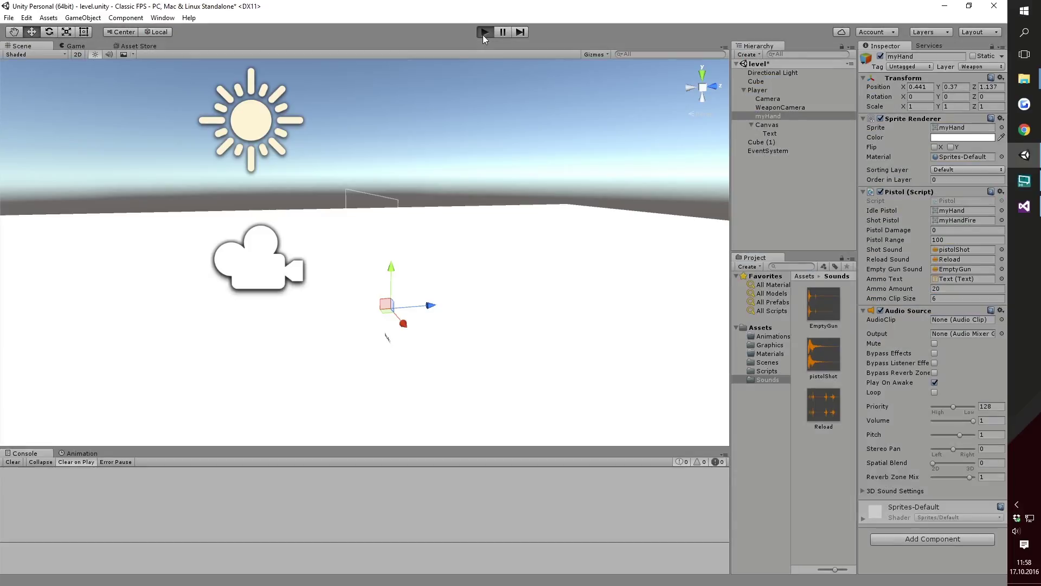
key(space)
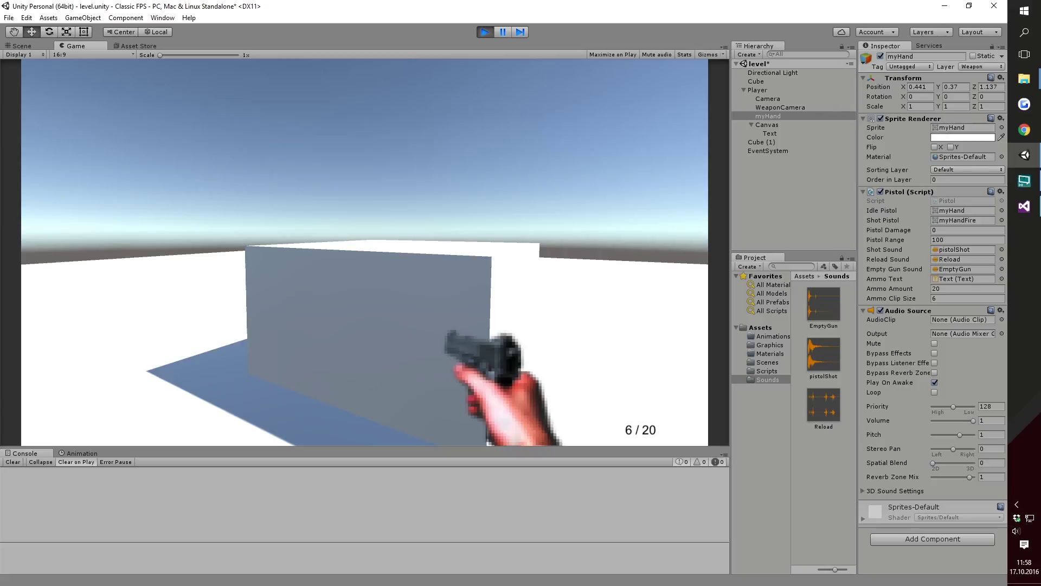
click(364, 252)
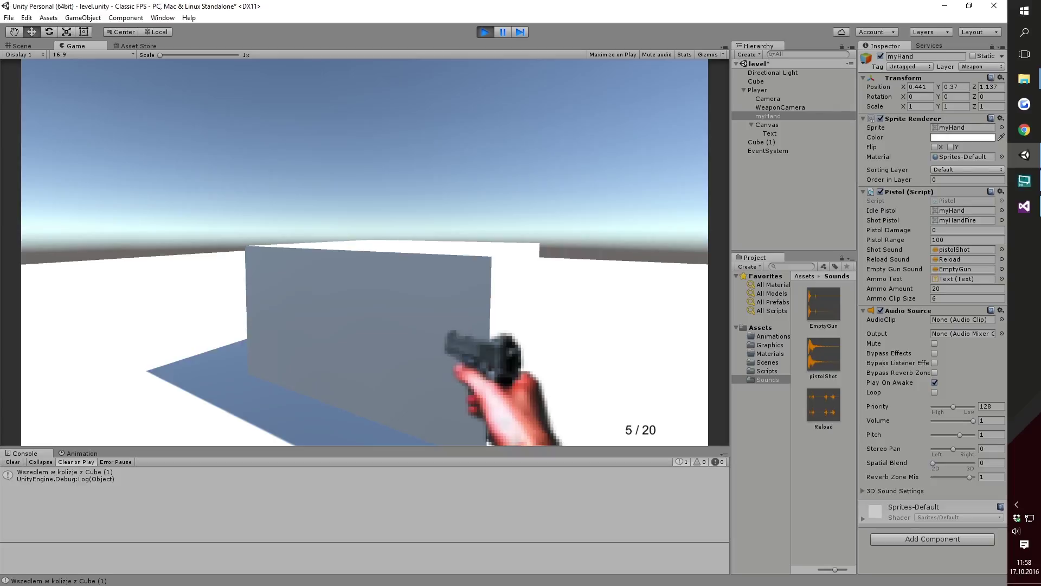
click(364, 252)
click(364, 252)
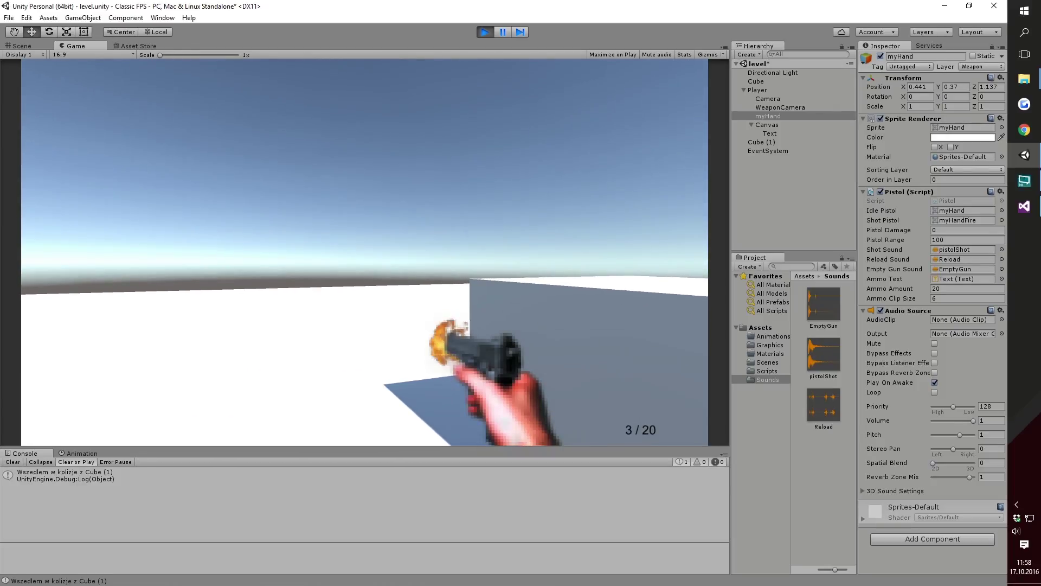
click(364, 253)
click(365, 252)
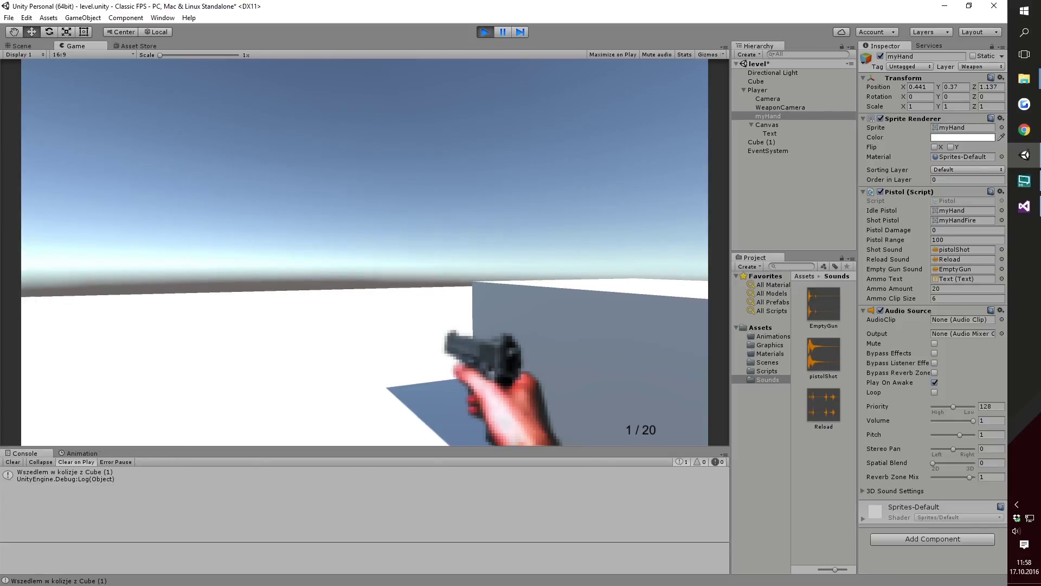
click(364, 252)
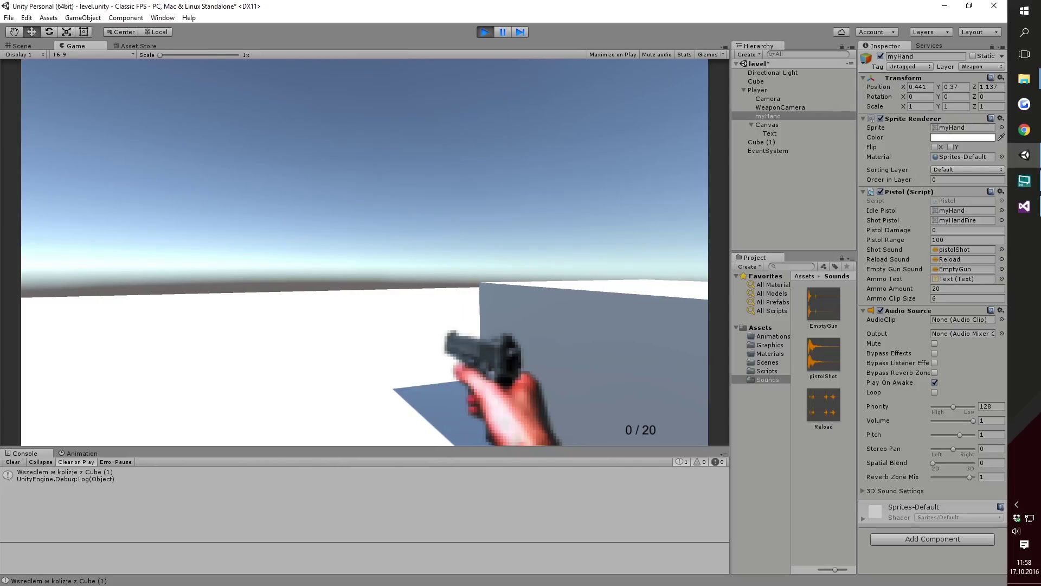
- Alternate R-key reloads with shots until the reserve ammo is used up
key(r)
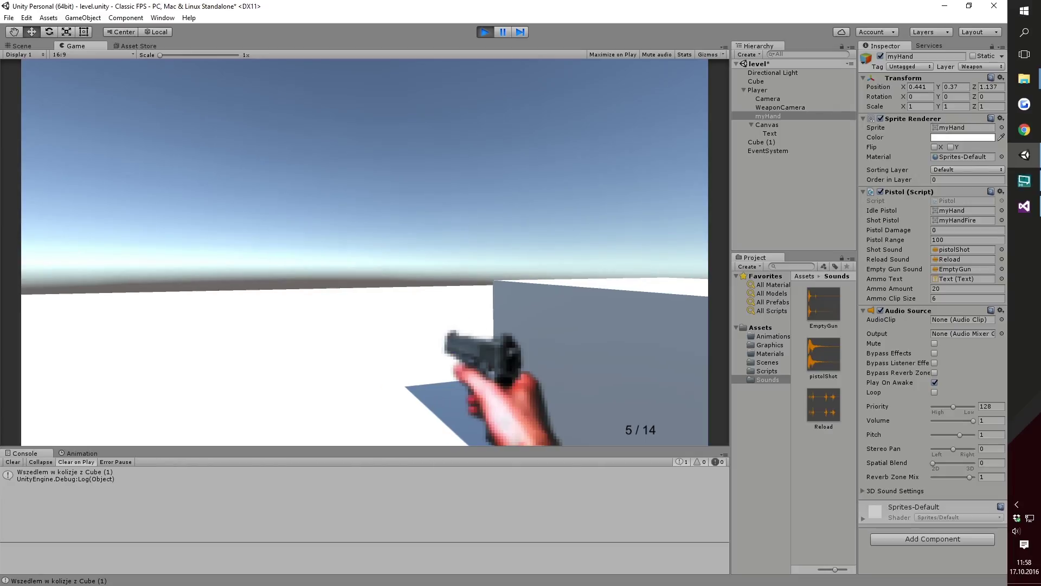
click(365, 252)
key(r)
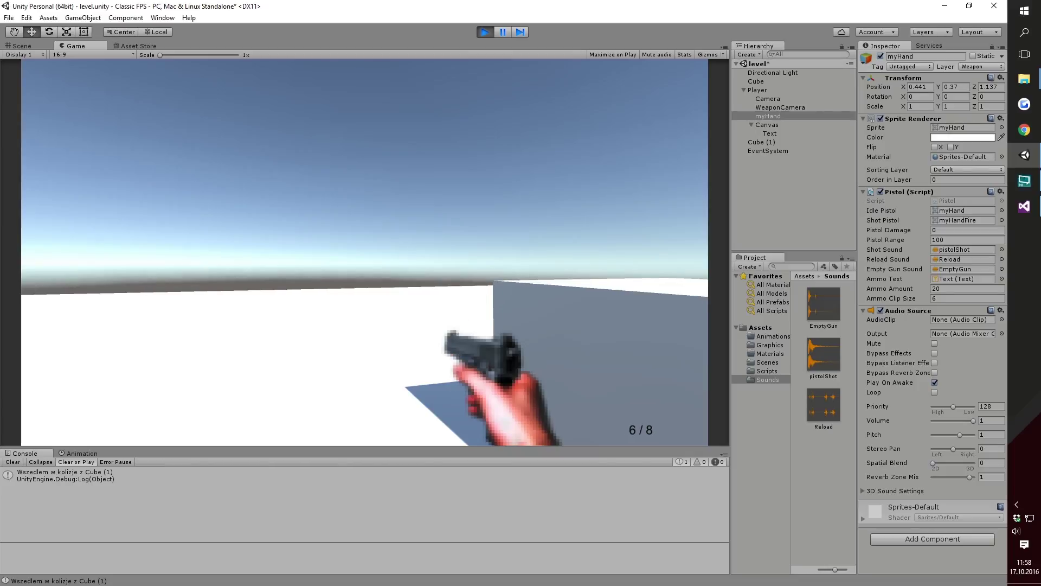
click(365, 252)
click(365, 252)
click(364, 252)
click(365, 253)
click(365, 252)
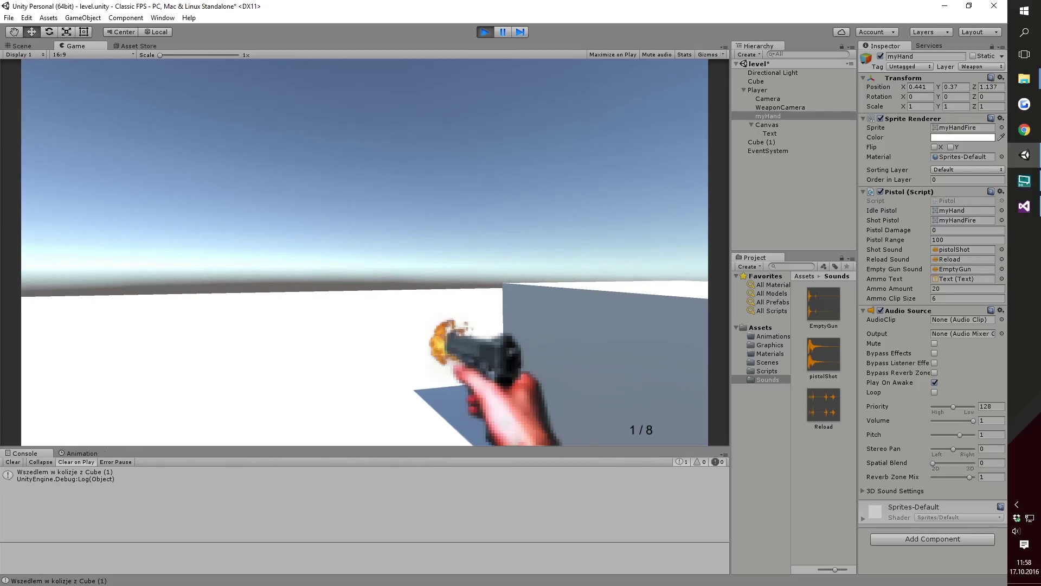
click(365, 252)
key(r)
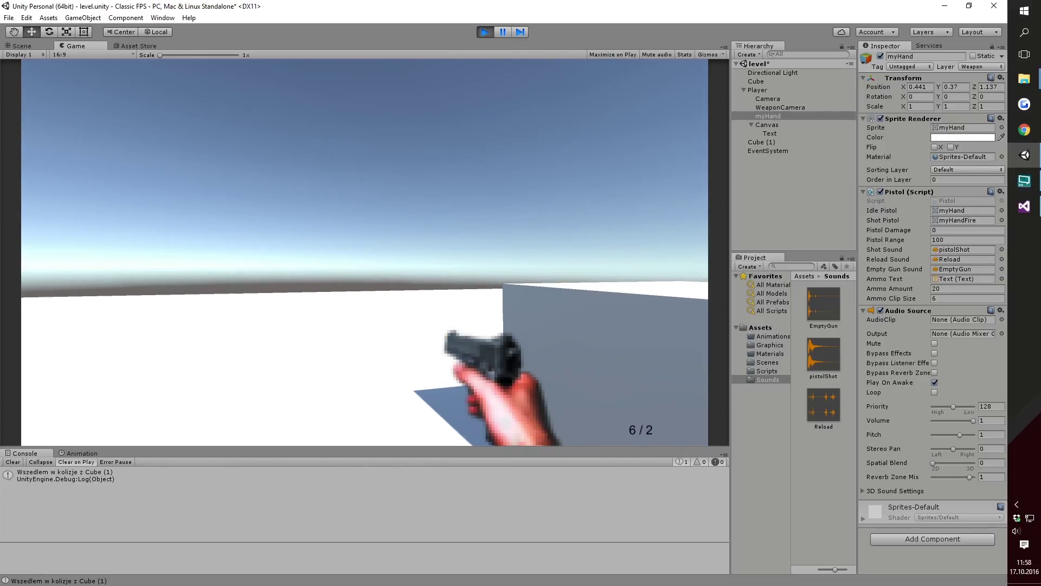
click(365, 252)
click(364, 252)
click(365, 252)
click(365, 252)
key(r)
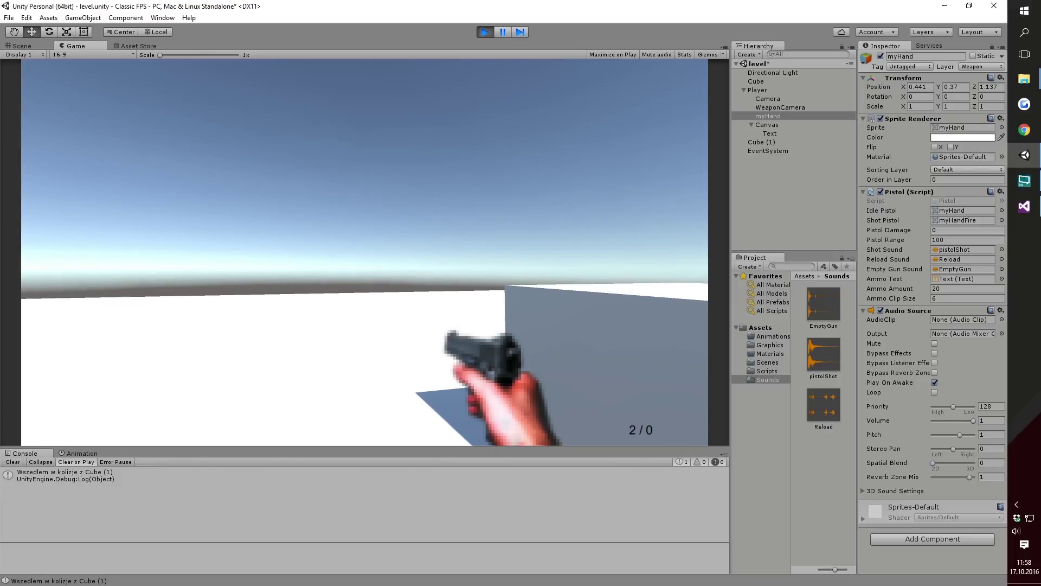
click(364, 252)
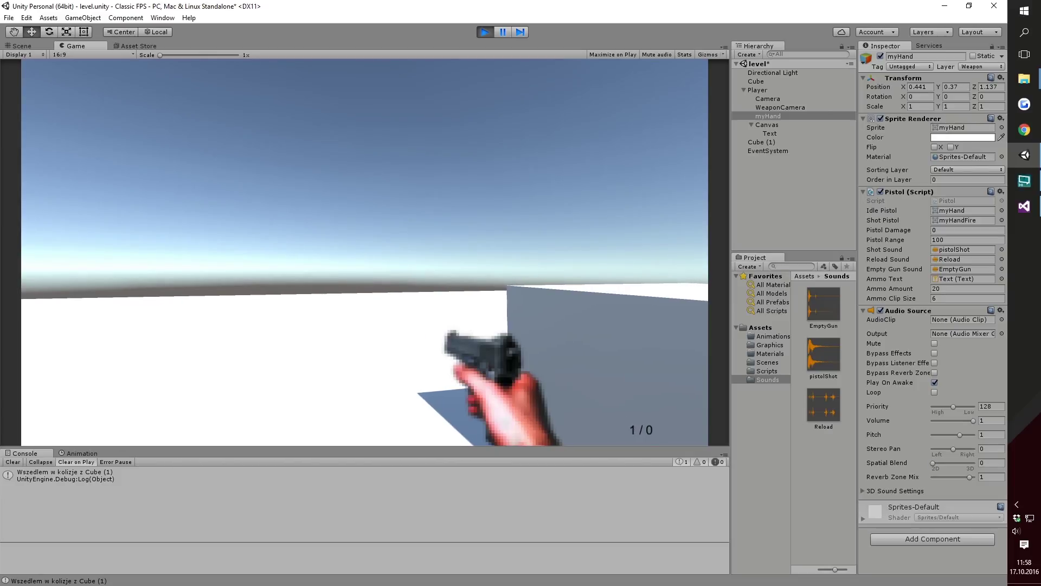
click(365, 252)
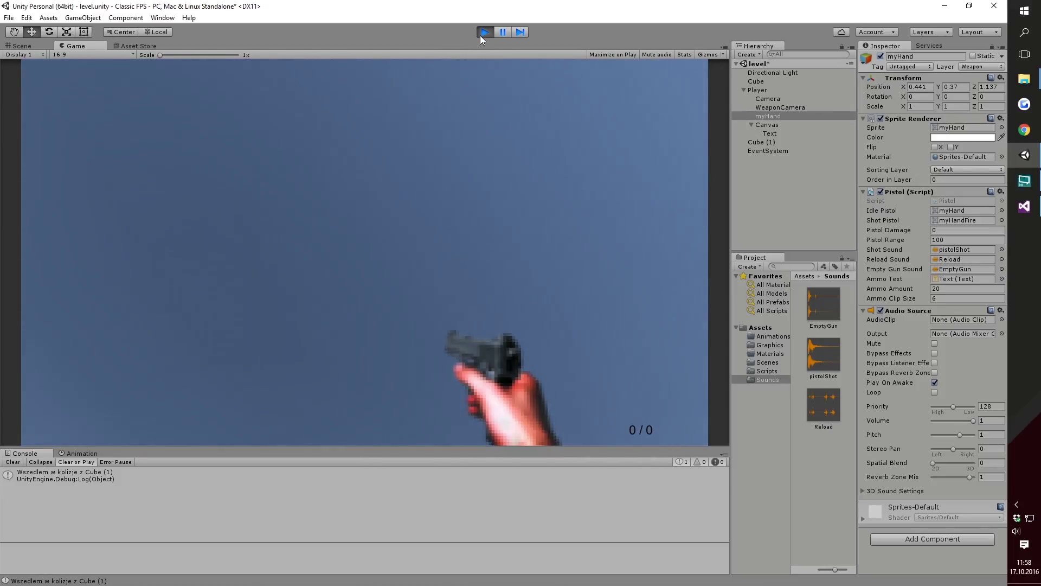
- Stop Play mode and look over Pistol.cs in Visual Studio
click(484, 33)
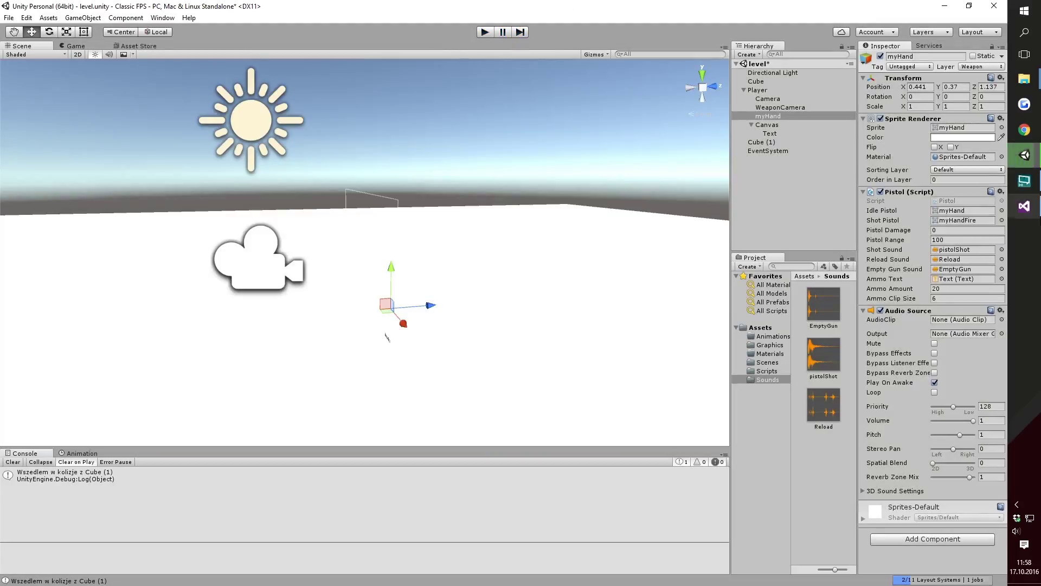
mouse_move(1034, 211)
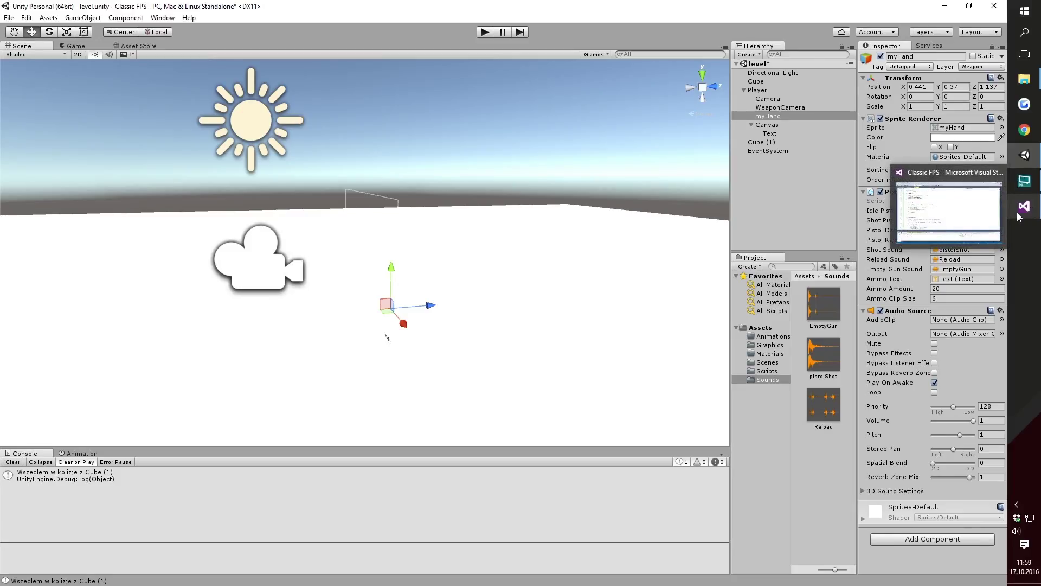
click(1024, 209)
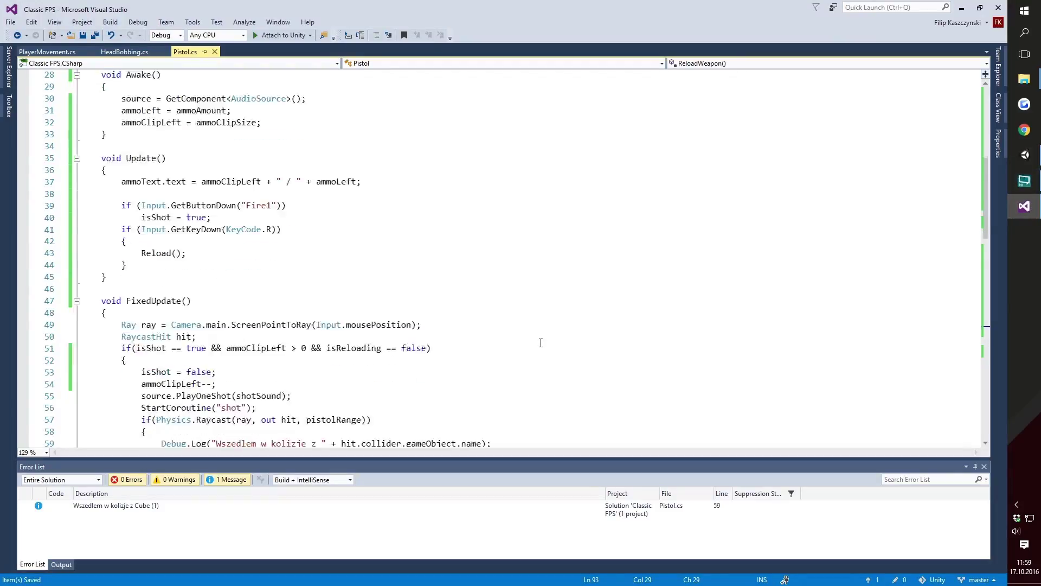
scroll(520, 260, down, 7)
- Back in Unity, run the game briefly, stop it, and start Play mode again
click(1033, 161)
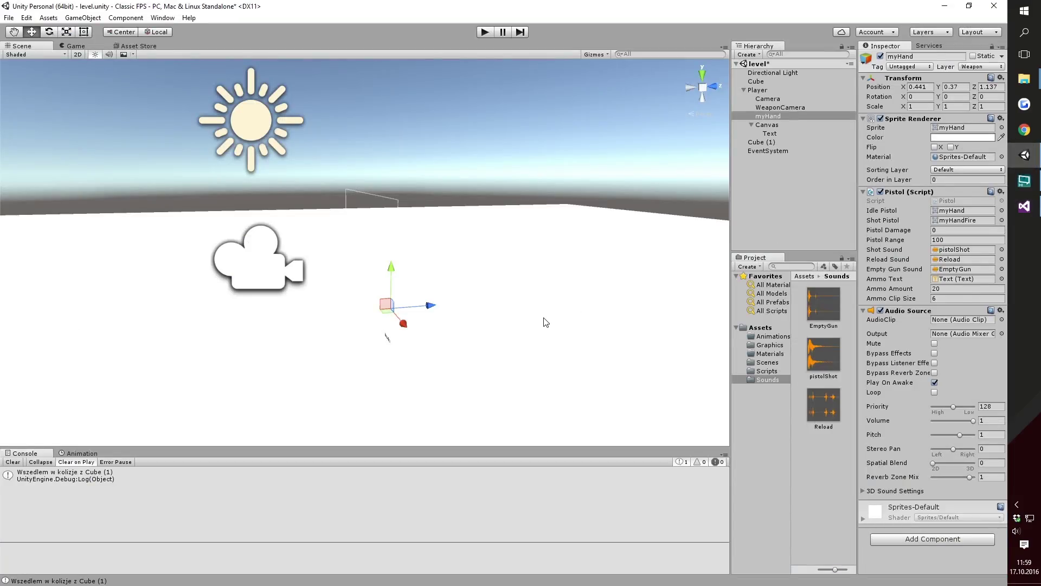
click(484, 32)
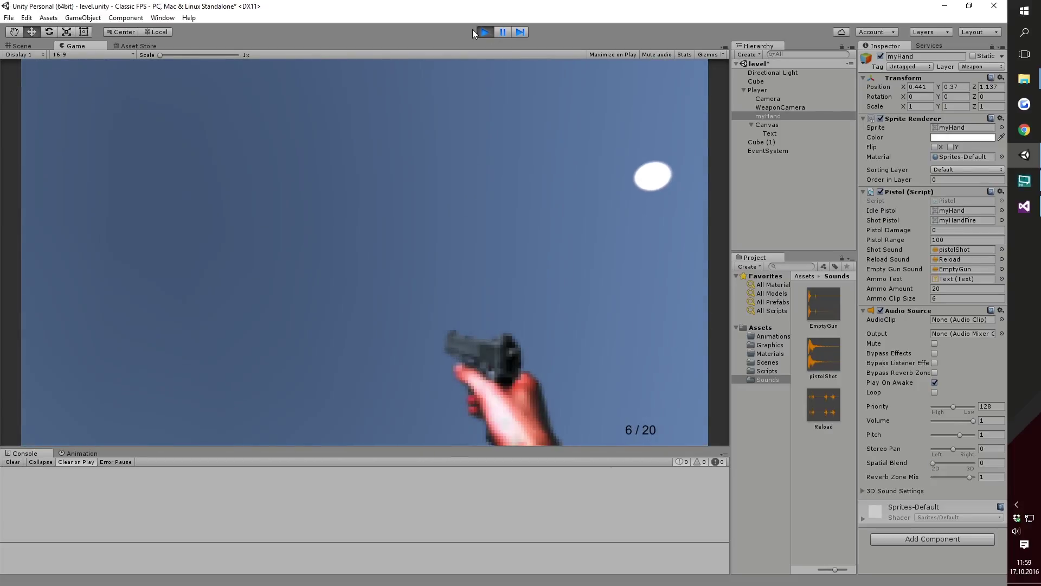
click(485, 33)
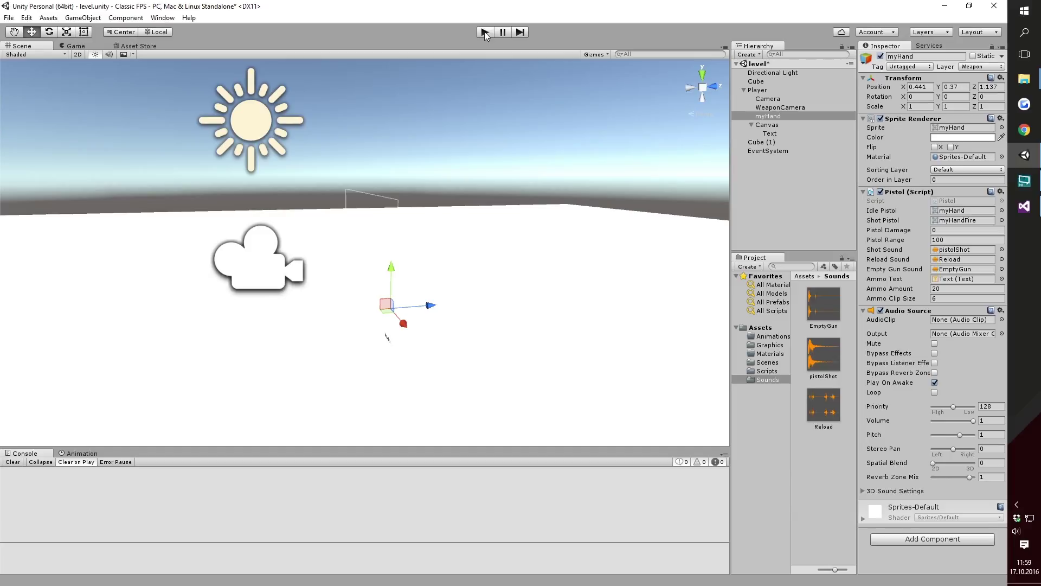
click(484, 33)
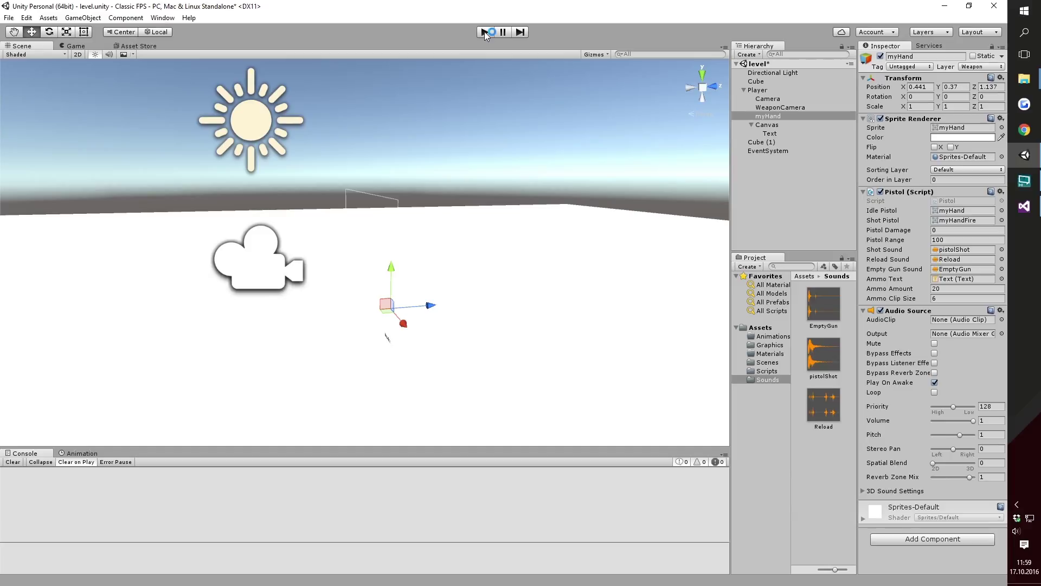